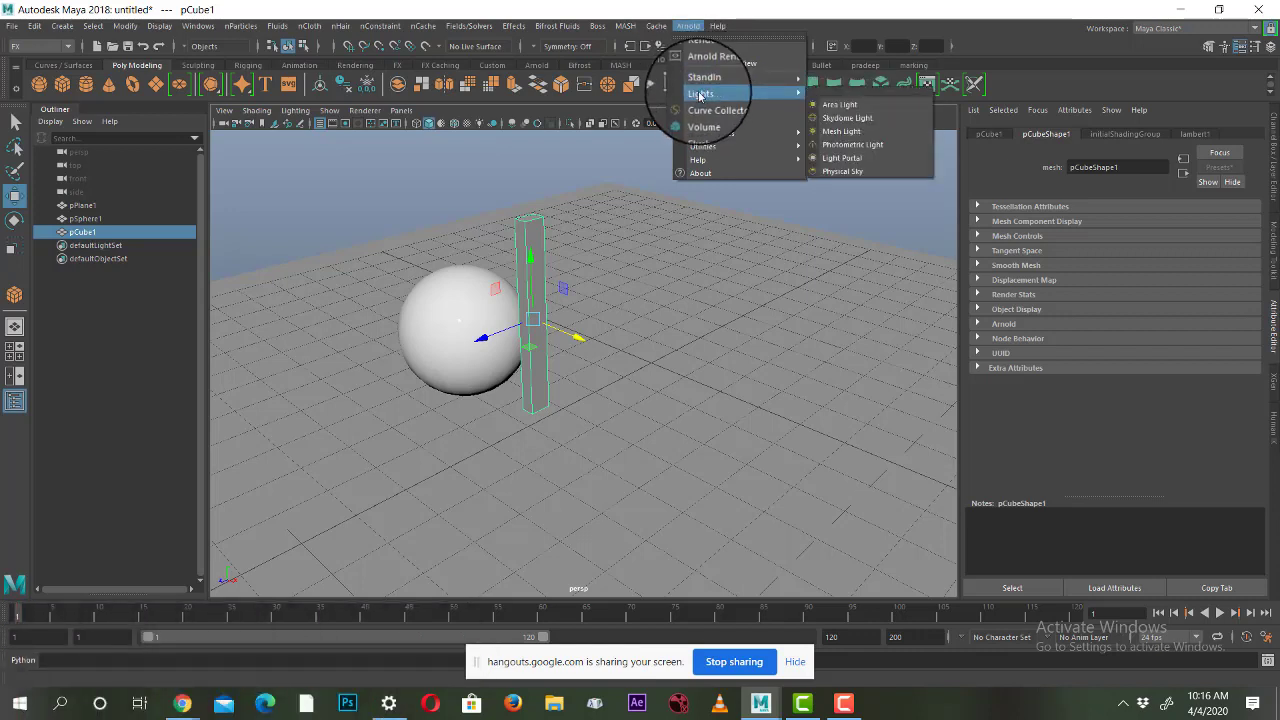
# Step: Add an Arnold skydome light, then orbit and zoom the view toward the sphere and block
pyautogui.click(897, 120)
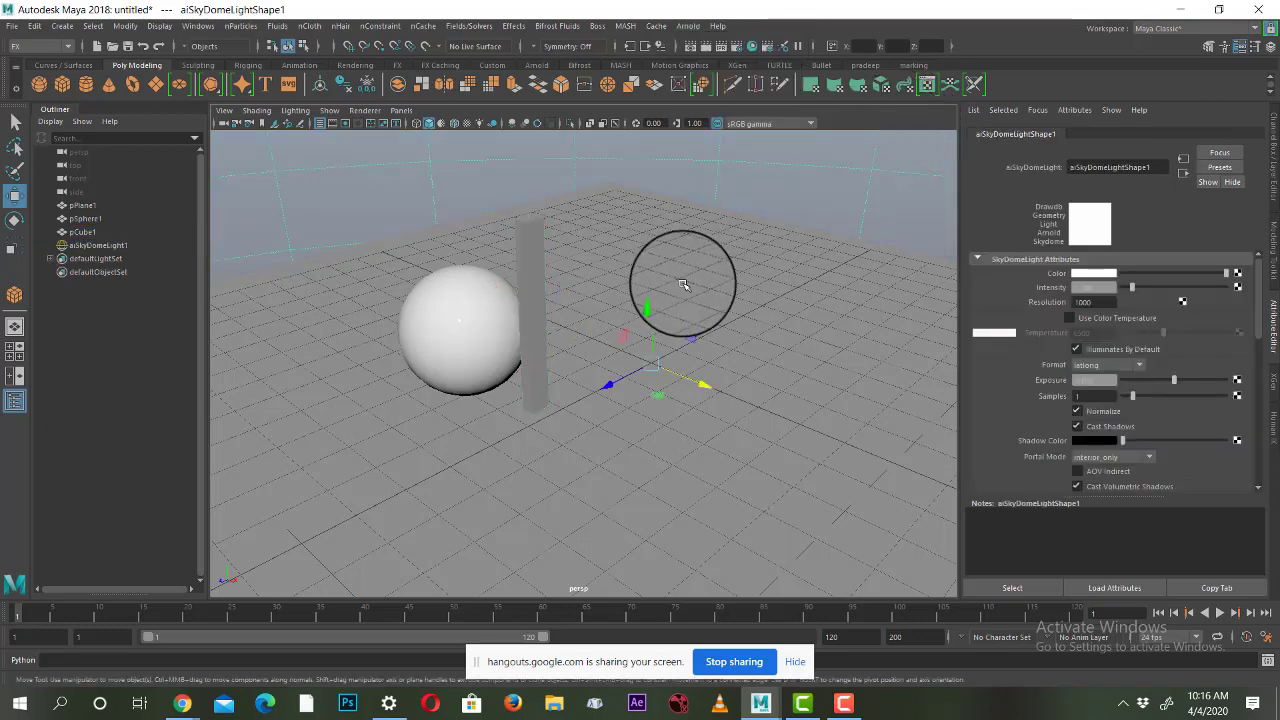
pyautogui.moveTo(683, 286)
pyautogui.keyDown('alt'); pyautogui.mouseDown()
pyautogui.moveTo(666, 271)
pyautogui.moveTo(677, 286)
pyautogui.mouseUp(); pyautogui.keyUp('alt')
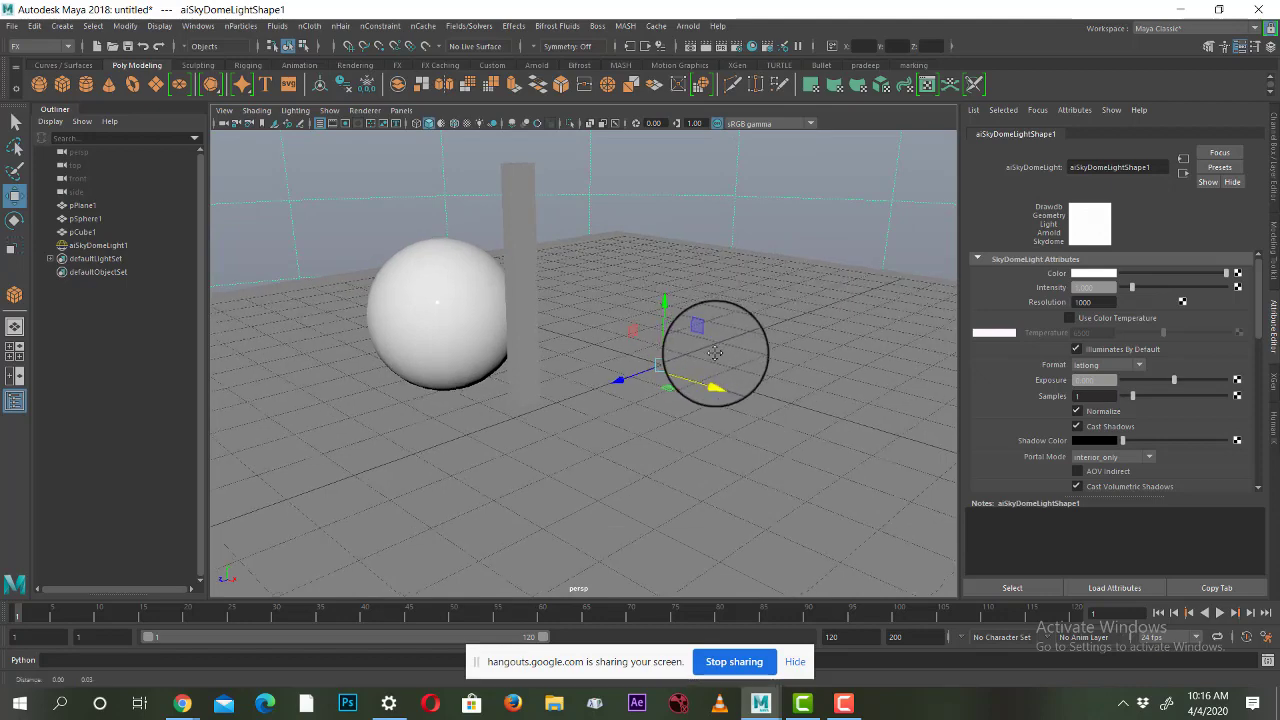
pyautogui.moveTo(716, 352)
pyautogui.keyDown('alt'); pyautogui.mouseDown()
pyautogui.moveTo(789, 366)
pyautogui.moveTo(817, 406)
pyautogui.mouseUp(); pyautogui.keyUp('alt')
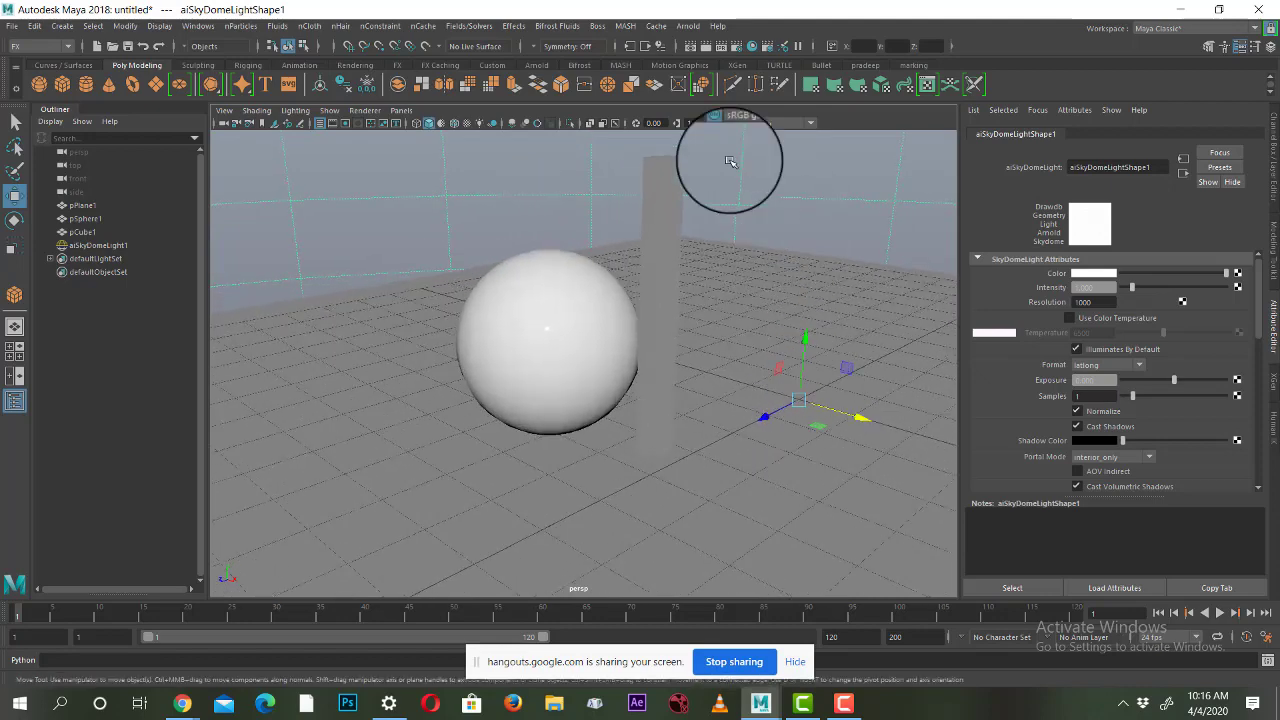
pyautogui.click(686, 21)
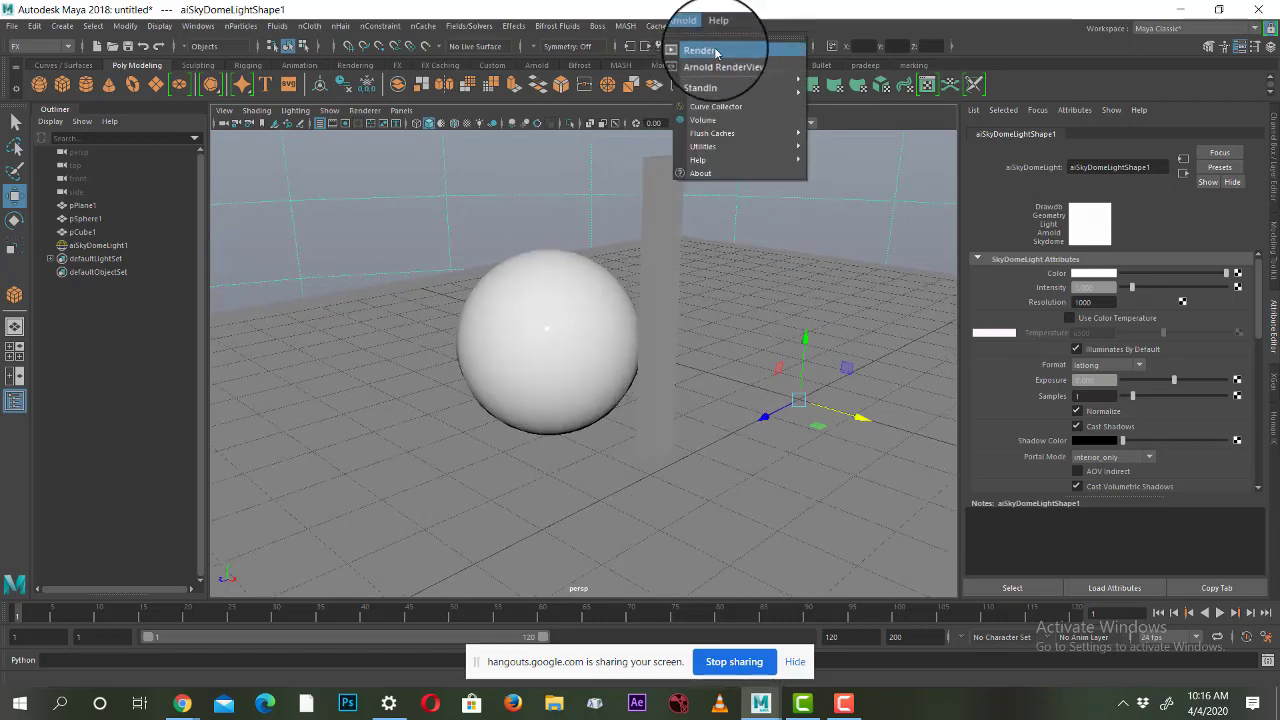
# Step: Render the skydome-lit scene in Arnold RenderView, move the window aside, and select the sphere
pyautogui.click(716, 52)
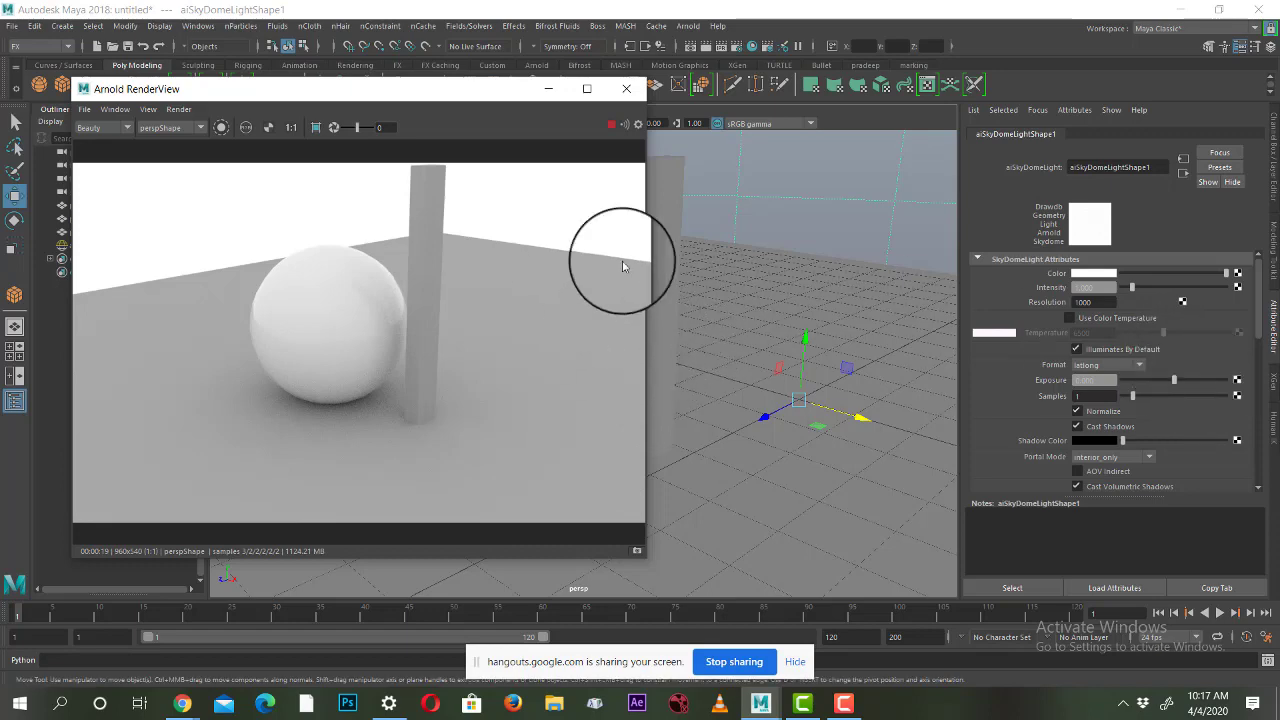
pyautogui.moveTo(471, 88)
pyautogui.mouseDown()
pyautogui.moveTo(349, 158)
pyautogui.moveTo(632, 139)
pyautogui.mouseUp()
pyautogui.click(549, 323)
# Step: Raise the sphere's aiStandardSurface1 Base Metalness to 1.0
pyautogui.click(1140, 134)
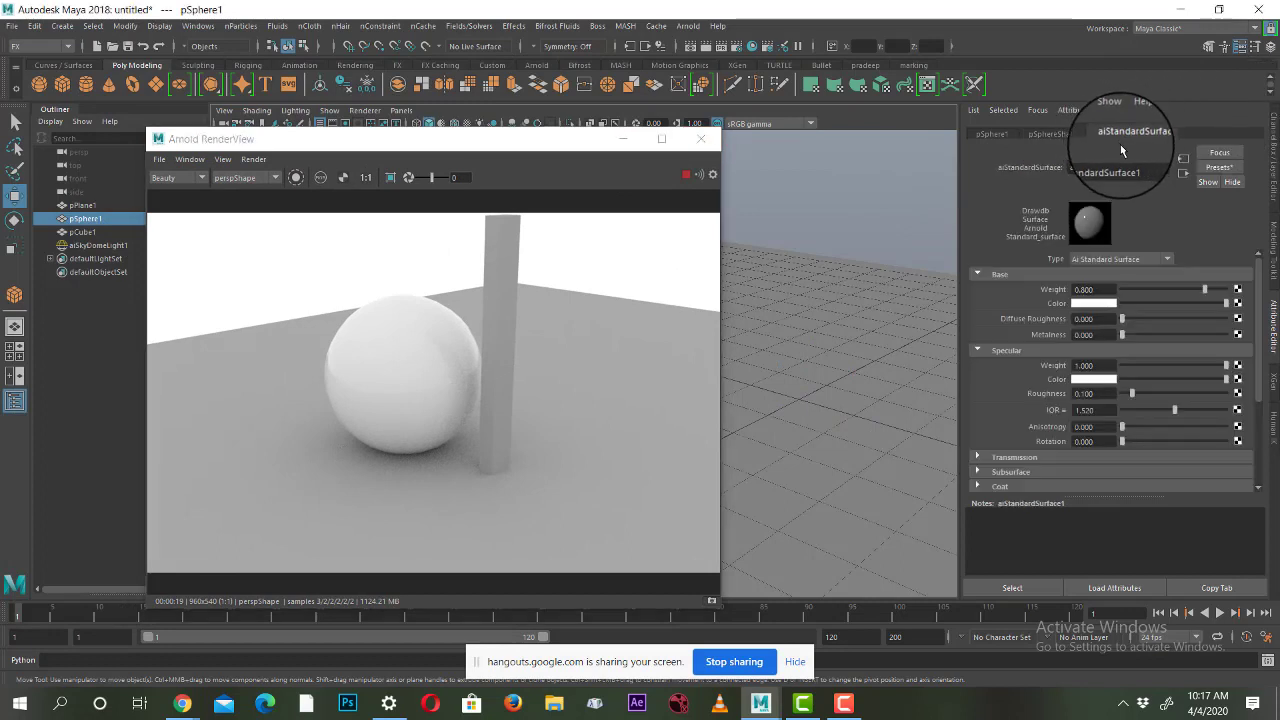
pyautogui.click(1085, 334)
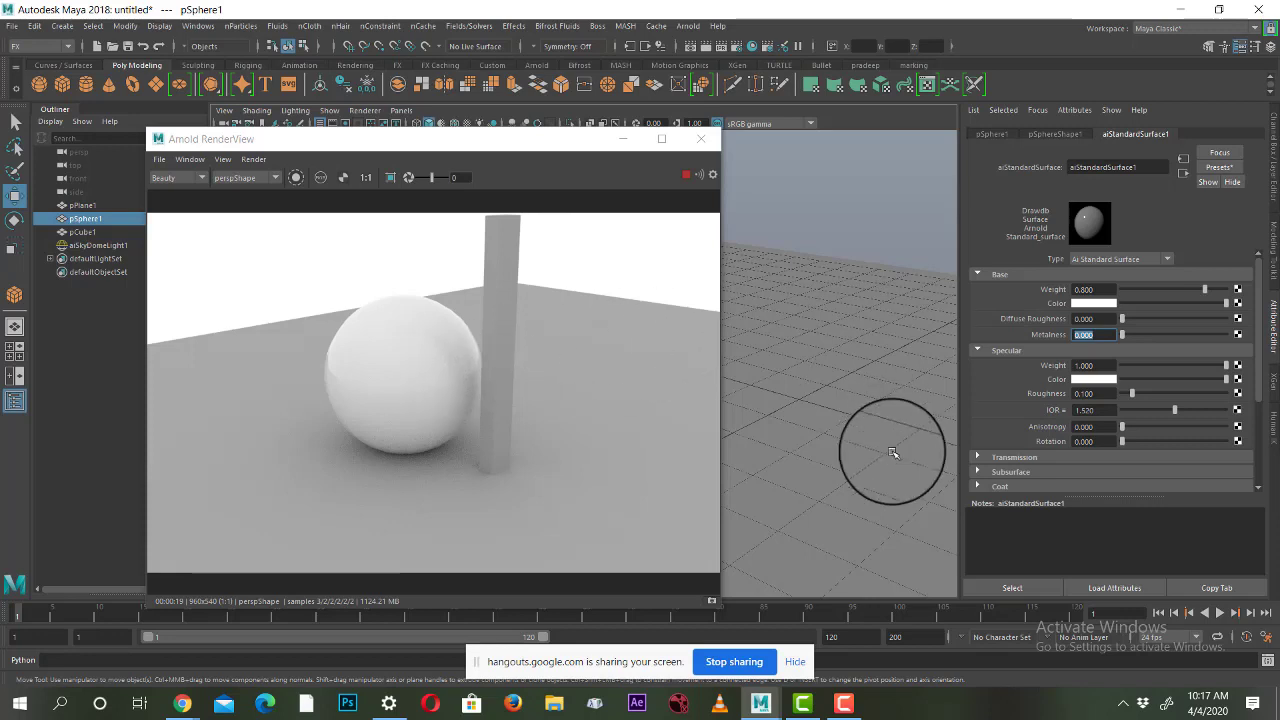
pyautogui.click(1085, 365)
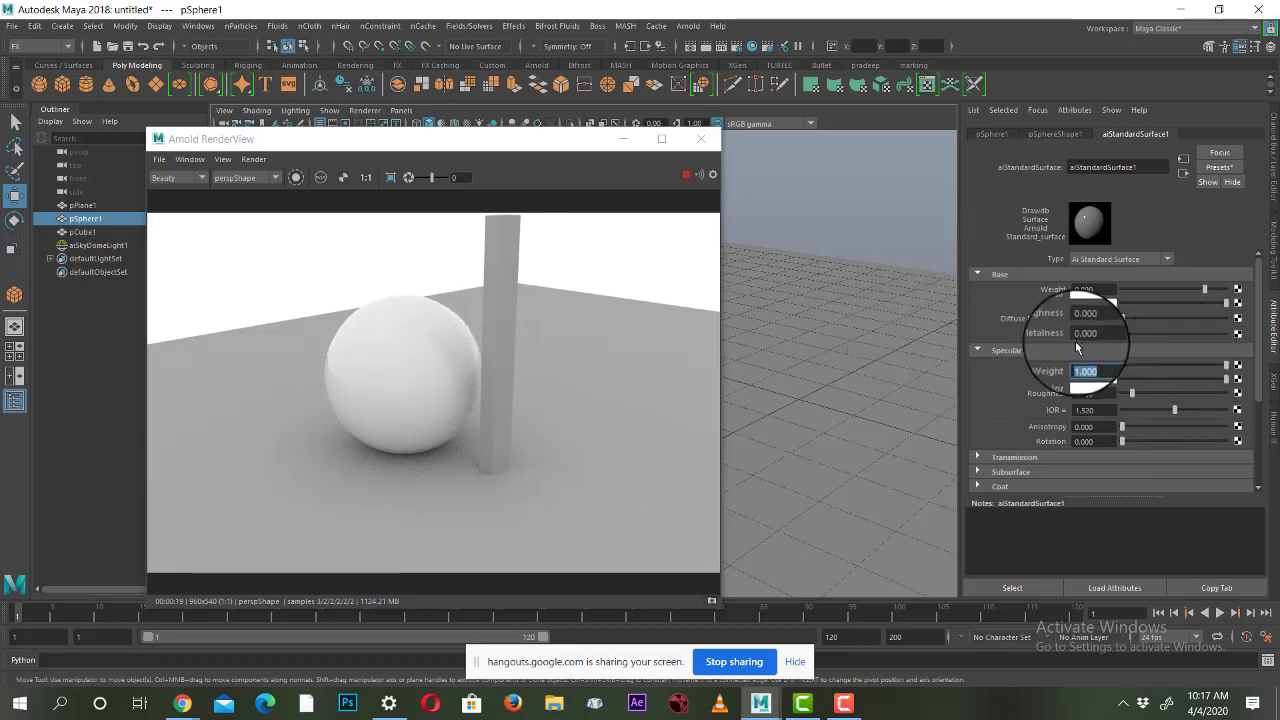
pyautogui.click(1087, 333)
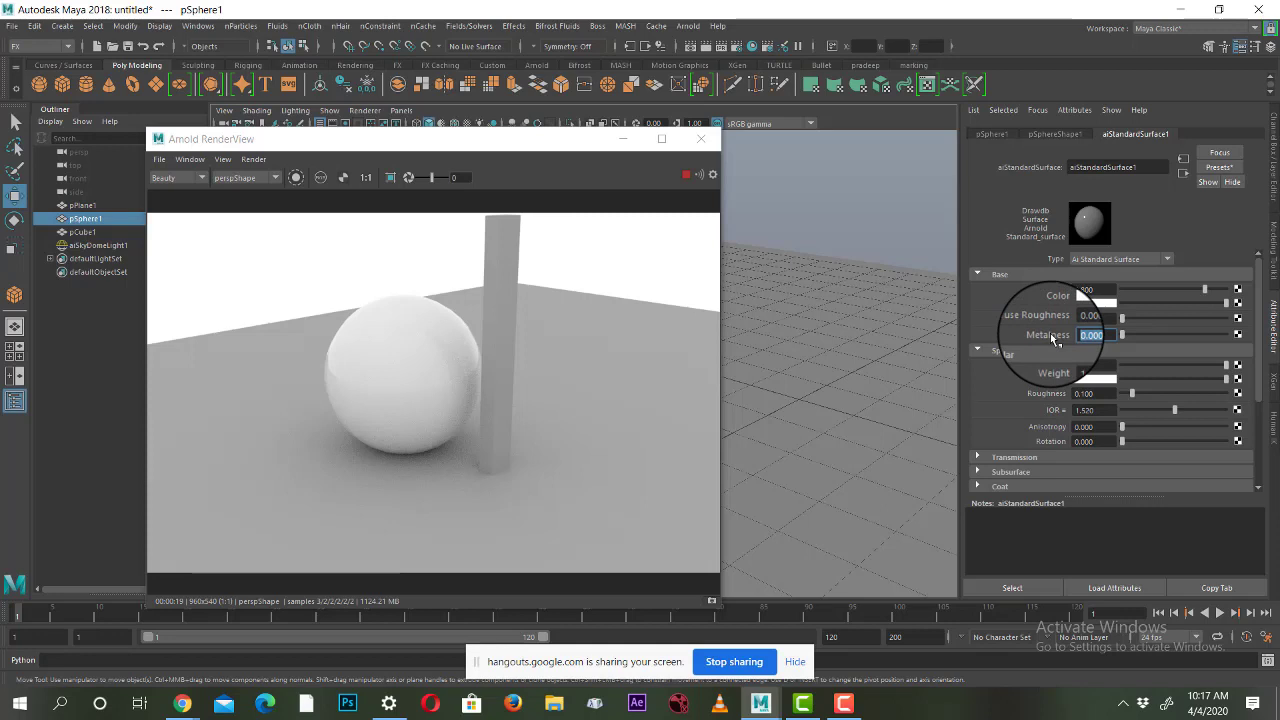
pyautogui.moveTo(1120, 334); pyautogui.dragTo(1270, 332)
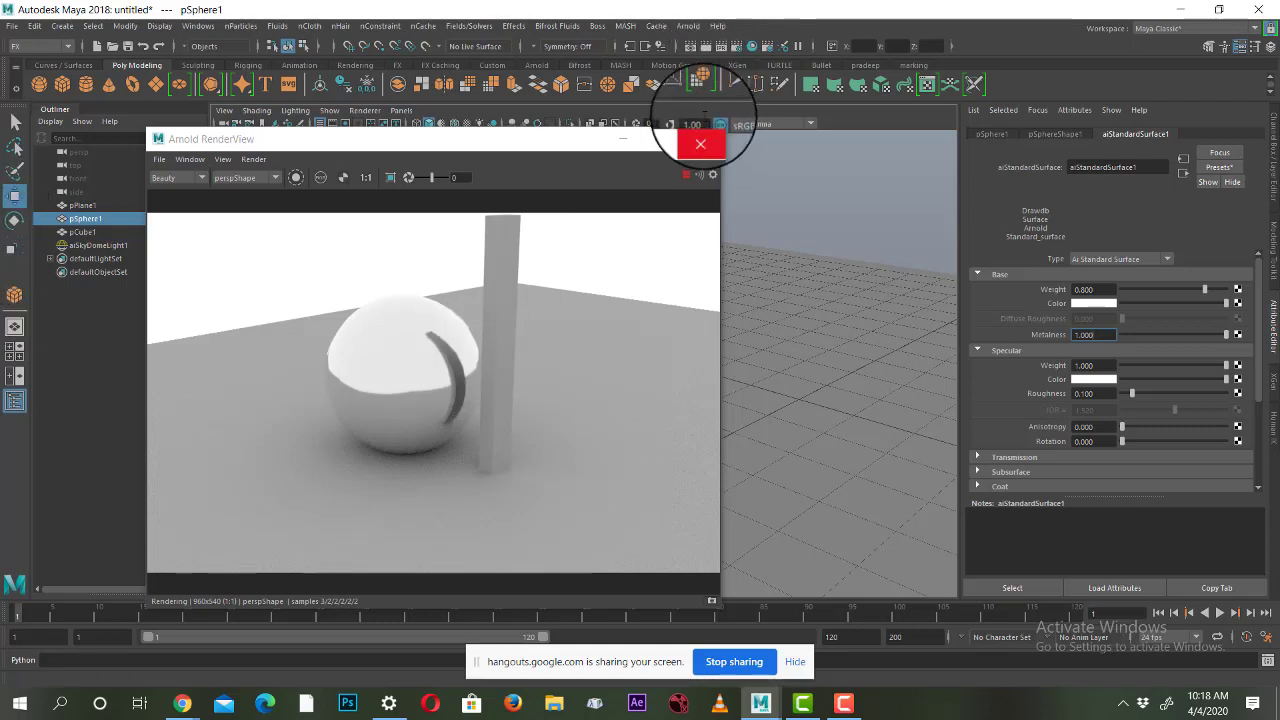
# Step: Set aiStandardSurface1 Specular Roughness to 0
pyautogui.moveTo(537, 137); pyautogui.dragTo(355, 110)
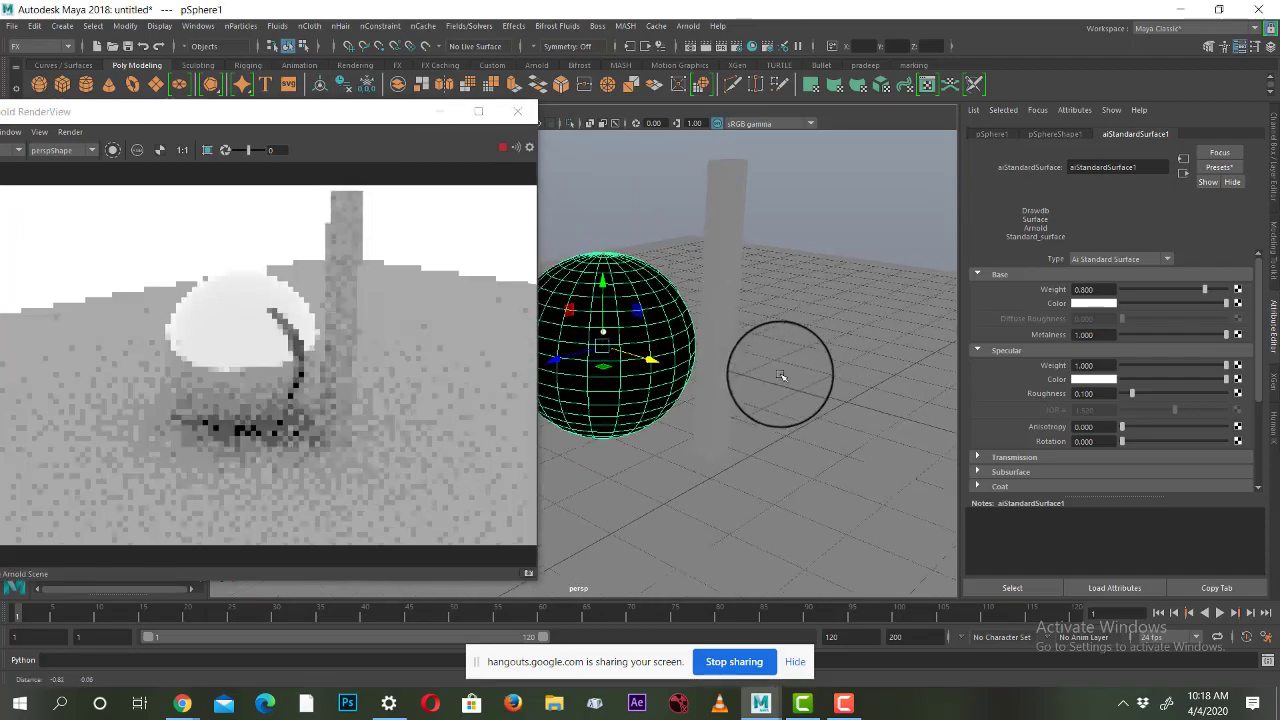
pyautogui.moveTo(727, 380)
pyautogui.keyDown('alt'); pyautogui.mouseDown(button='right')
pyautogui.moveTo(776, 408)
pyautogui.moveTo(786, 433)
pyautogui.moveTo(766, 371)
pyautogui.moveTo(789, 434)
pyautogui.moveTo(783, 420)
pyautogui.mouseUp(button='right'); pyautogui.keyUp('alt')
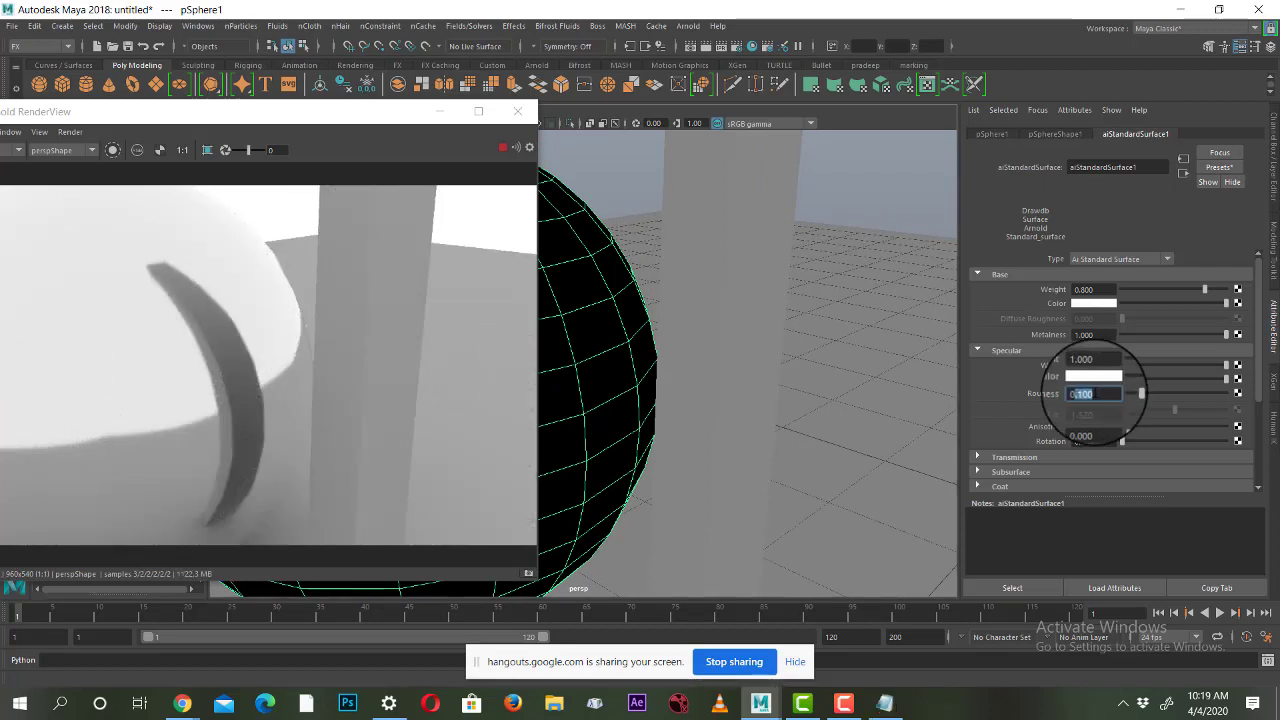
pyautogui.click(1090, 393)
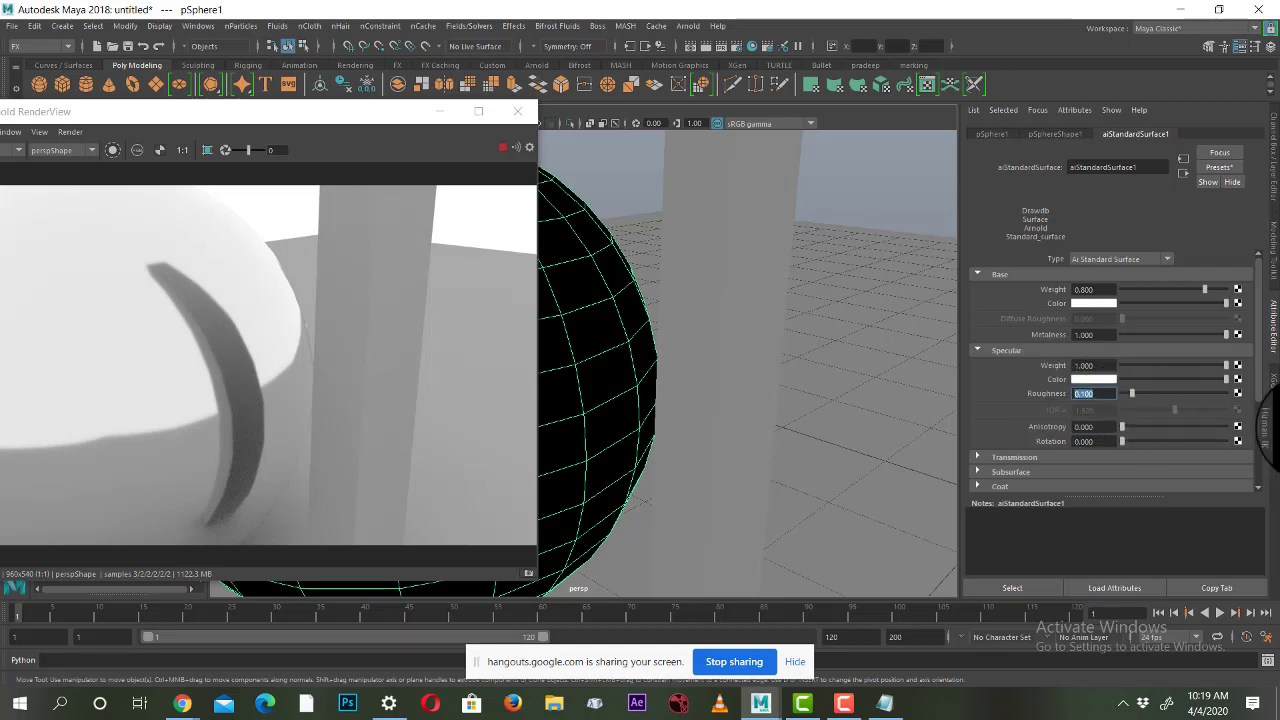
pyautogui.write('0')
pyautogui.press('Return')
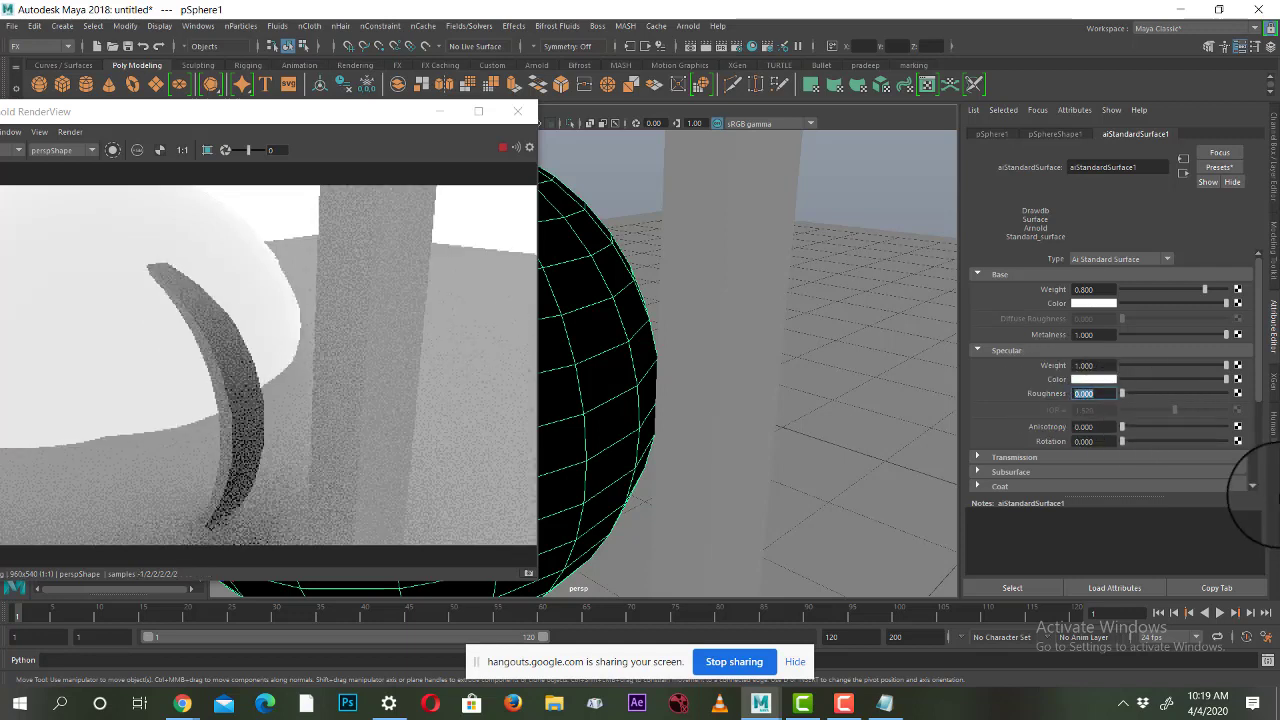
pyautogui.click(203, 308)
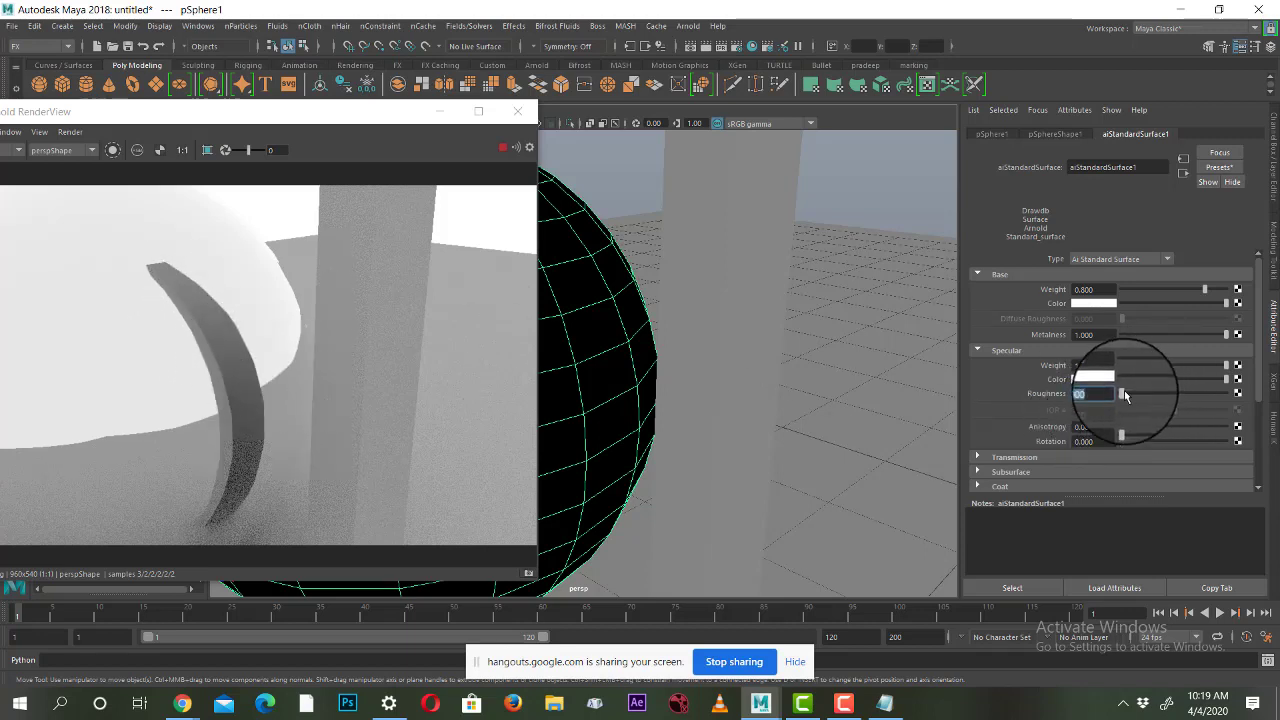
# Step: Adjust Specular Roughness up to settle at 0.338, then minimize the RenderView
pyautogui.moveTo(1122, 393); pyautogui.dragTo(1164, 403)
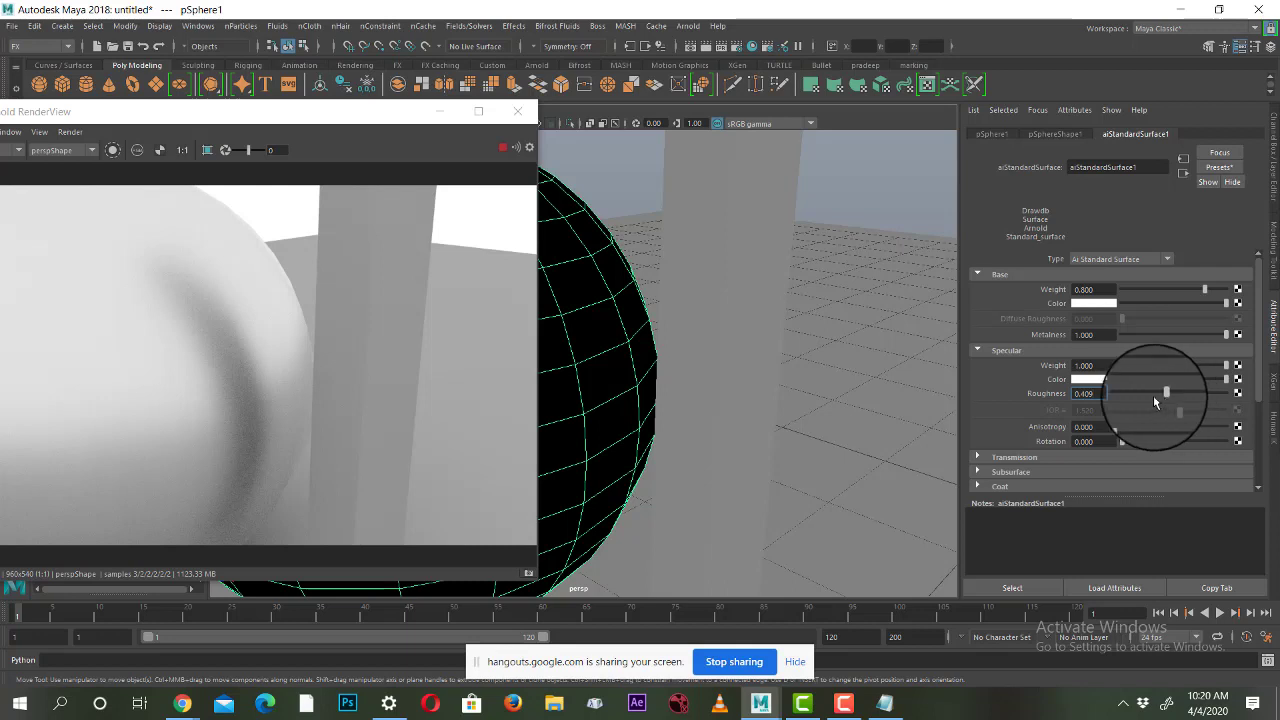
pyautogui.scroll(-2, 289, 358)
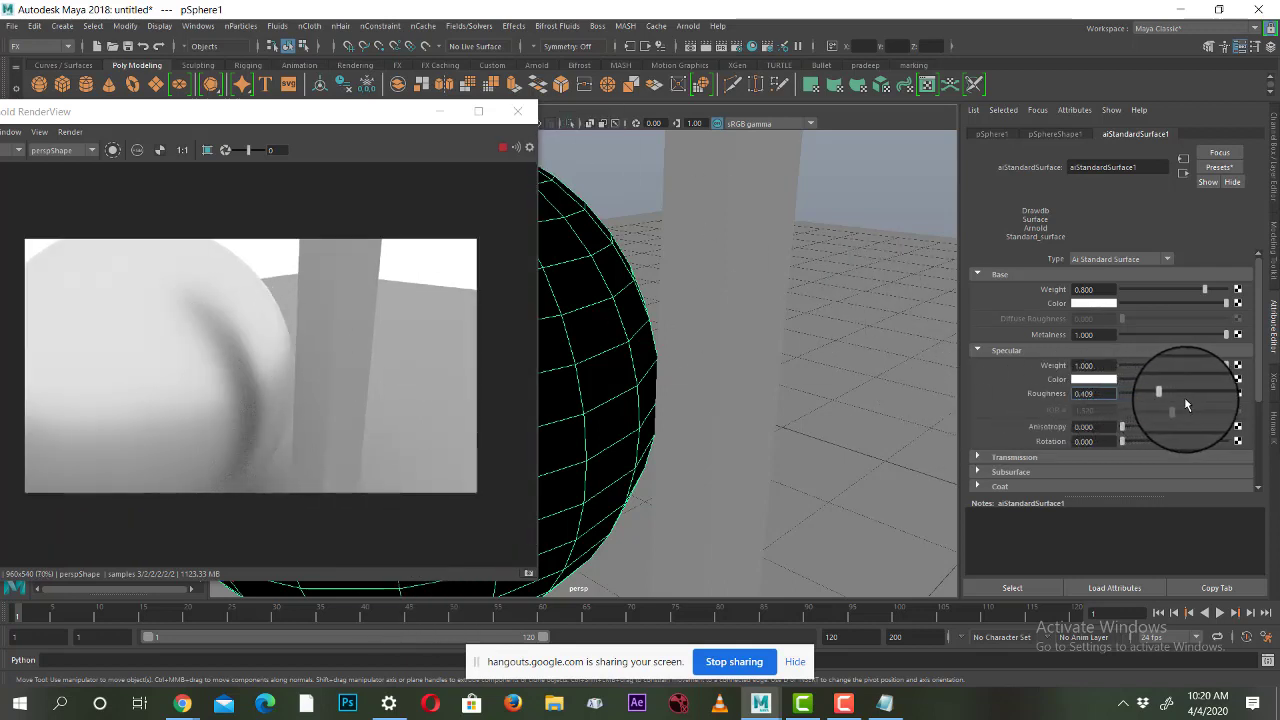
pyautogui.moveTo(1188, 398); pyautogui.dragTo(1144, 423)
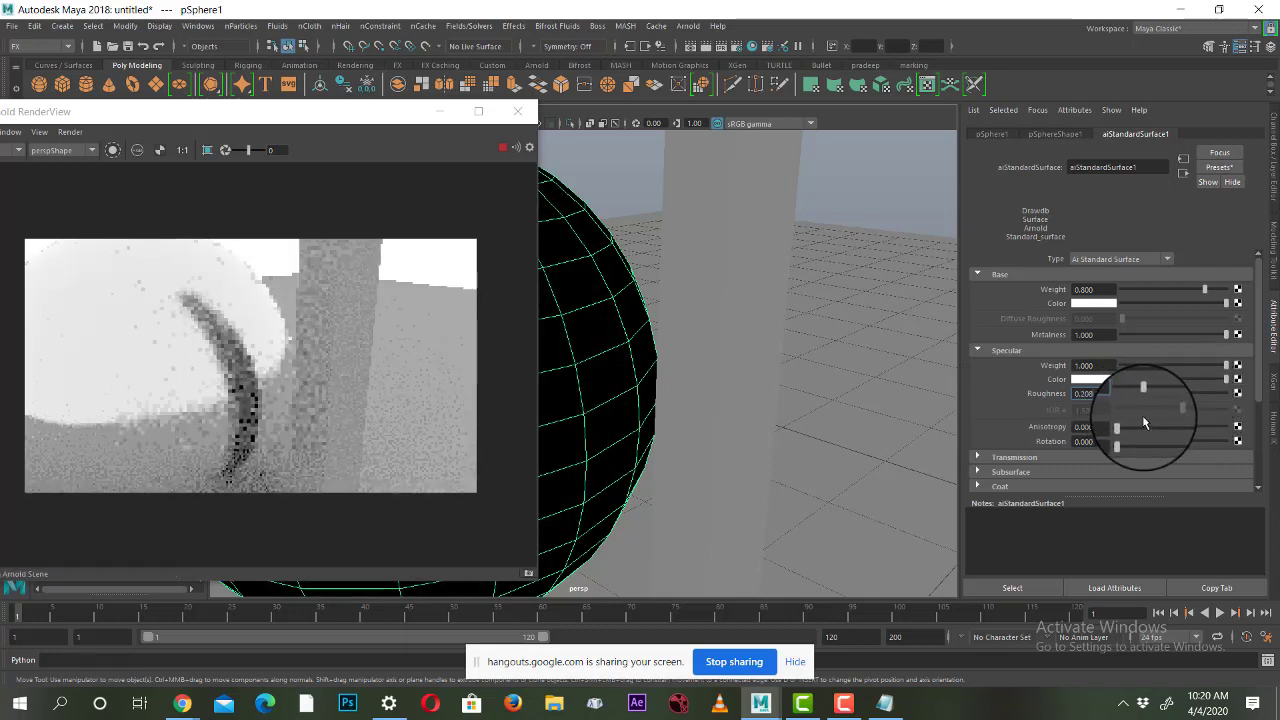
pyautogui.moveTo(1144, 423); pyautogui.dragTo(1156, 418)
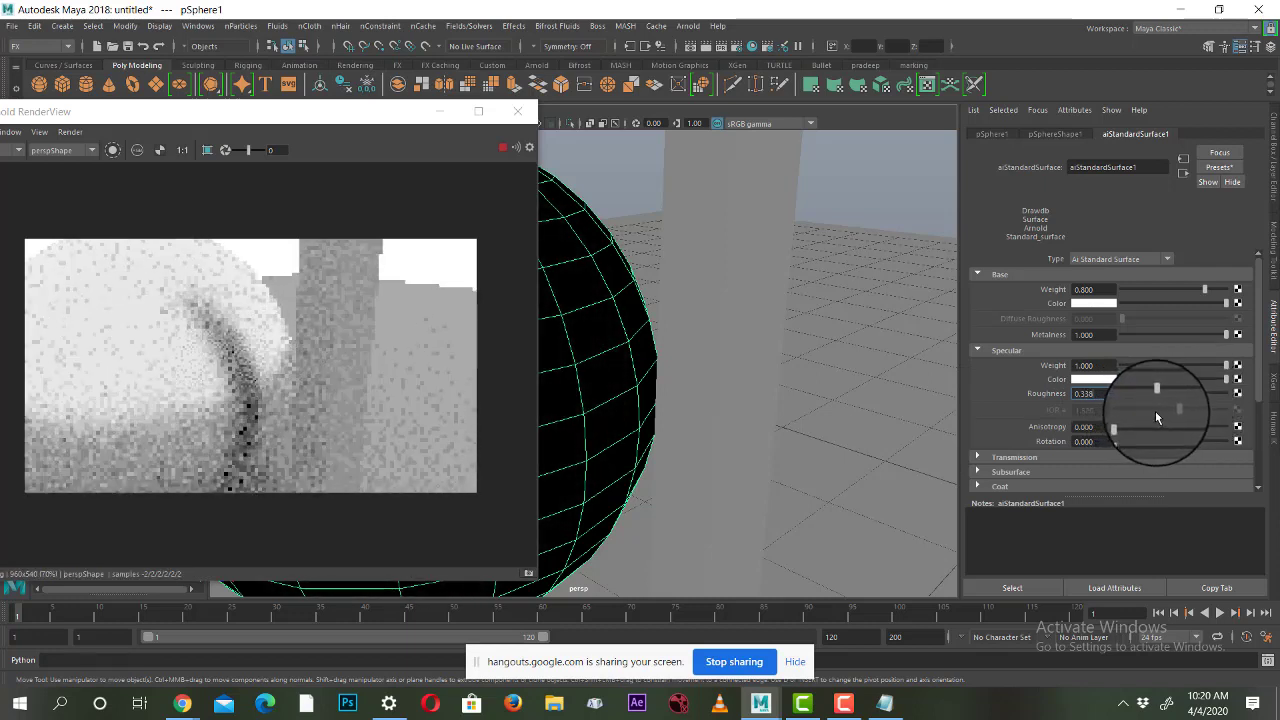
pyautogui.click(440, 111)
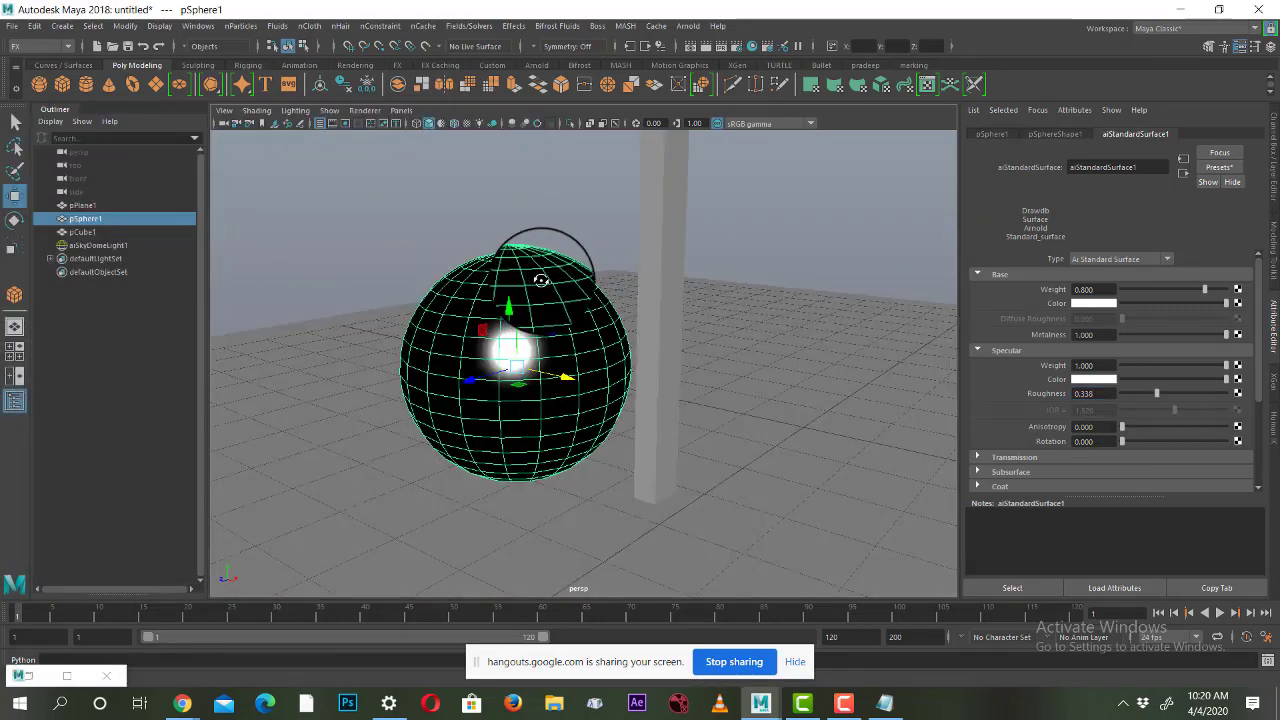
# Step: Orbit down onto the scene and frame the new slab wall behind the sphere
pyautogui.keyDown('alt'); pyautogui.moveTo(541, 280); pyautogui.dragTo(429, 243); pyautogui.keyUp('alt')
pyautogui.moveTo(336, 248)
pyautogui.keyDown('alt'); pyautogui.mouseDown()
pyautogui.moveTo(361, 306)
pyautogui.moveTo(443, 271)
pyautogui.moveTo(329, 200)
pyautogui.moveTo(860, 253)
pyautogui.moveTo(851, 30)
pyautogui.mouseUp(); pyautogui.keyUp('alt')
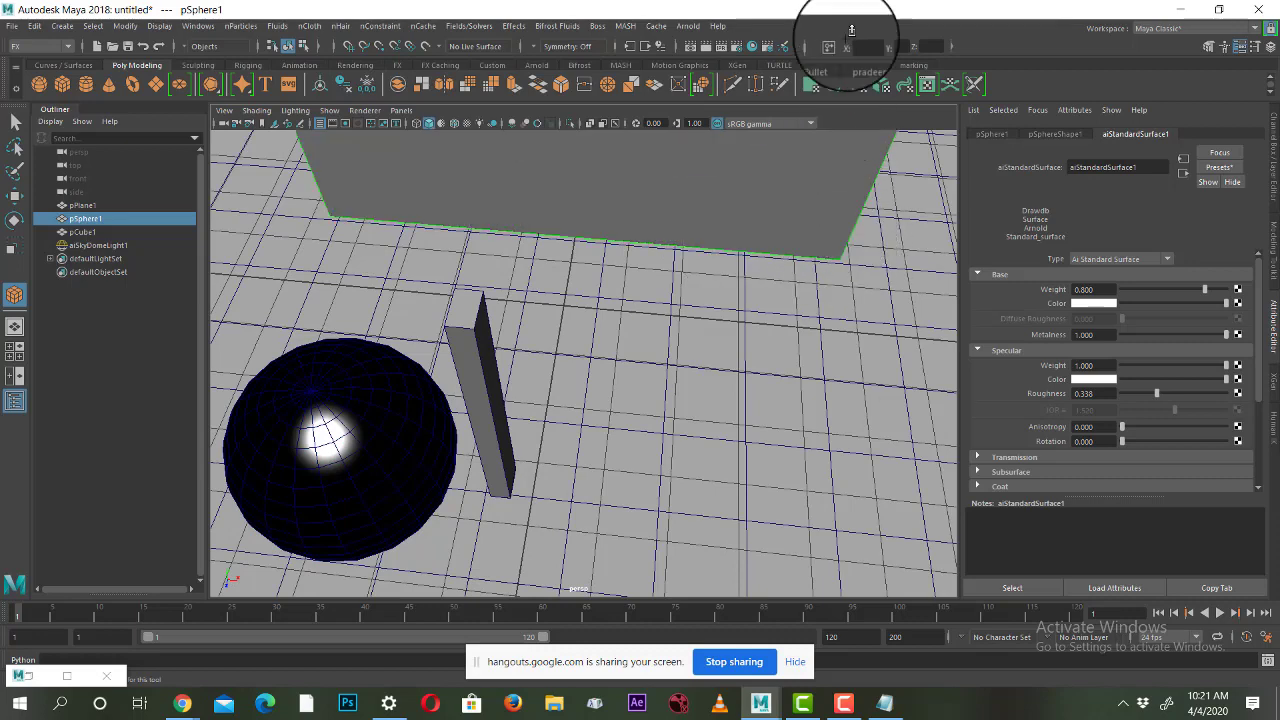
pyautogui.press('f')
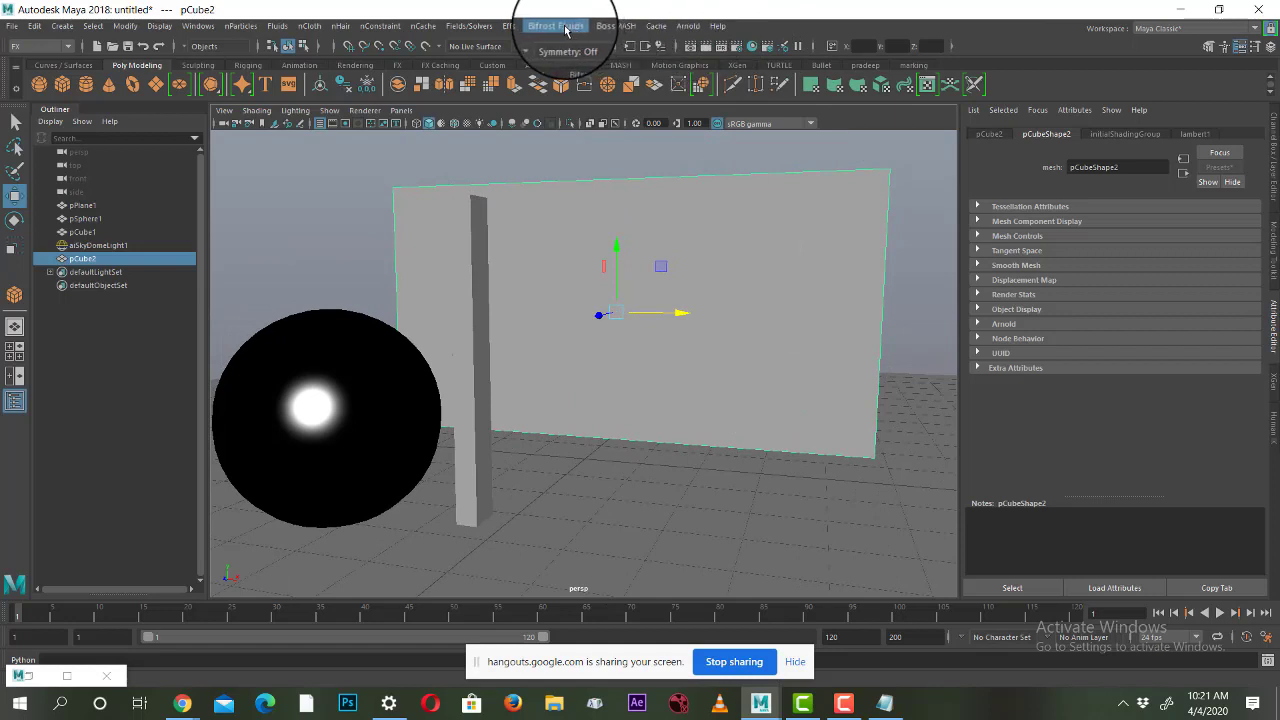
# Step: Restore the Arnold RenderView showing the sphere before the wall, then select the wall
pyautogui.click(50, 676)
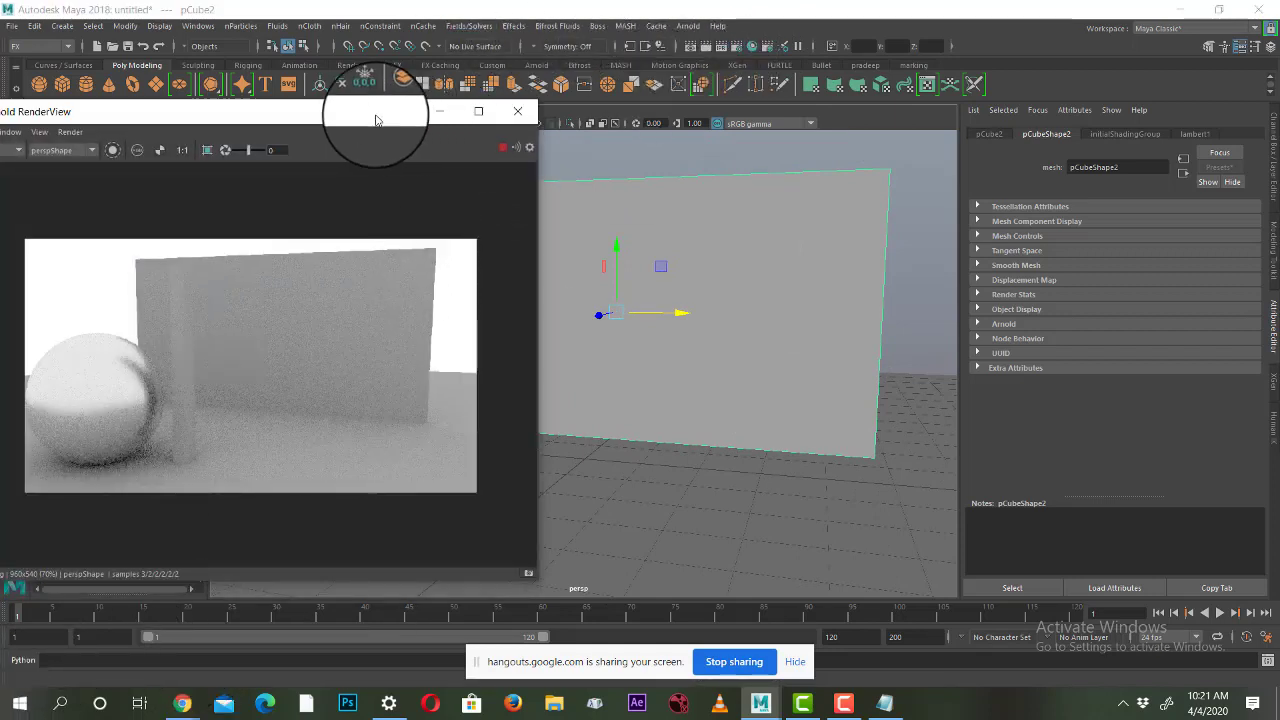
pyautogui.click(735, 214)
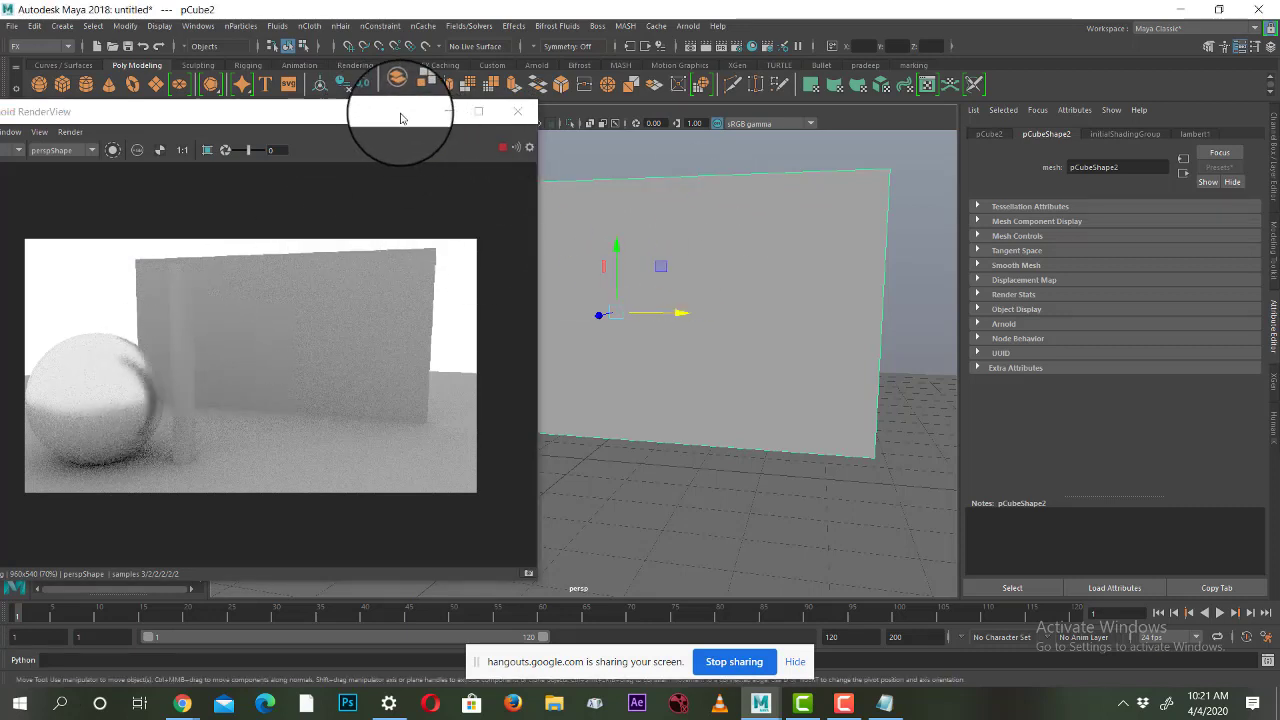
pyautogui.moveTo(406, 114); pyautogui.dragTo(159, 527)
pyautogui.click(293, 428)
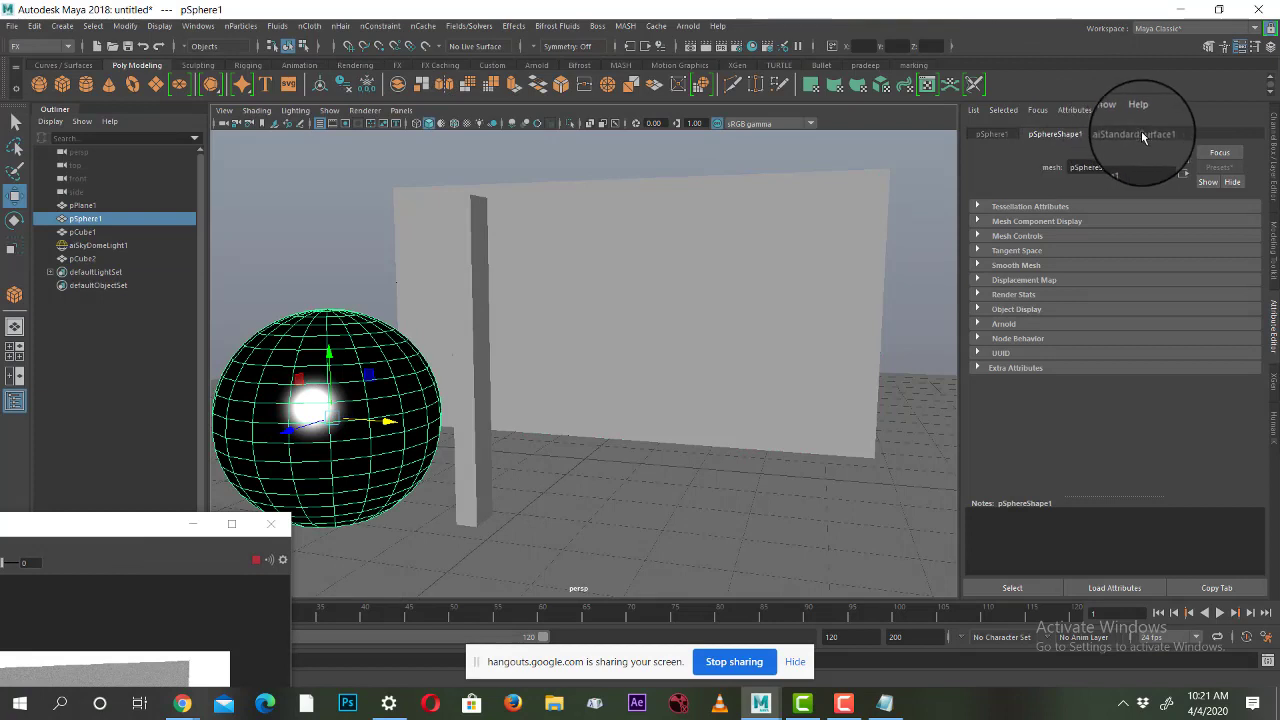
pyautogui.click(1141, 133)
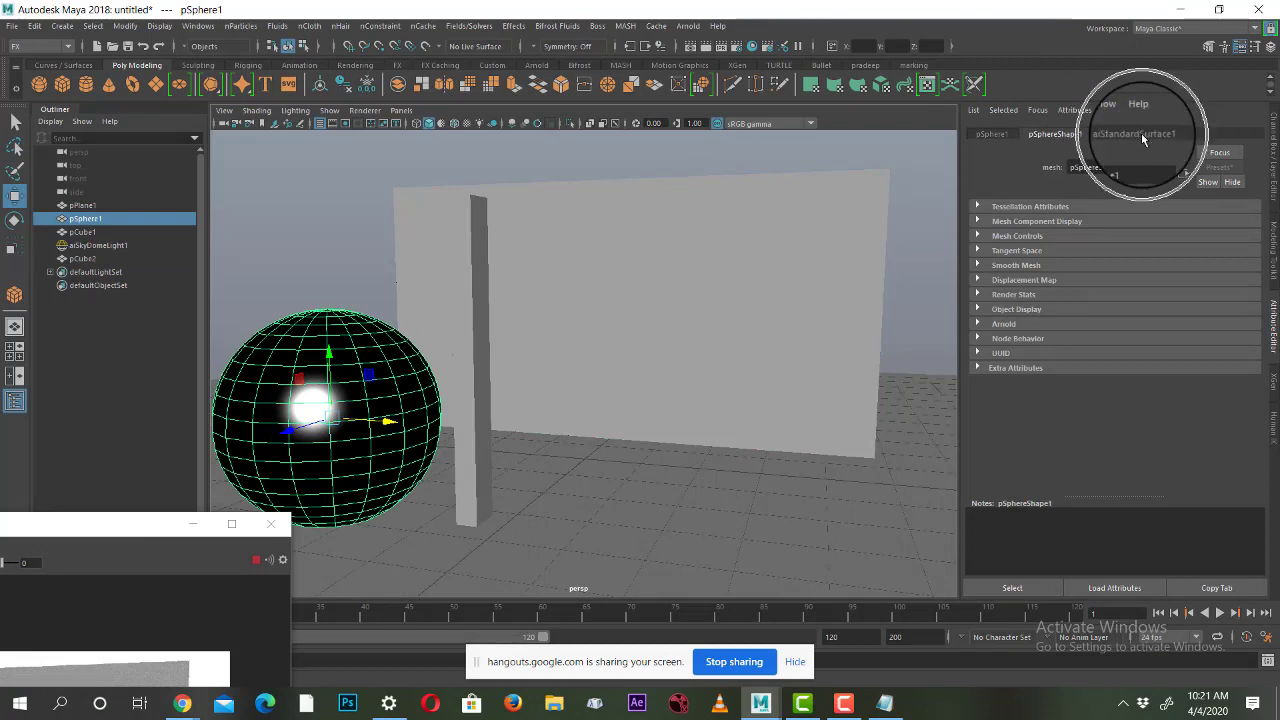
pyautogui.moveTo(126, 527)
pyautogui.mouseDown()
pyautogui.moveTo(308, 226)
pyautogui.moveTo(413, 205)
pyautogui.mouseUp()
pyautogui.click(697, 218)
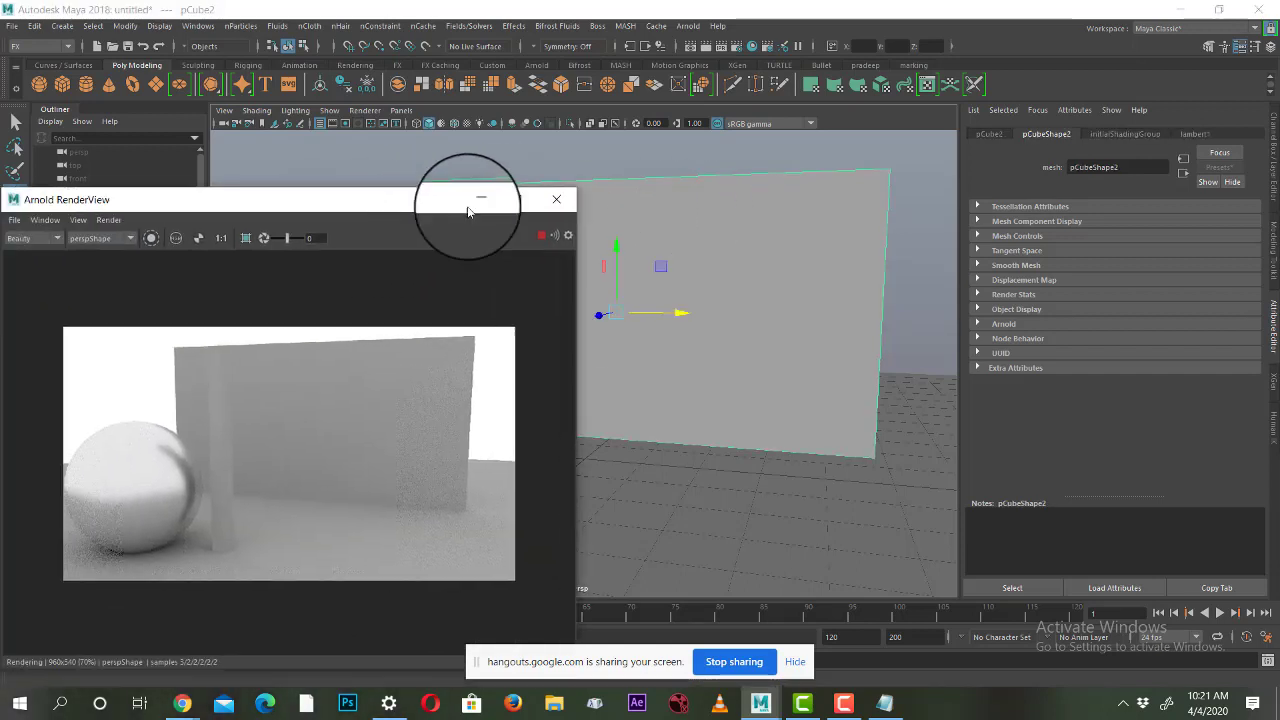
# Step: Assign the existing aiStandardSurface1 material to the pCube2 wall and show its settings
pyautogui.rightClick(724, 233)
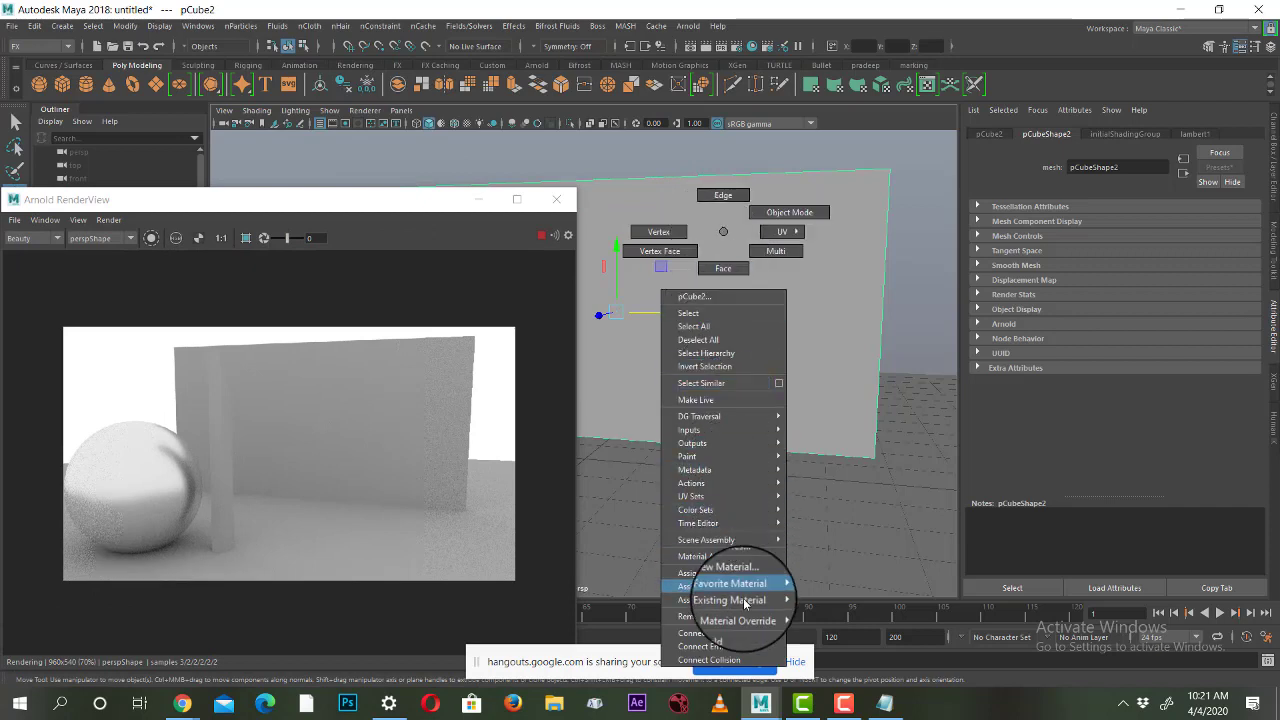
pyautogui.moveTo(714, 600)
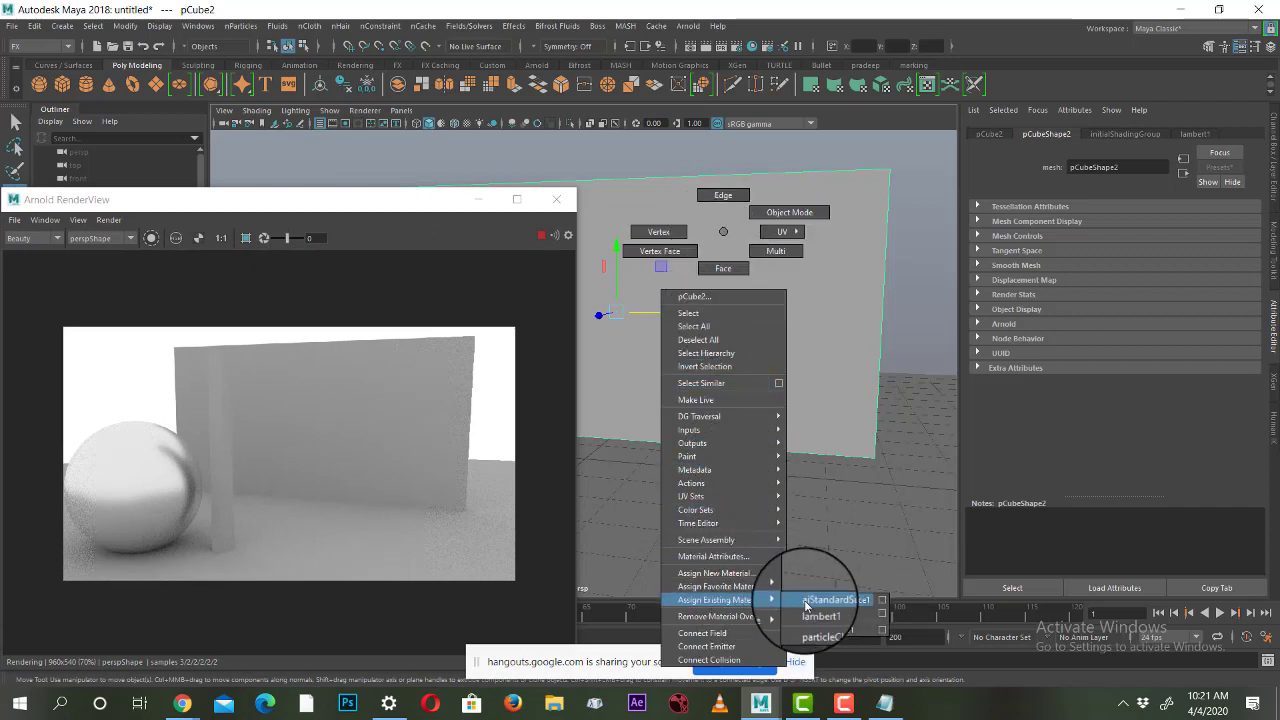
pyautogui.click(803, 606)
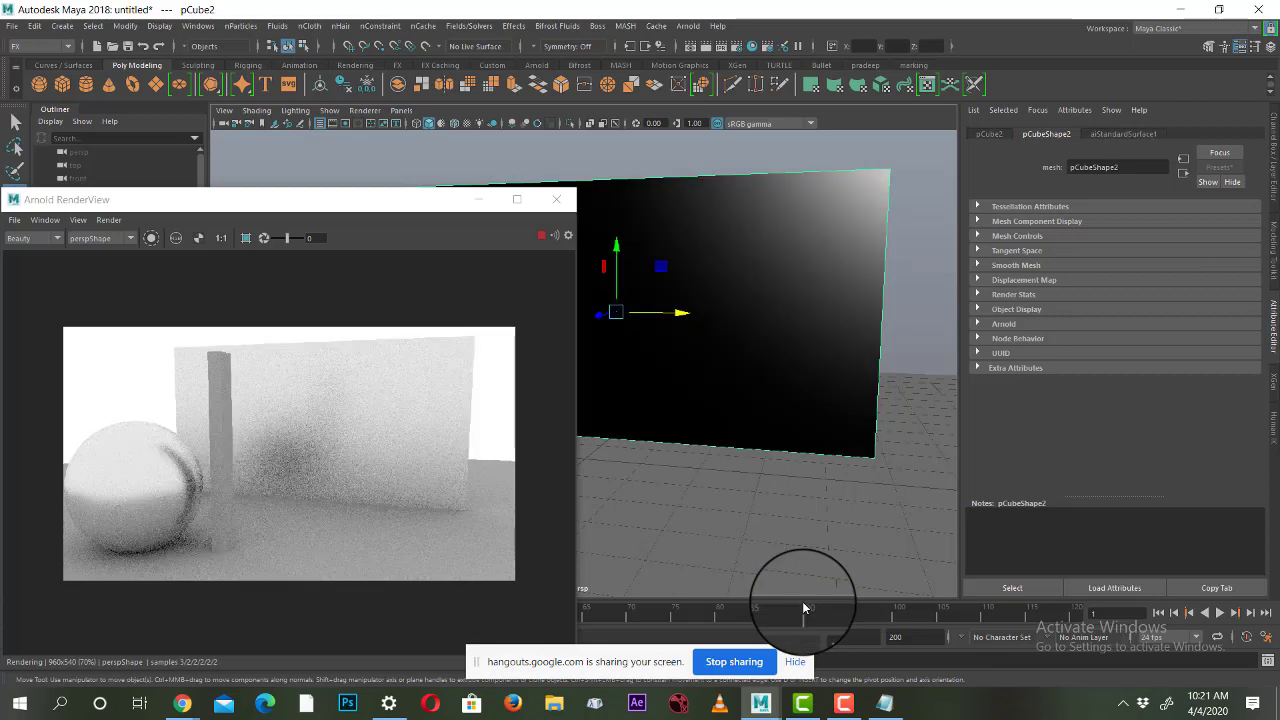
pyautogui.rightClick(763, 279)
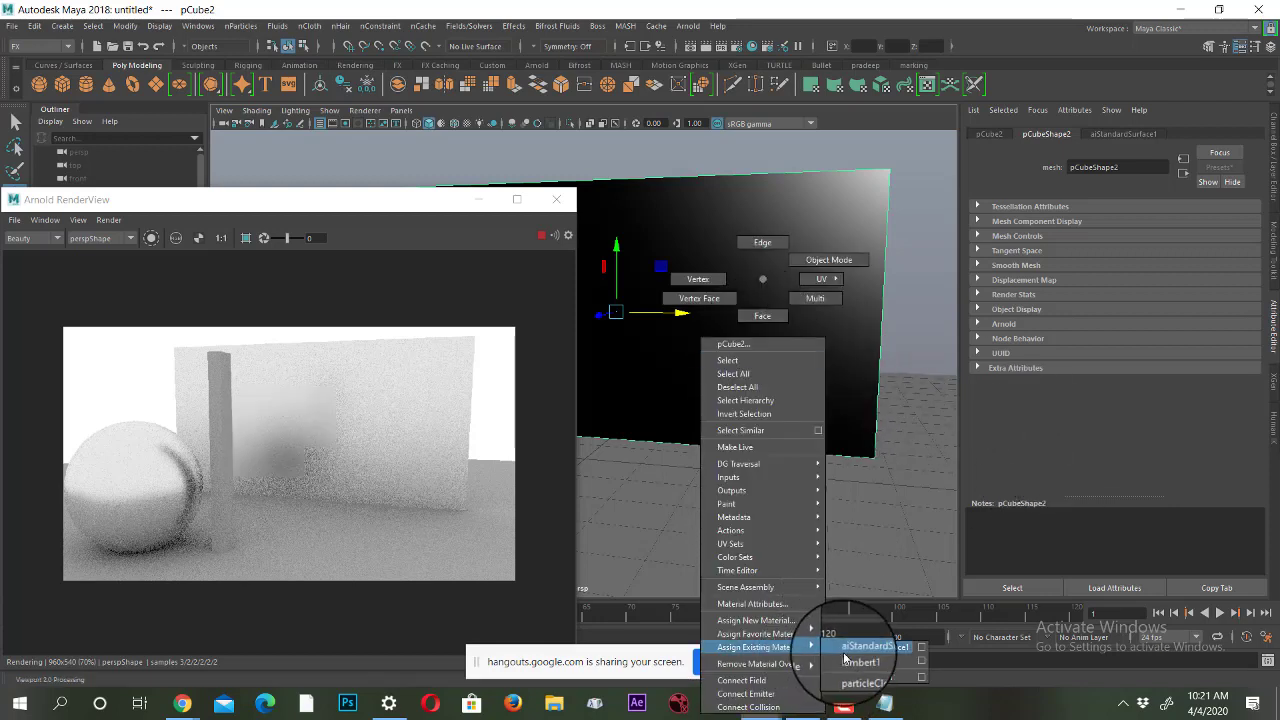
pyautogui.click(897, 648)
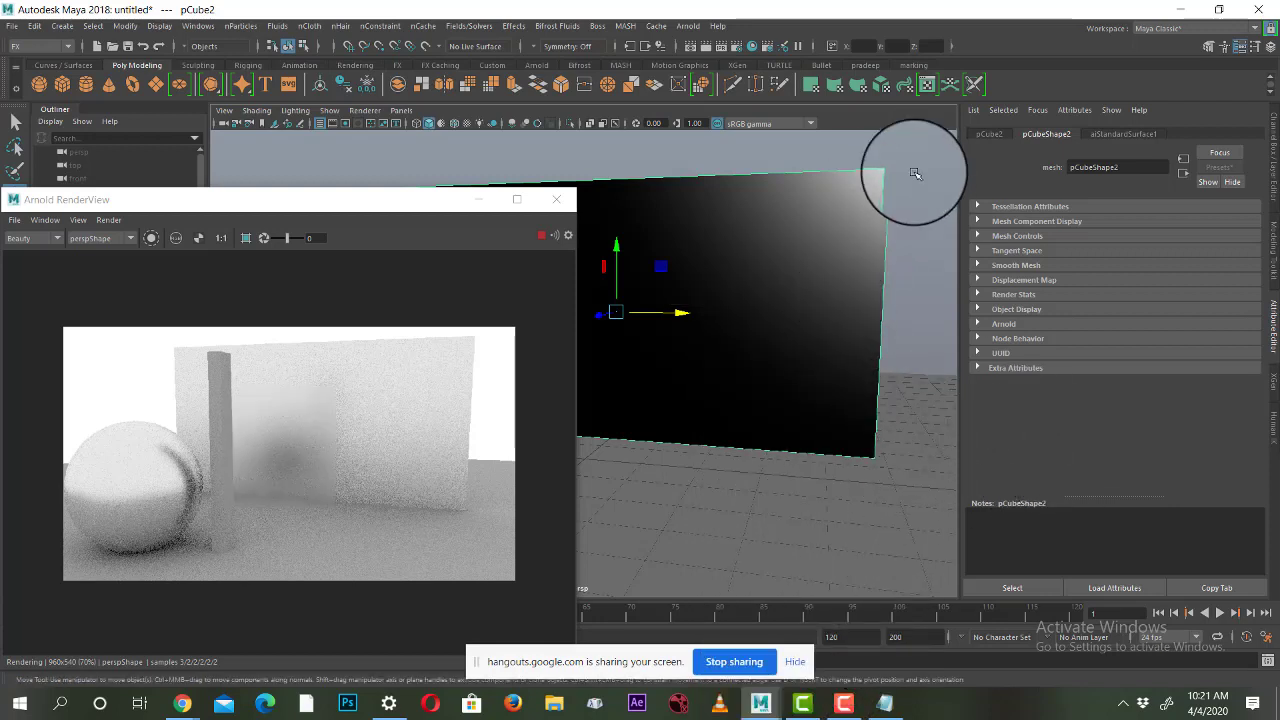
pyautogui.click(848, 222)
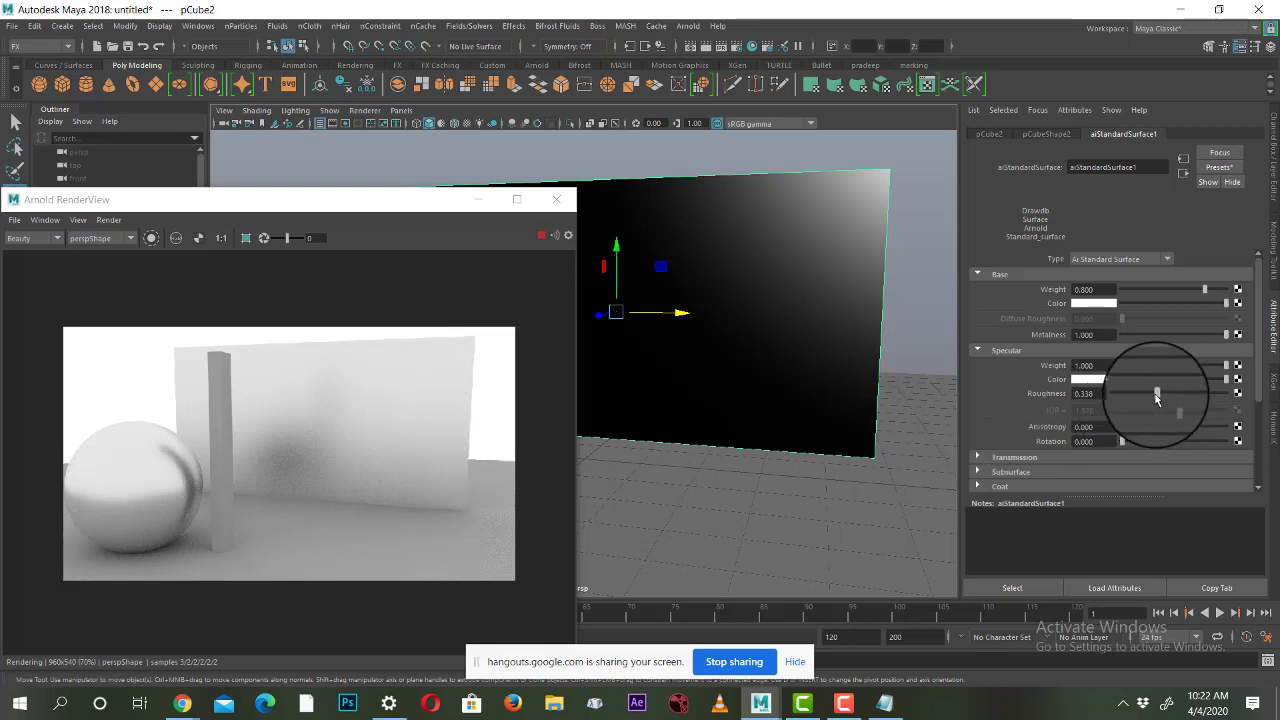
# Step: Set Specular Roughness to 0.000 and Base Weight to 1.000, then toggle IPR rendering
pyautogui.moveTo(1157, 393); pyautogui.dragTo(1107, 410)
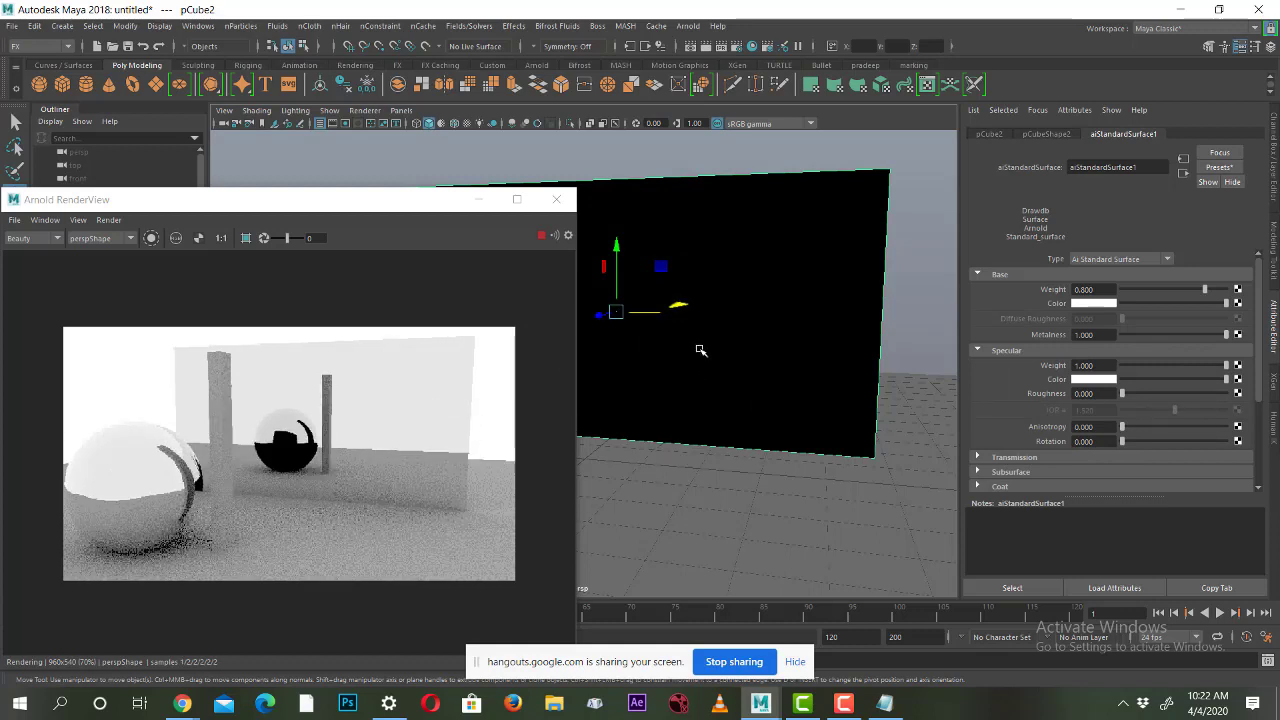
pyautogui.moveTo(1253, 291); pyautogui.dragTo(1272, 272)
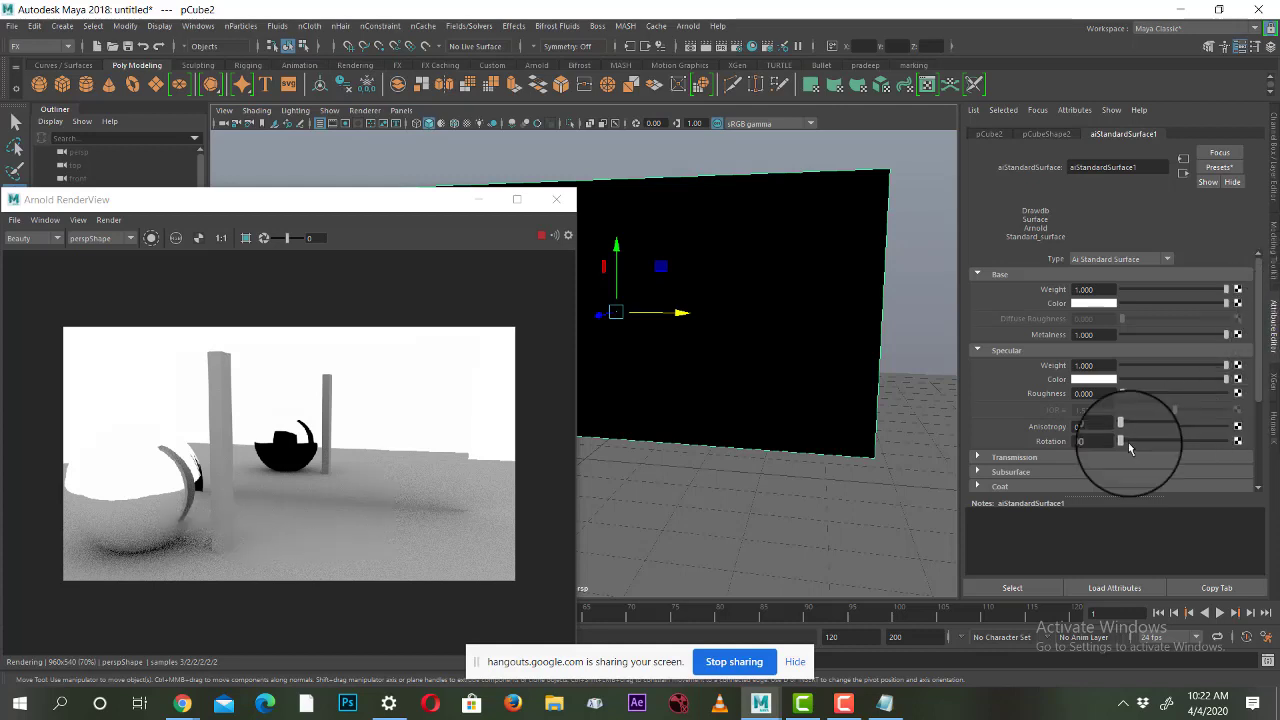
pyautogui.click(1100, 393)
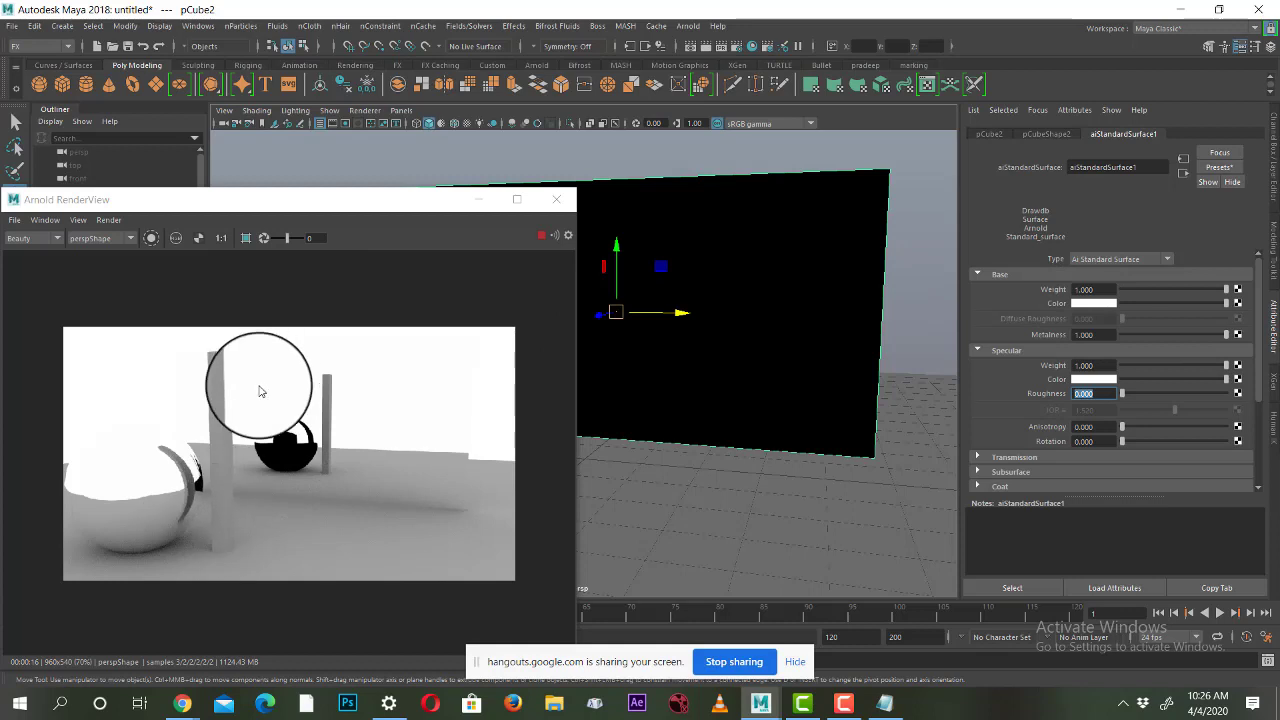
pyautogui.click(545, 239)
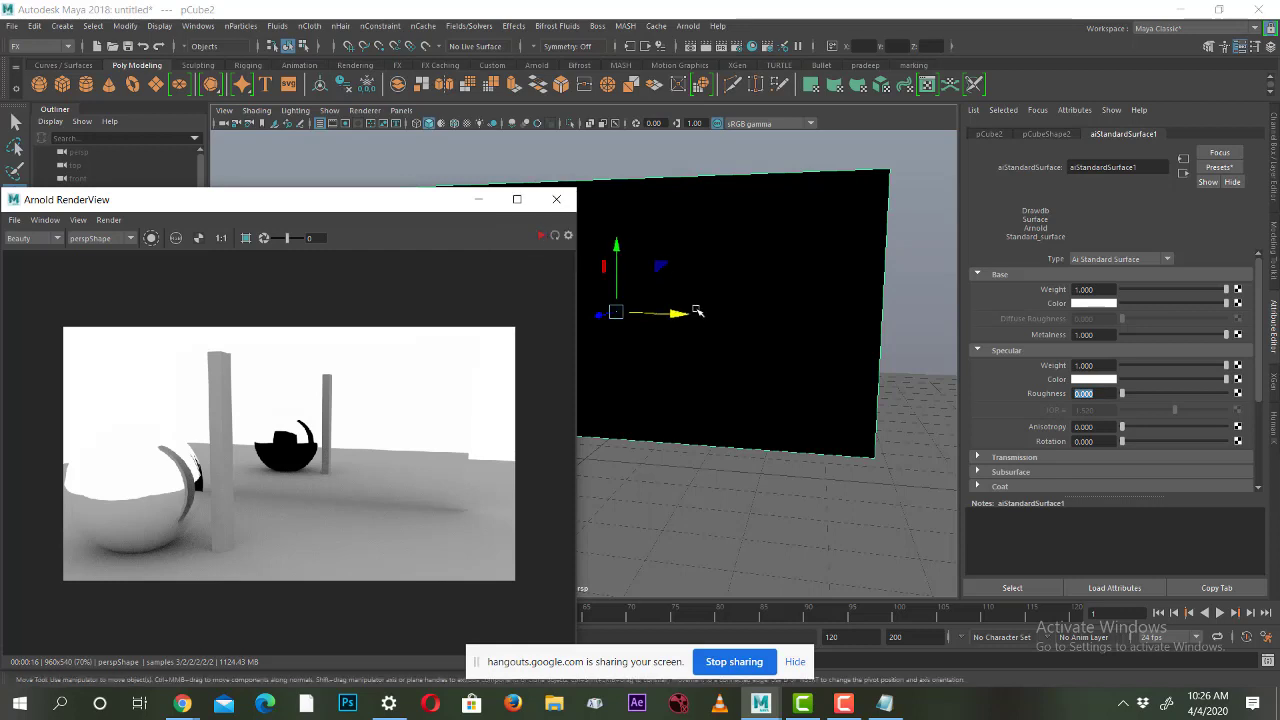
# Step: Change the aiStandardSurface1 base colour to green via red and yellow
pyautogui.click(1097, 304)
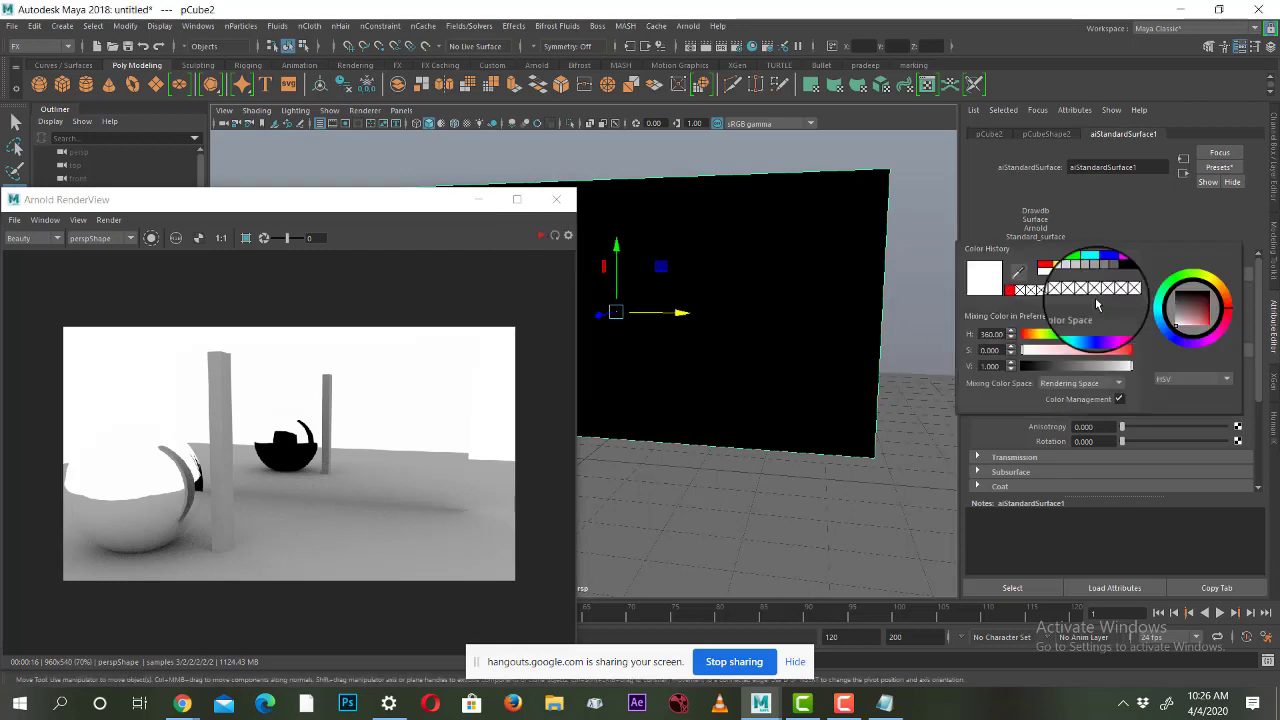
pyautogui.click(1041, 265)
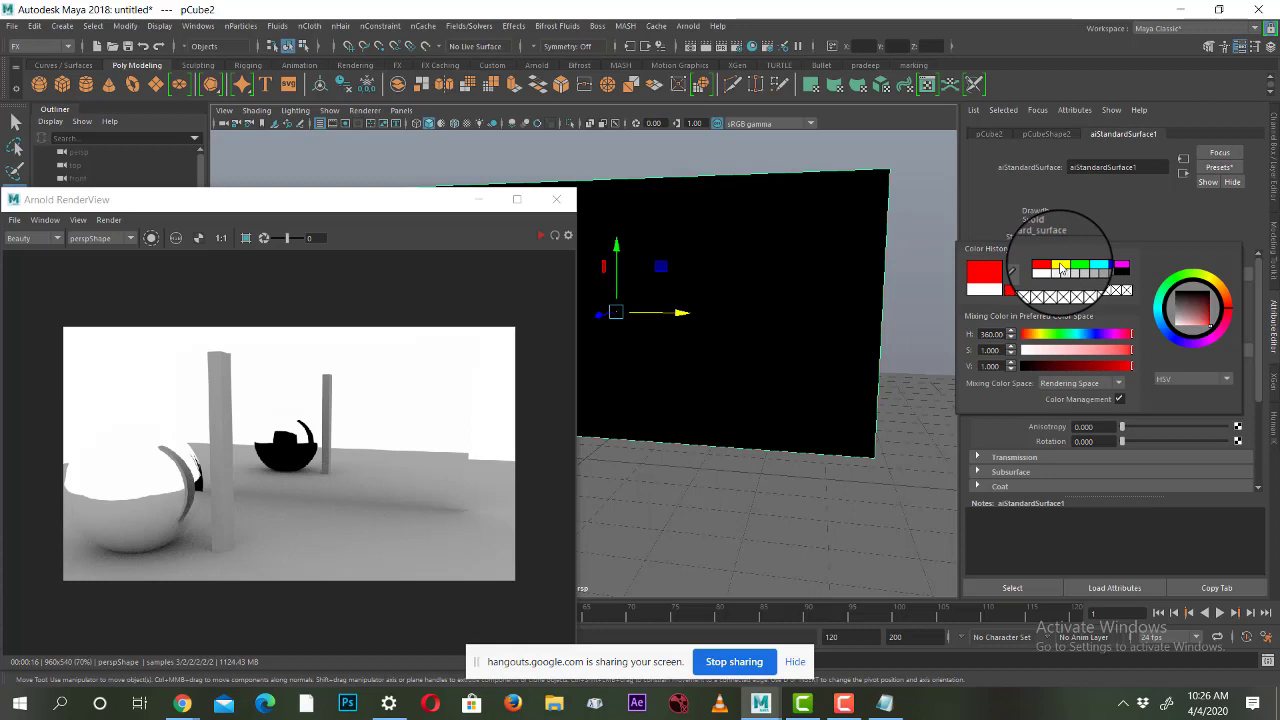
pyautogui.click(541, 235)
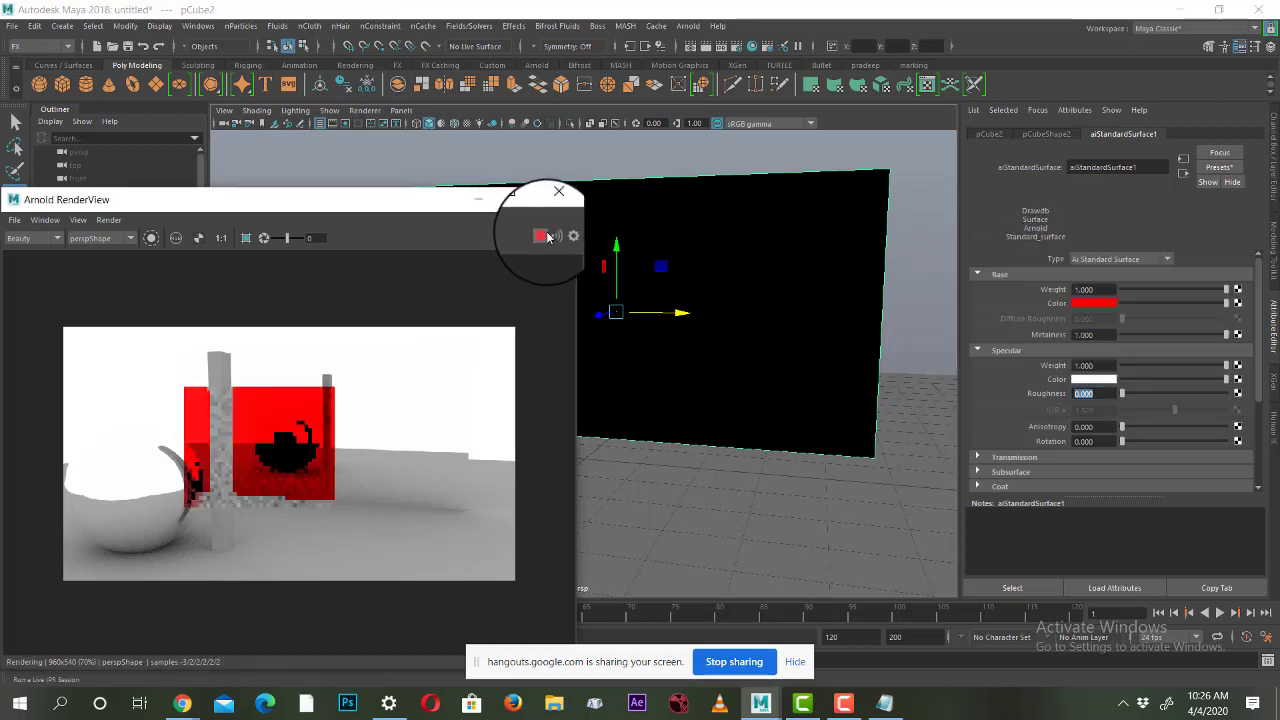
pyautogui.click(1088, 305)
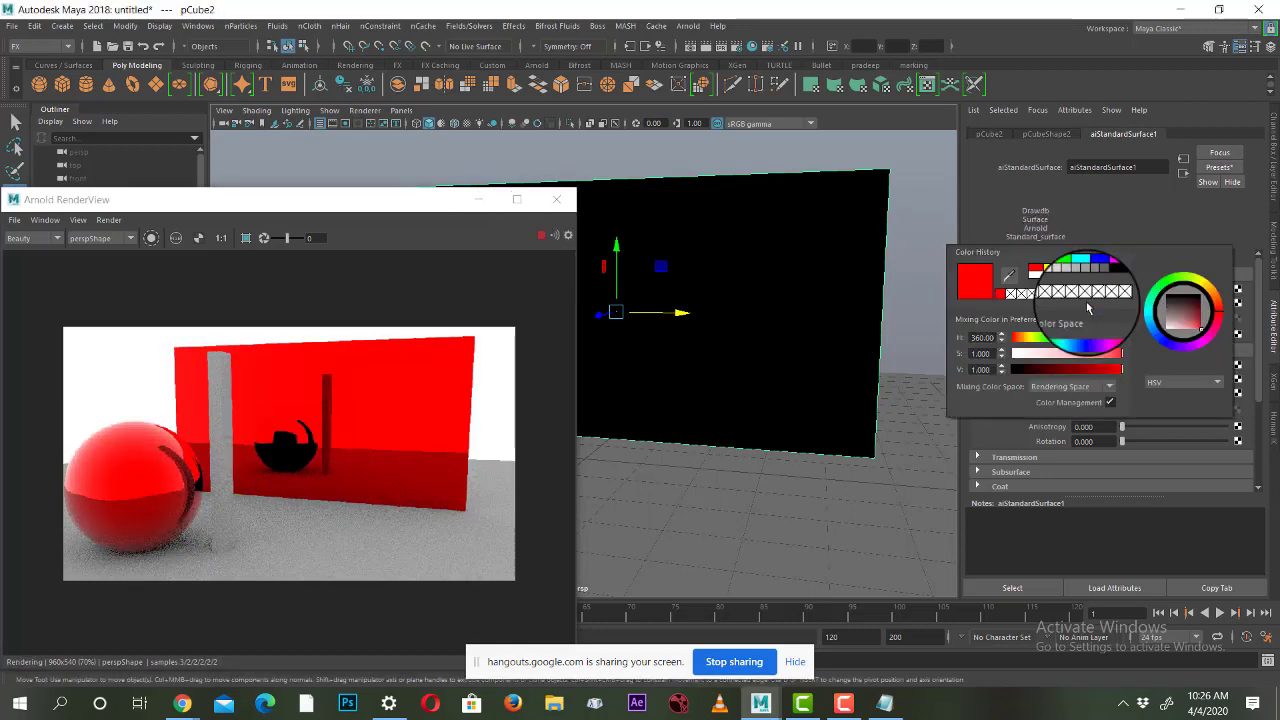
pyautogui.click(1045, 267)
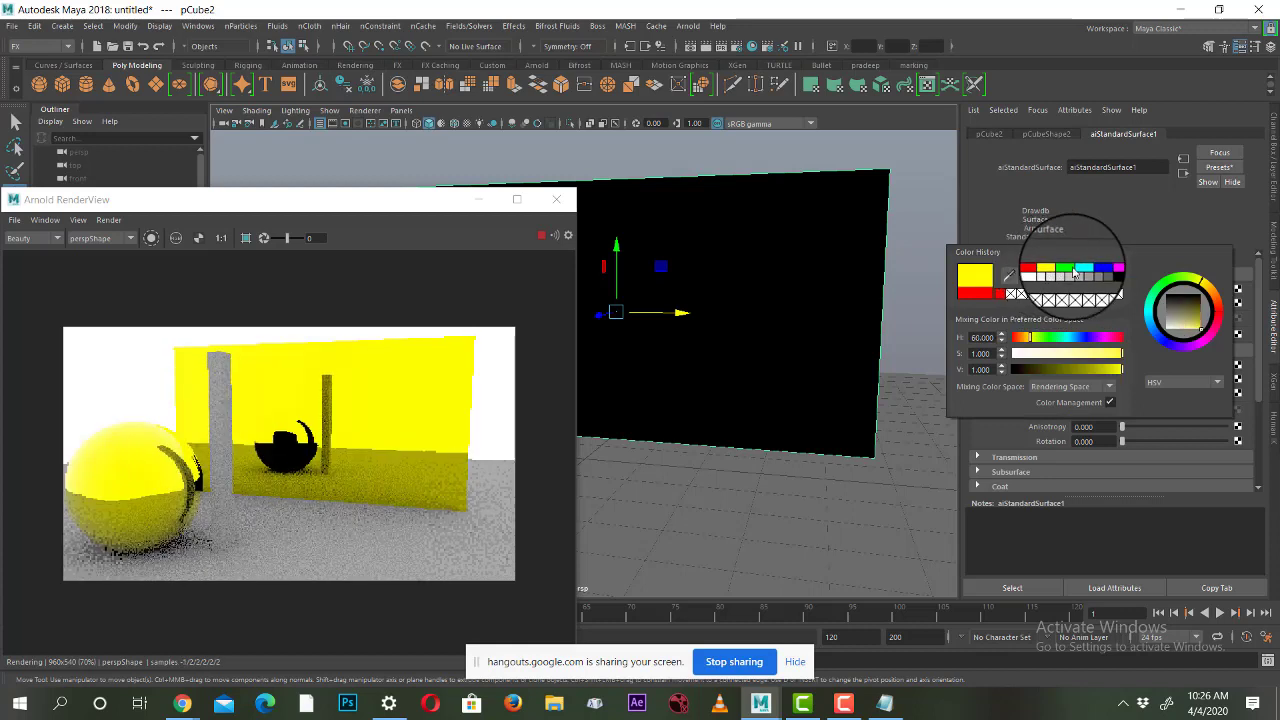
pyautogui.click(1066, 268)
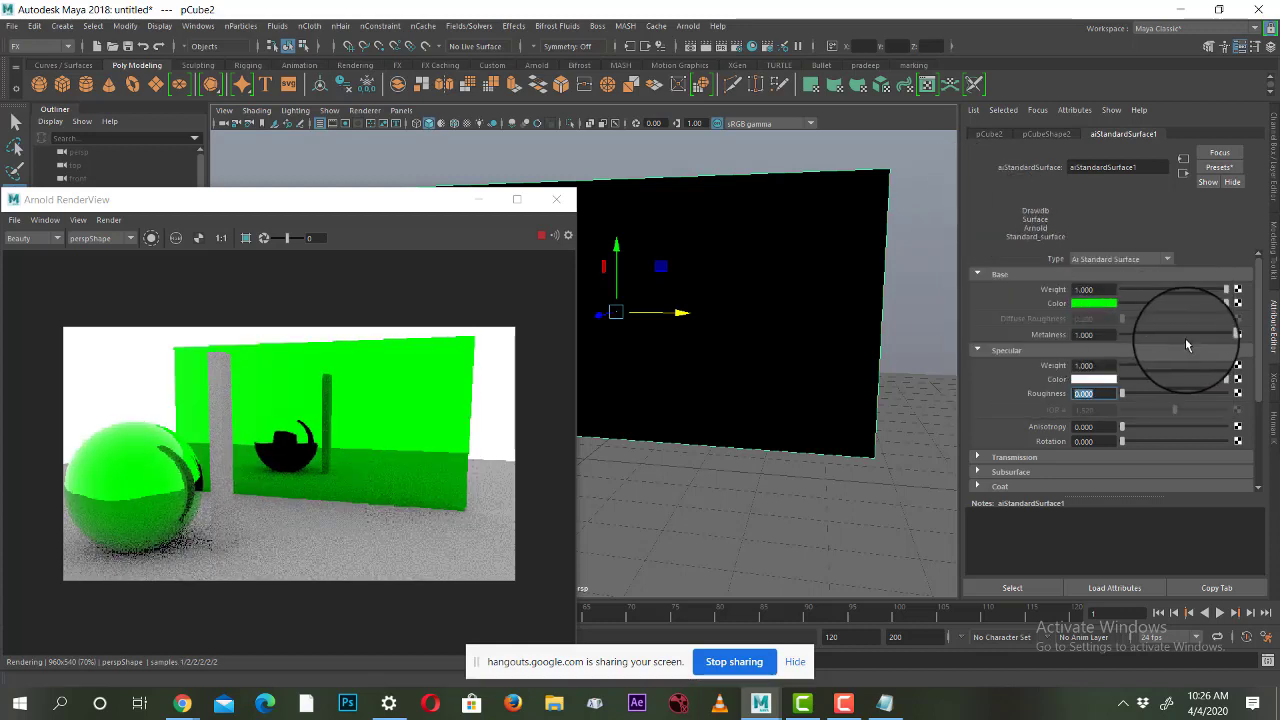
# Step: Lower Metalness to 0.344 and expand the Transmission settings
pyautogui.moveTo(1200, 334); pyautogui.dragTo(1174, 333)
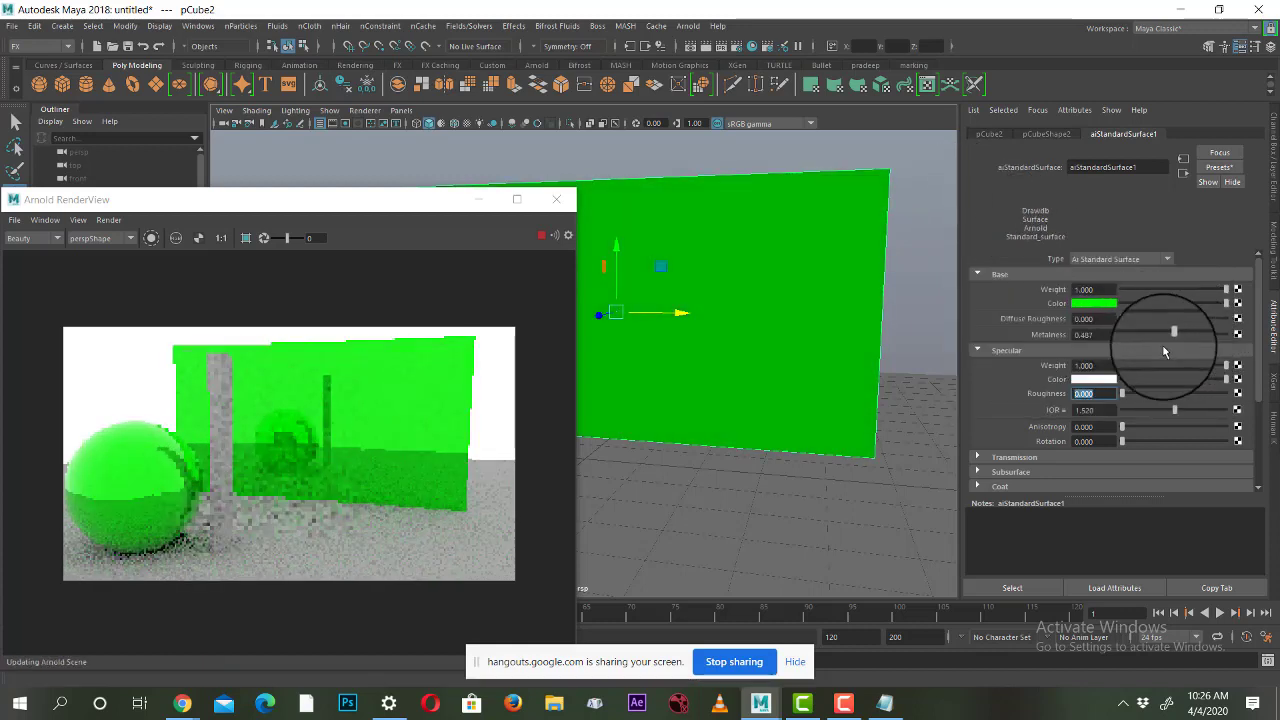
pyautogui.moveTo(1163, 351); pyautogui.dragTo(1157, 352)
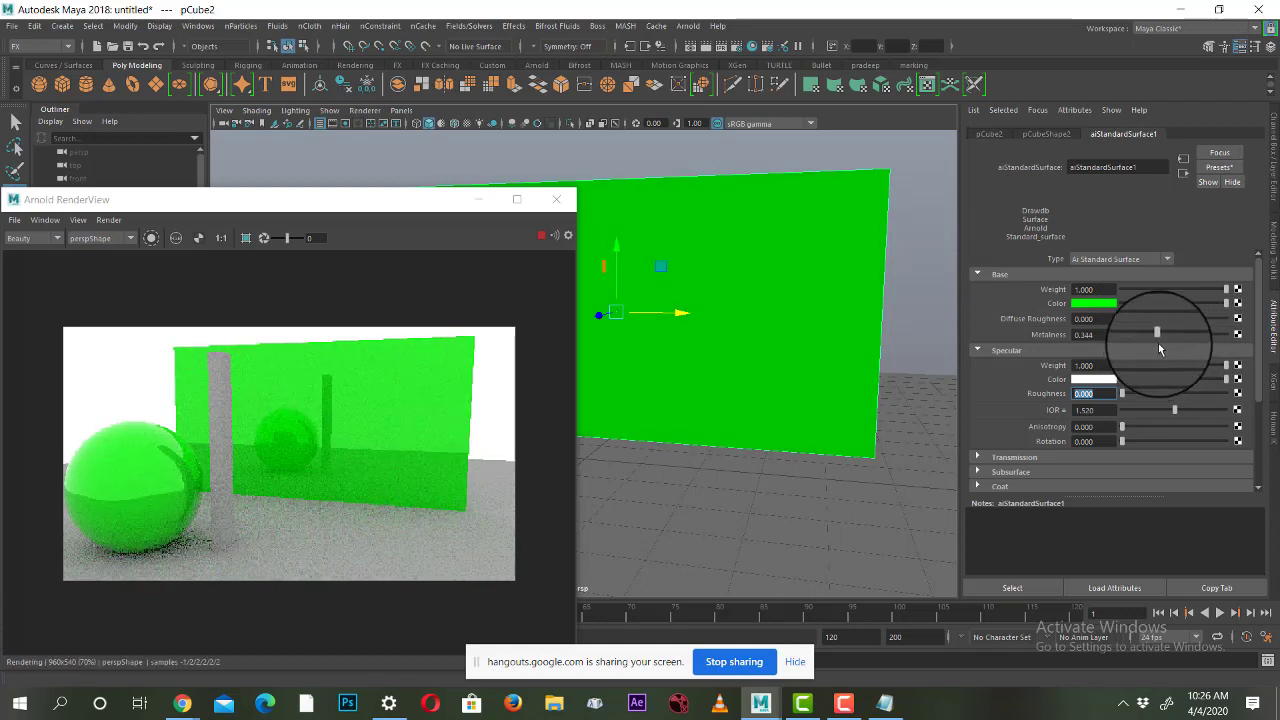
pyautogui.click(1158, 344)
pyautogui.click(1128, 357)
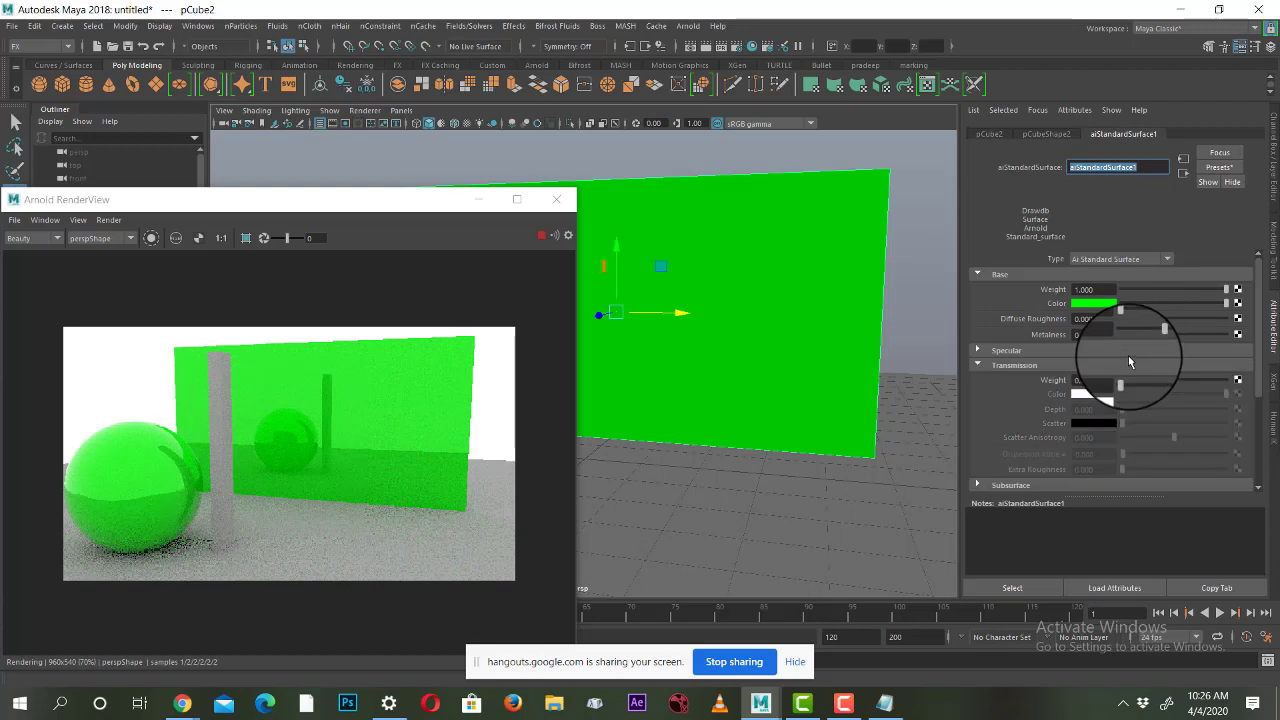
# Step: Expand the green material's Specular section in the Attribute Editor again
pyautogui.click(1130, 349)
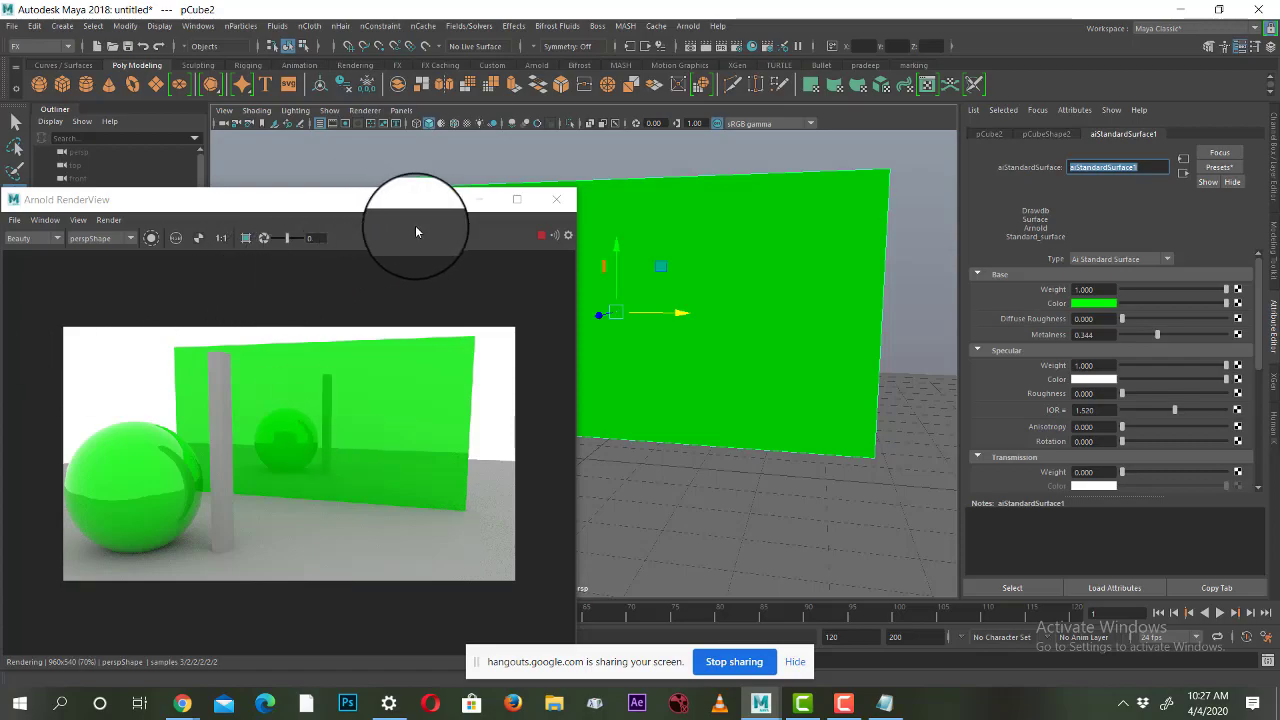
# Step: Minimize the RenderView and select the pPlane1 ground plane
pyautogui.click(477, 199)
pyautogui.moveTo(628, 316)
pyautogui.keyDown('alt'); pyautogui.mouseDown()
pyautogui.moveTo(914, 457)
pyautogui.moveTo(1143, 534)
pyautogui.mouseUp(); pyautogui.keyUp('alt')
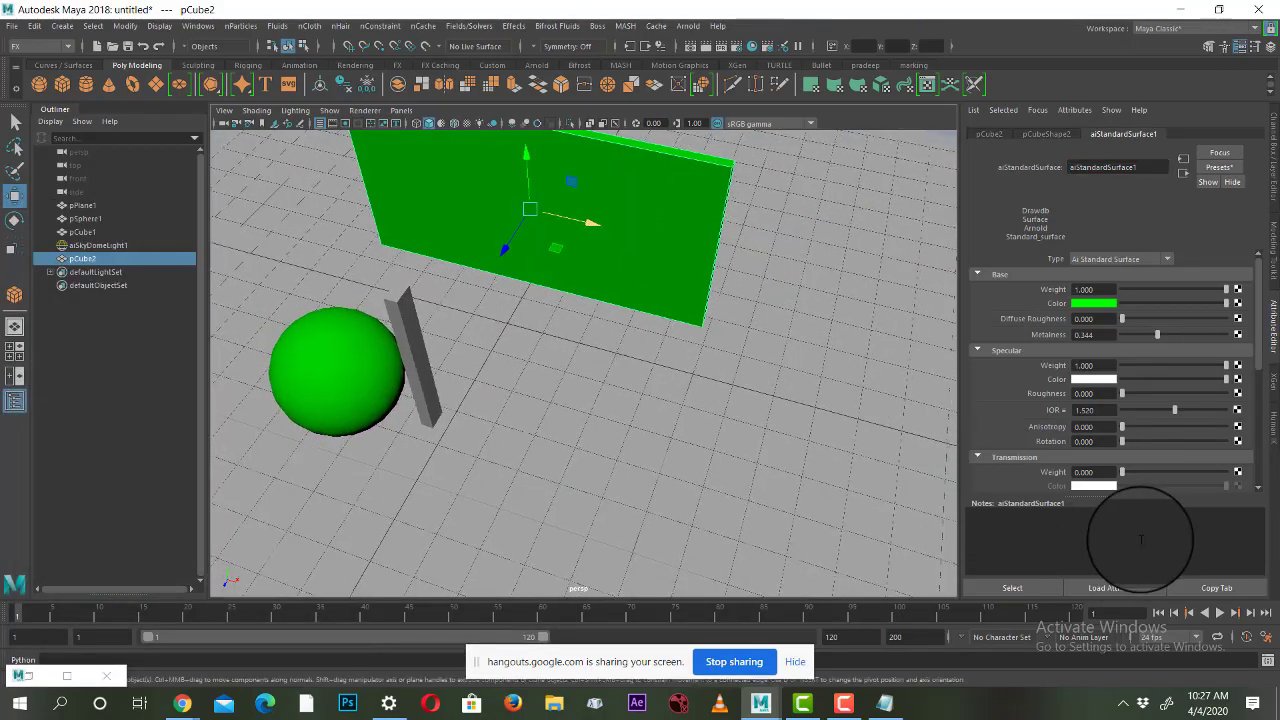
pyautogui.click(732, 464)
pyautogui.moveTo(732, 464)
pyautogui.keyDown('alt'); pyautogui.mouseDown()
pyautogui.moveTo(737, 506)
pyautogui.moveTo(606, 434)
pyautogui.mouseUp(); pyautogui.keyUp('alt')
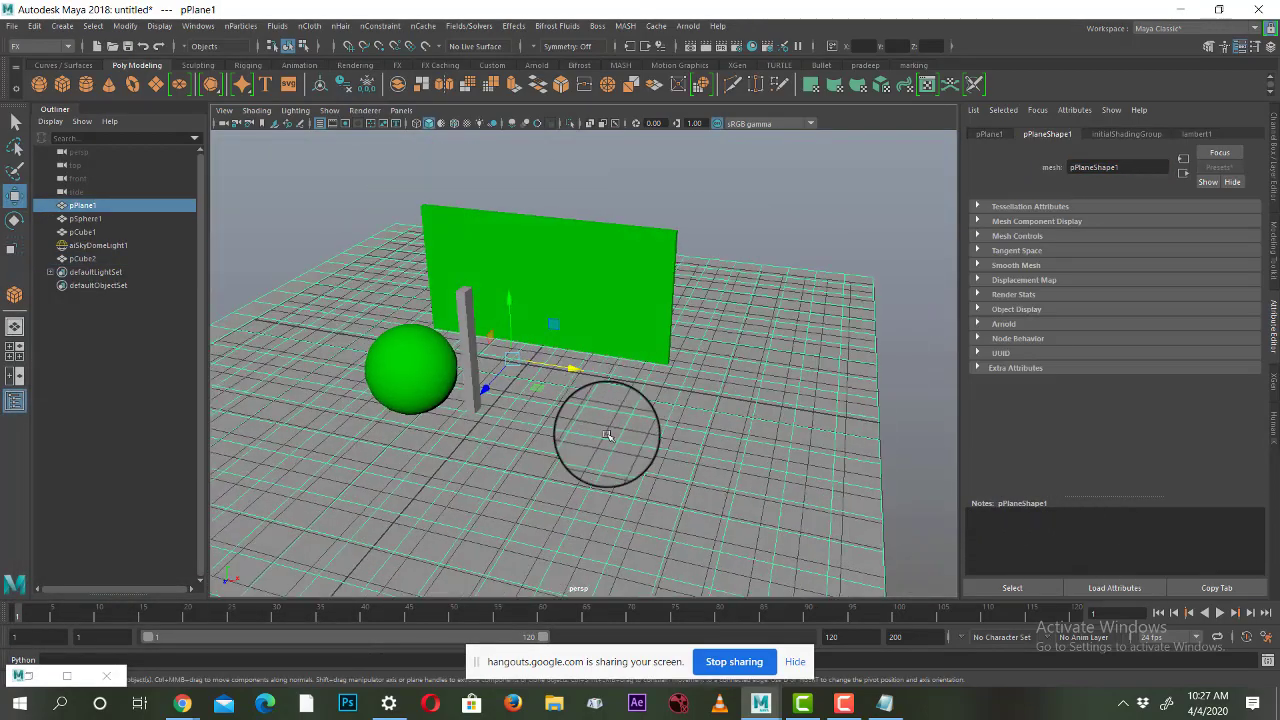
pyautogui.moveTo(606, 434)
pyautogui.keyDown('alt'); pyautogui.mouseDown(button='right')
pyautogui.moveTo(626, 466)
pyautogui.moveTo(679, 401)
pyautogui.moveTo(686, 360)
pyautogui.moveTo(713, 676)
pyautogui.mouseUp(button='right'); pyautogui.keyUp('alt')
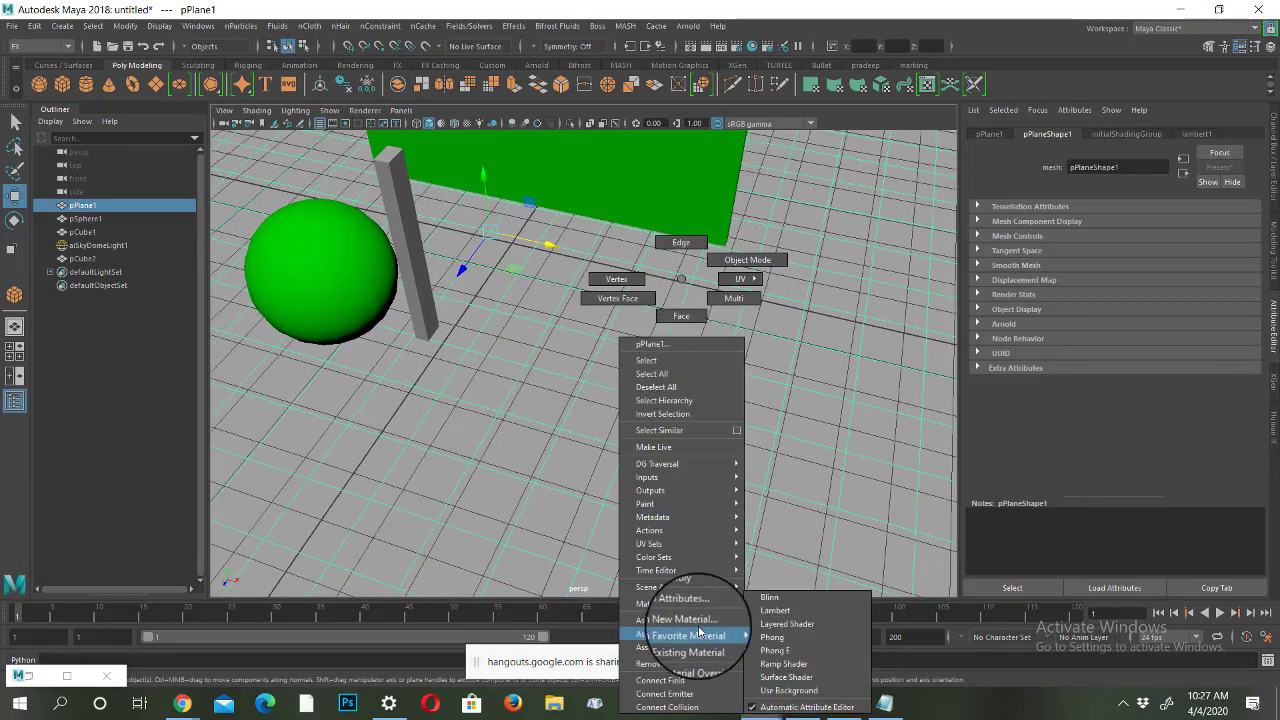
# Step: Assign a new aiStandardSurface to the ground plane and darken its base colour to mid-grey
pyautogui.moveTo(713, 676); pyautogui.dragTo(699, 622, button='right')
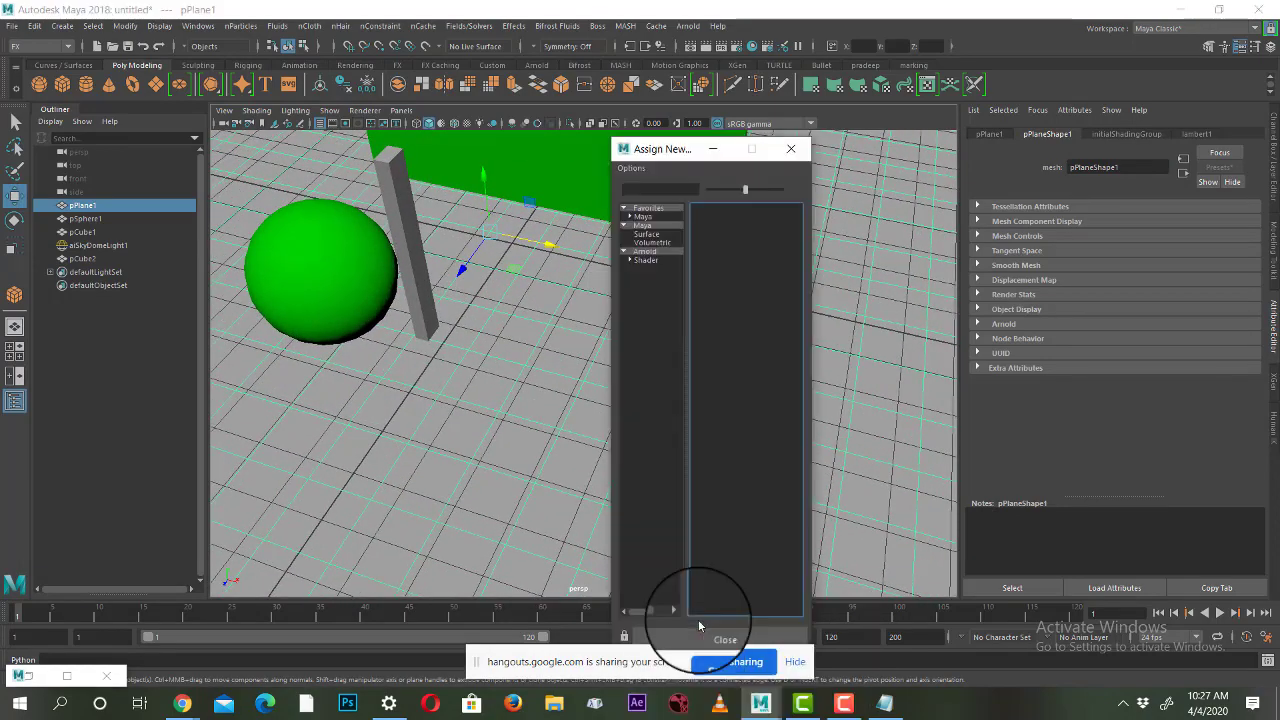
pyautogui.click(645, 260)
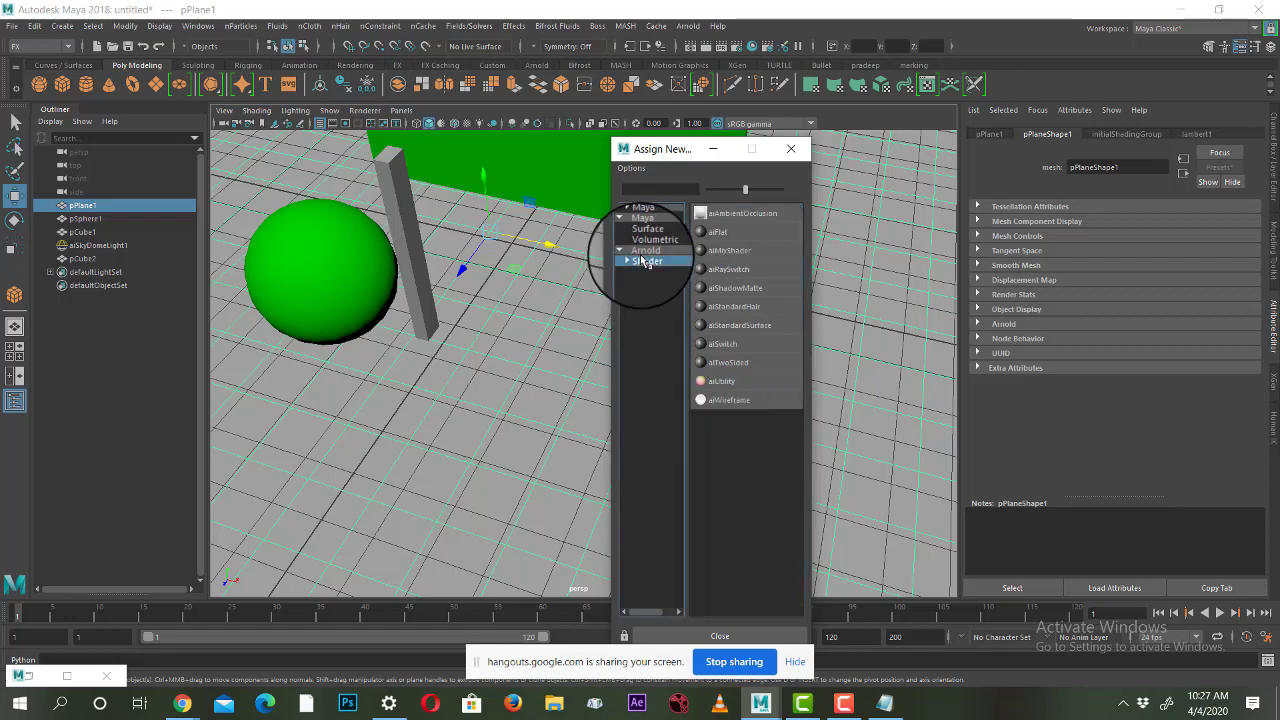
pyautogui.click(745, 325)
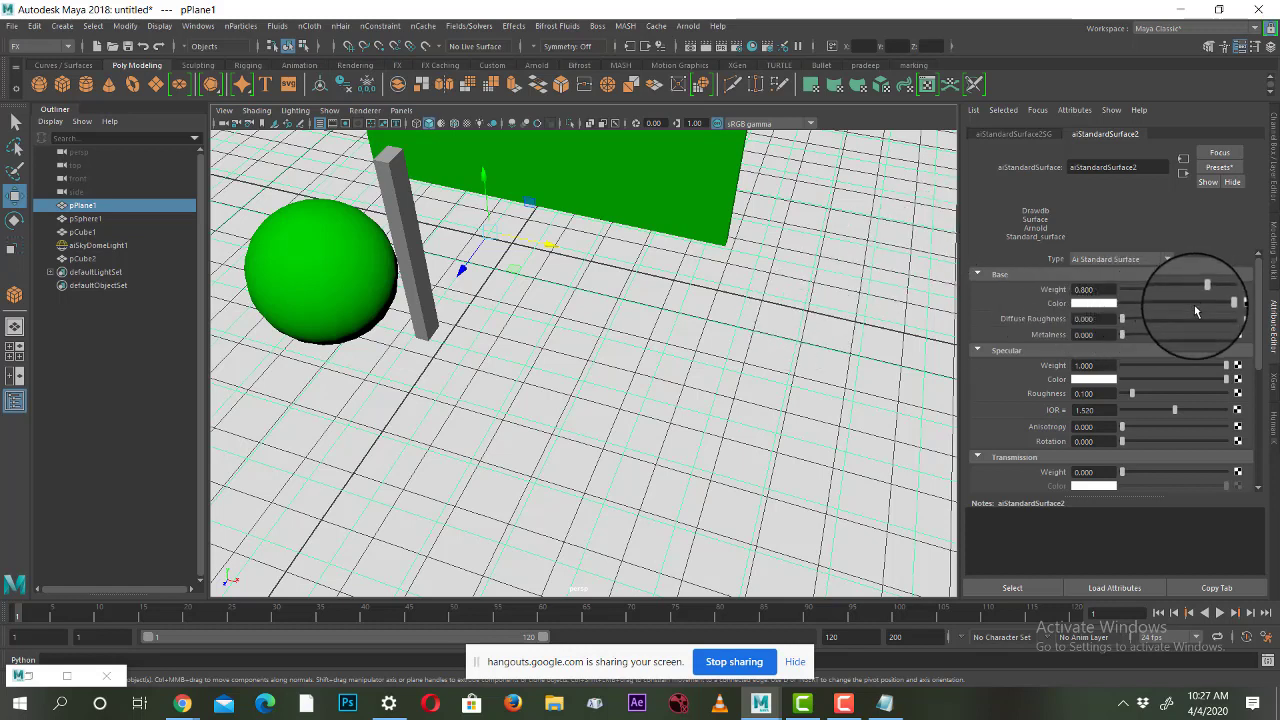
pyautogui.moveTo(1233, 302); pyautogui.dragTo(1135, 313)
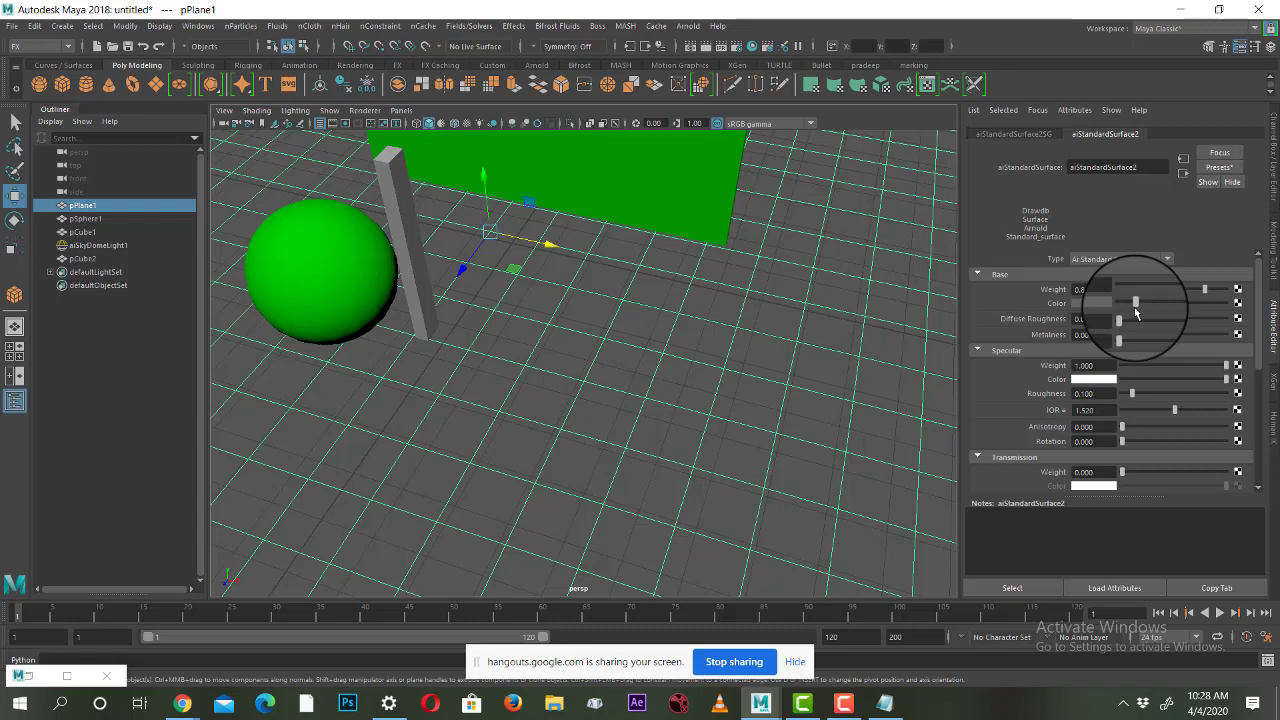
# Step: Bring back the Arnold RenderView, enlarge it and zoom into the preview
pyautogui.click(690, 24)
pyautogui.click(67, 676)
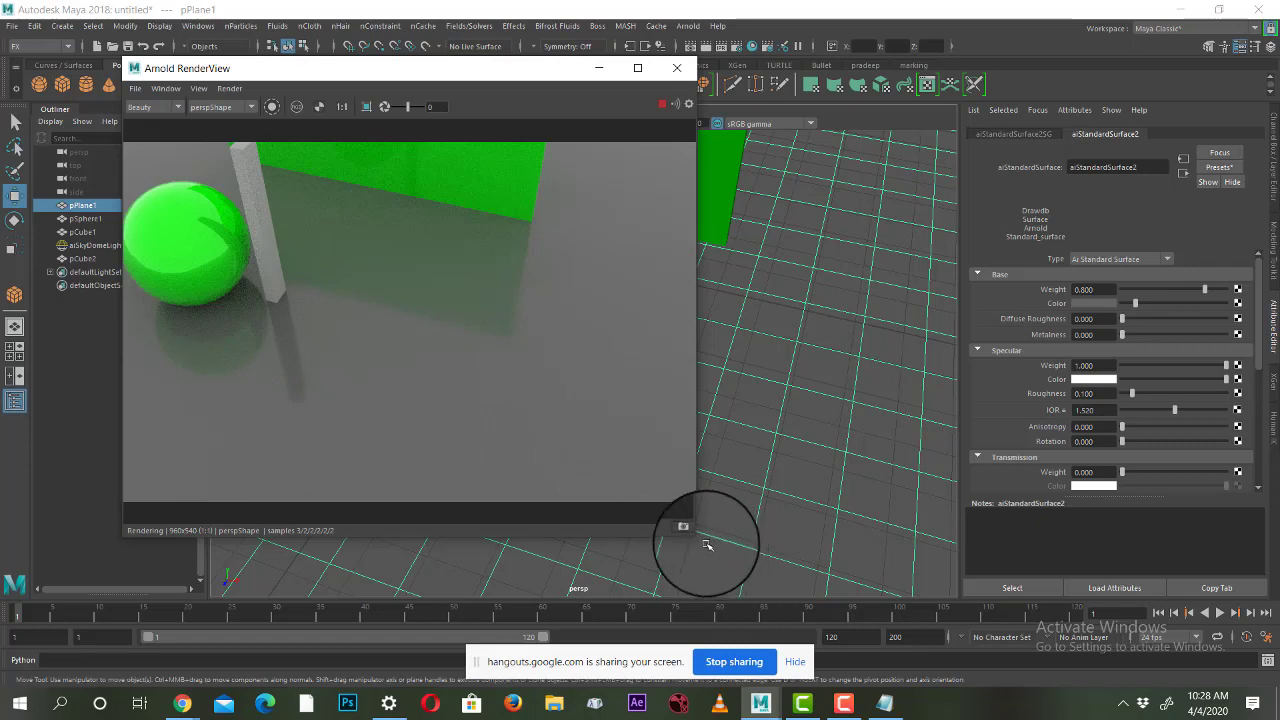
pyautogui.moveTo(698, 537); pyautogui.dragTo(799, 659)
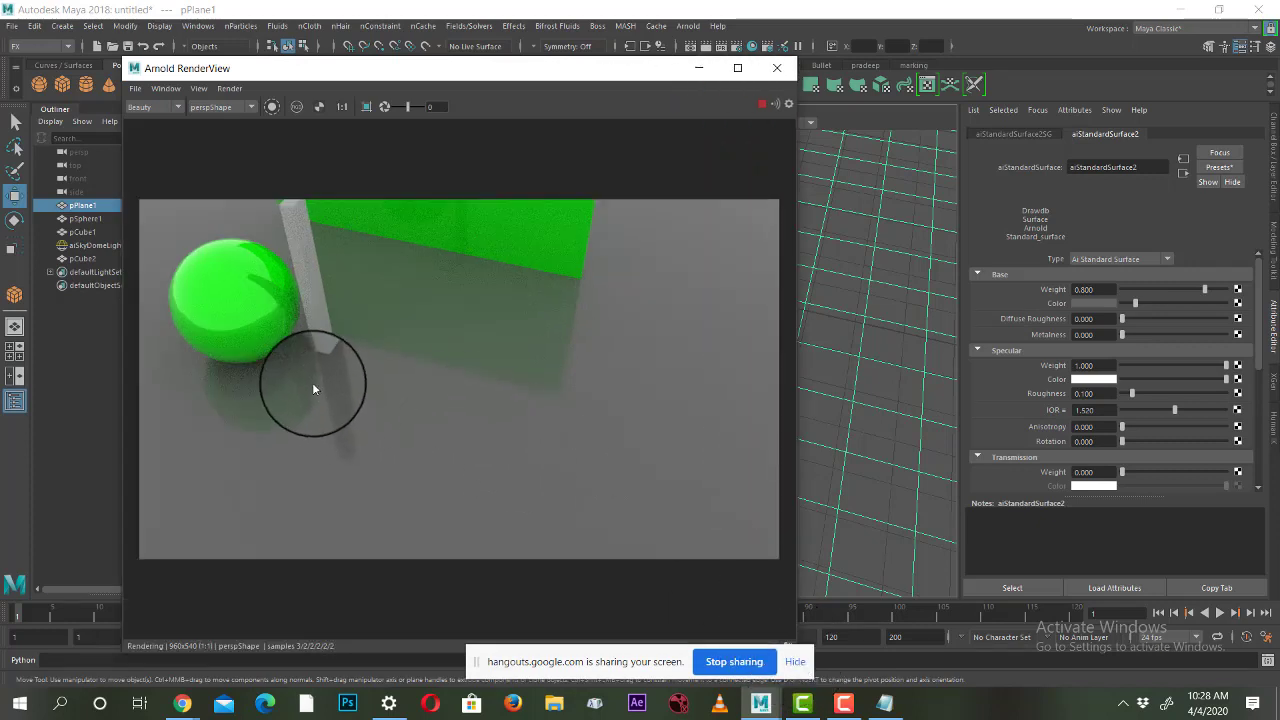
pyautogui.scroll(1, 380, 401)
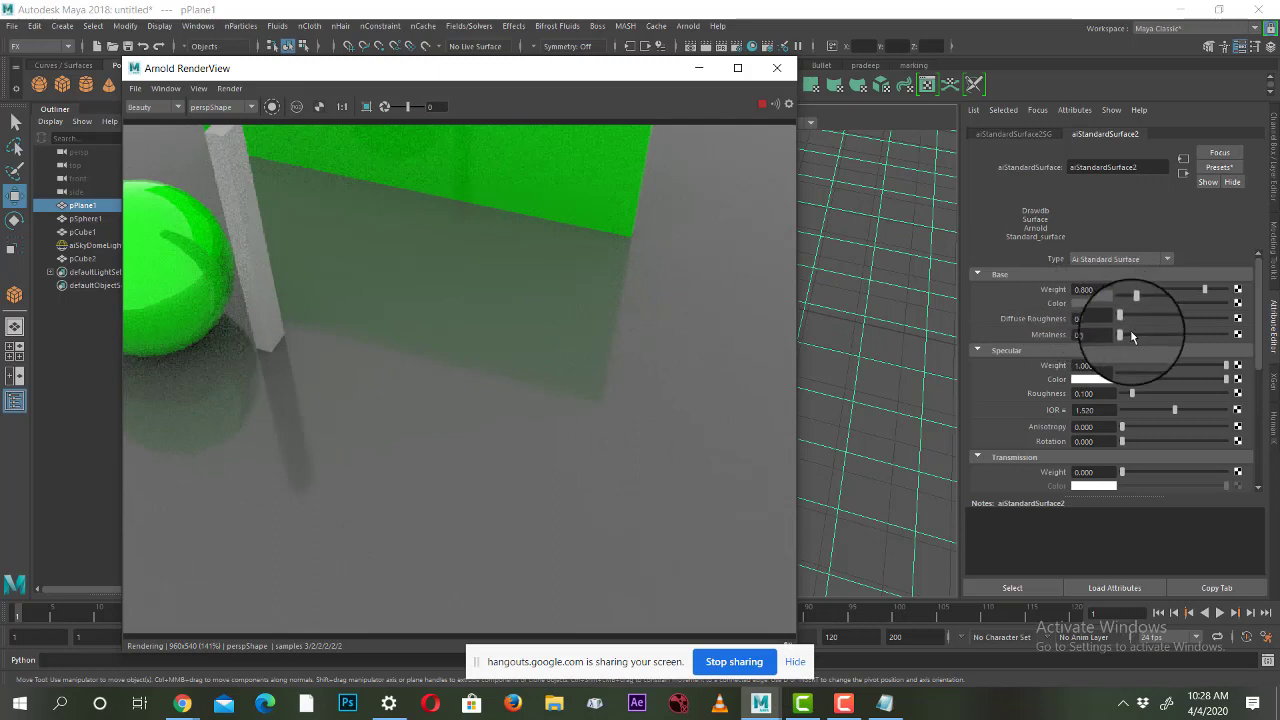
# Step: Try floor shader Metalness at 1, return it to 0, and collapse Specular
pyautogui.moveTo(1122, 334); pyautogui.dragTo(1228, 334)
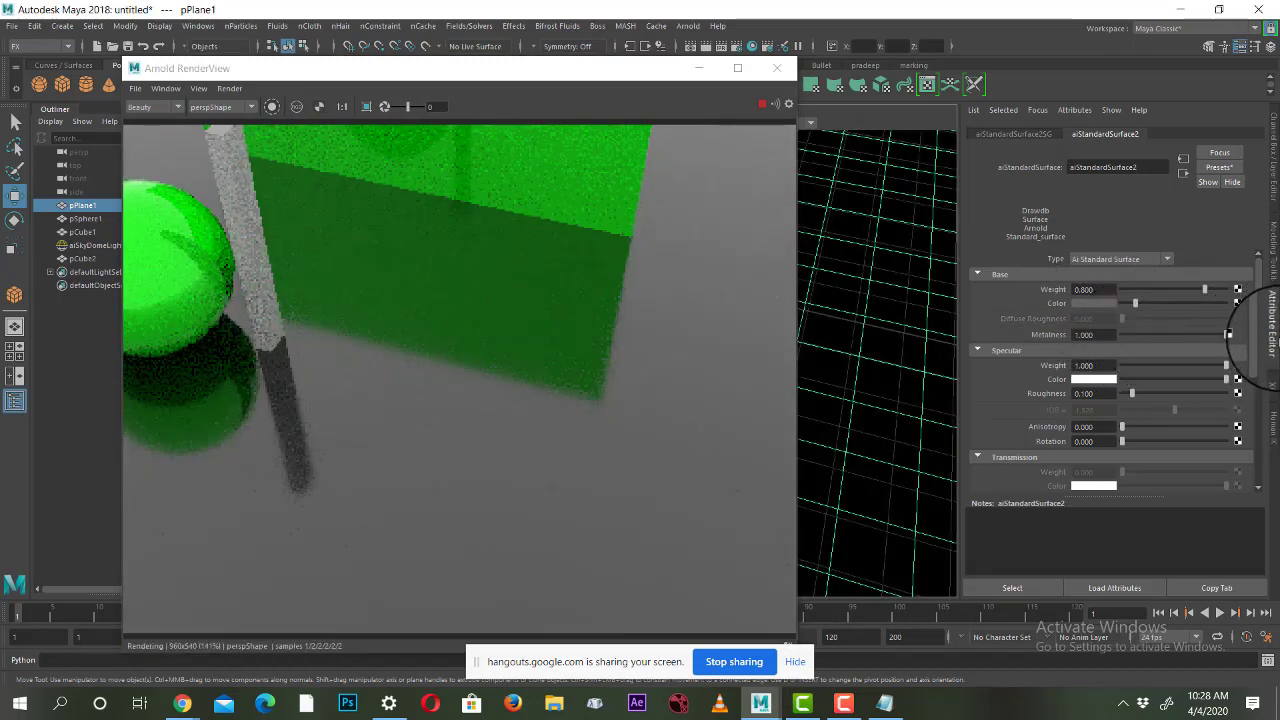
pyautogui.moveTo(1228, 334); pyautogui.dragTo(941, 352)
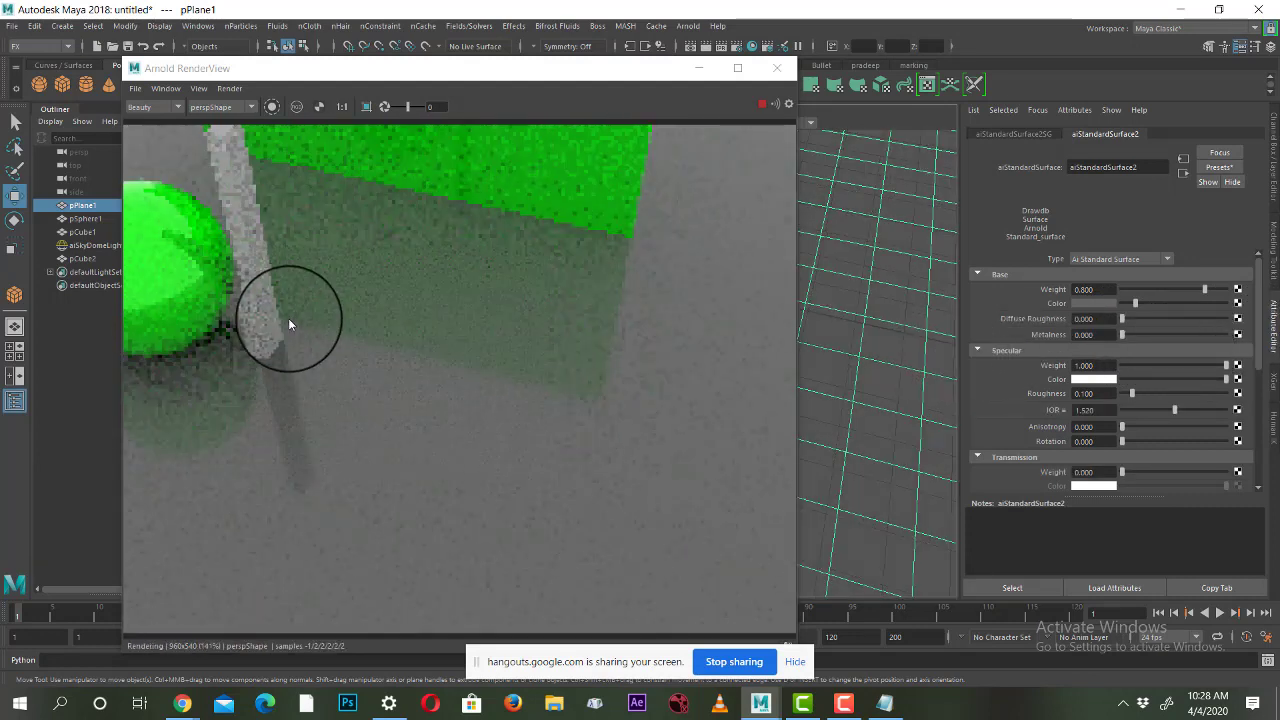
pyautogui.click(1212, 350)
# Step: Set aiStandardSurface2 Specular Weight to 0.890 with Metalness confirmed at 0.000
pyautogui.click(1180, 362)
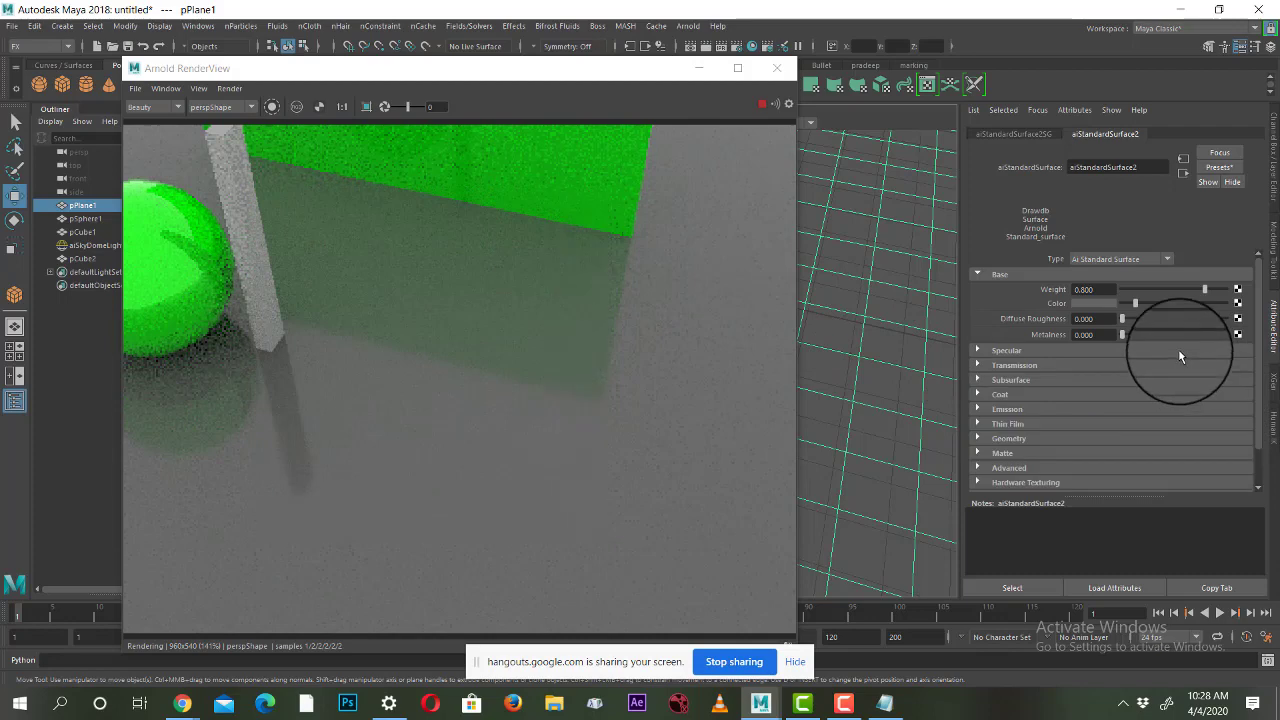
pyautogui.click(1178, 350)
pyautogui.moveTo(1210, 367); pyautogui.dragTo(1110, 366)
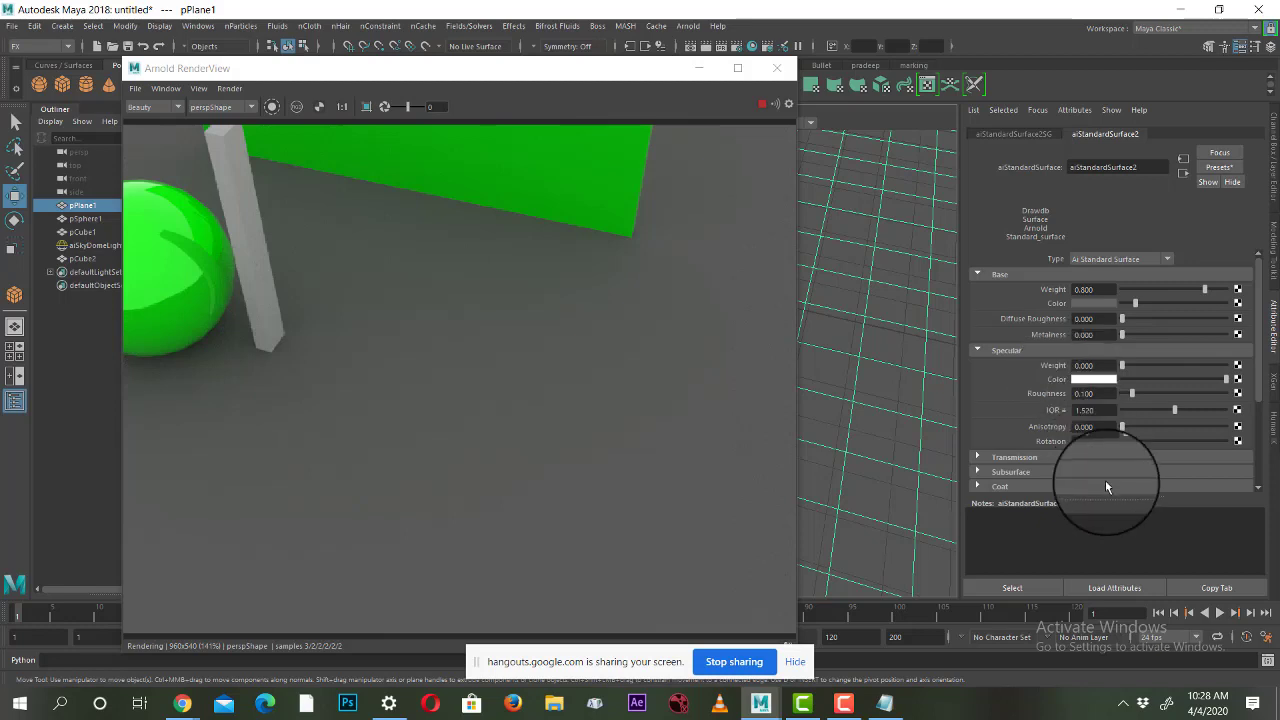
pyautogui.moveTo(1122, 366); pyautogui.dragTo(1144, 366)
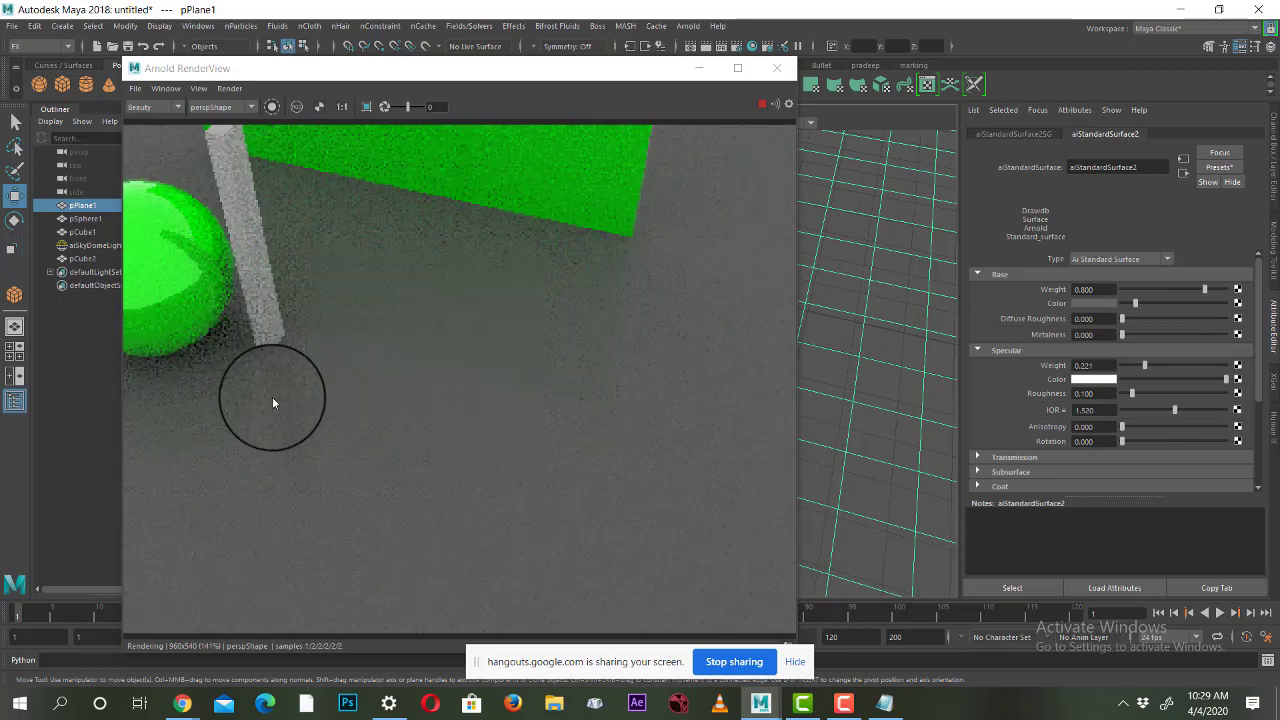
pyautogui.click(276, 346)
pyautogui.moveTo(1144, 365); pyautogui.dragTo(1214, 365)
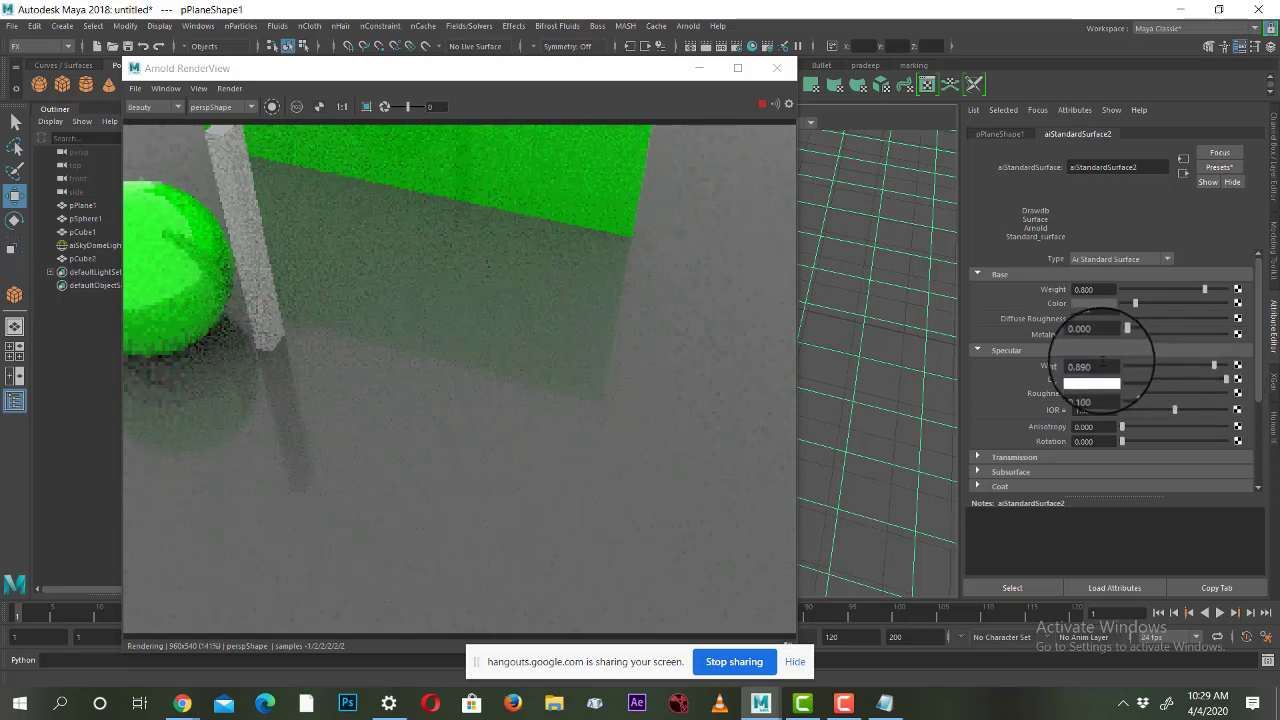
pyautogui.click(1085, 334)
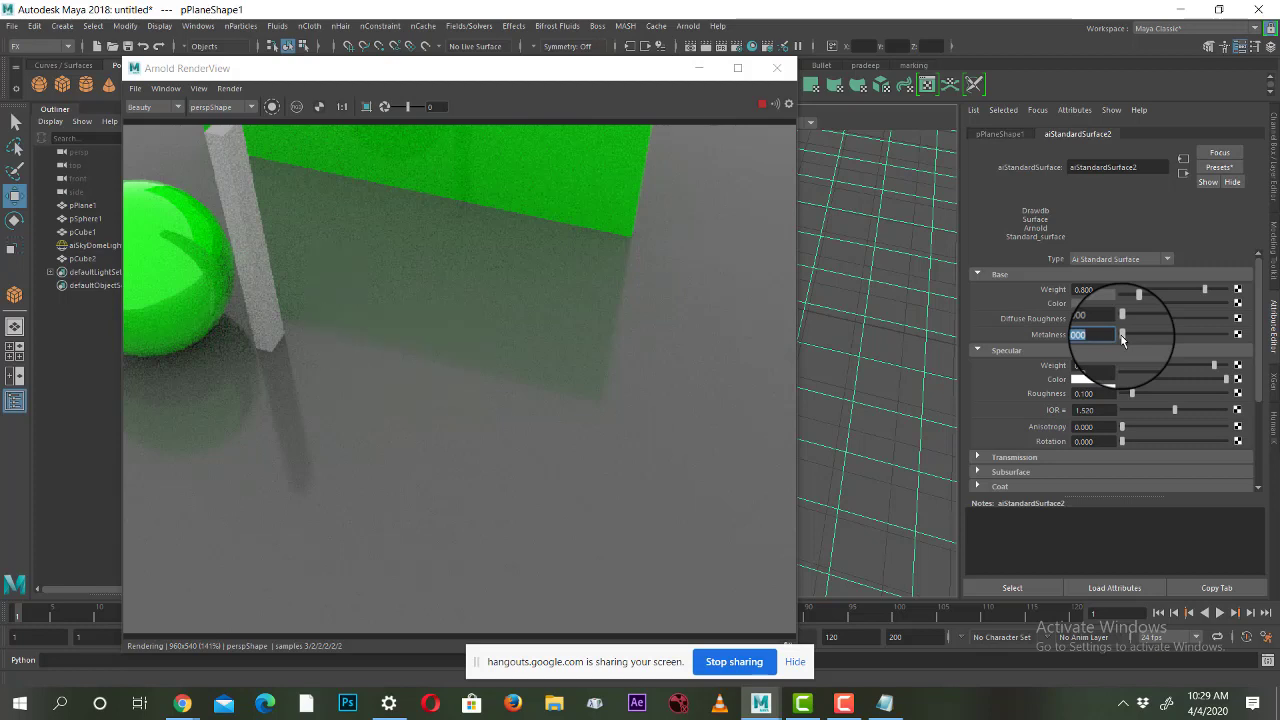
pyautogui.click(1085, 367)
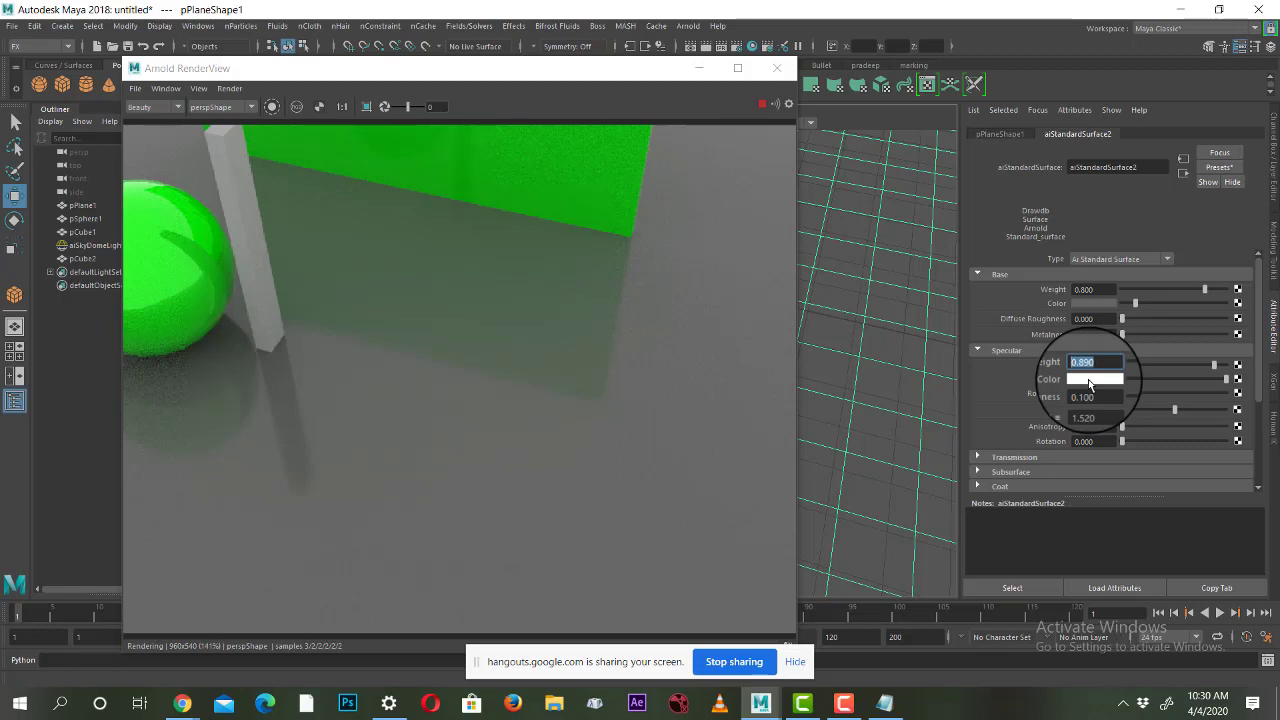
# Step: Move the render preview aside and draw a new polygon sphere, pSphere2, on the floor
pyautogui.moveTo(588, 80)
pyautogui.mouseDown()
pyautogui.moveTo(229, 85)
pyautogui.moveTo(112, 208)
pyautogui.mouseUp()
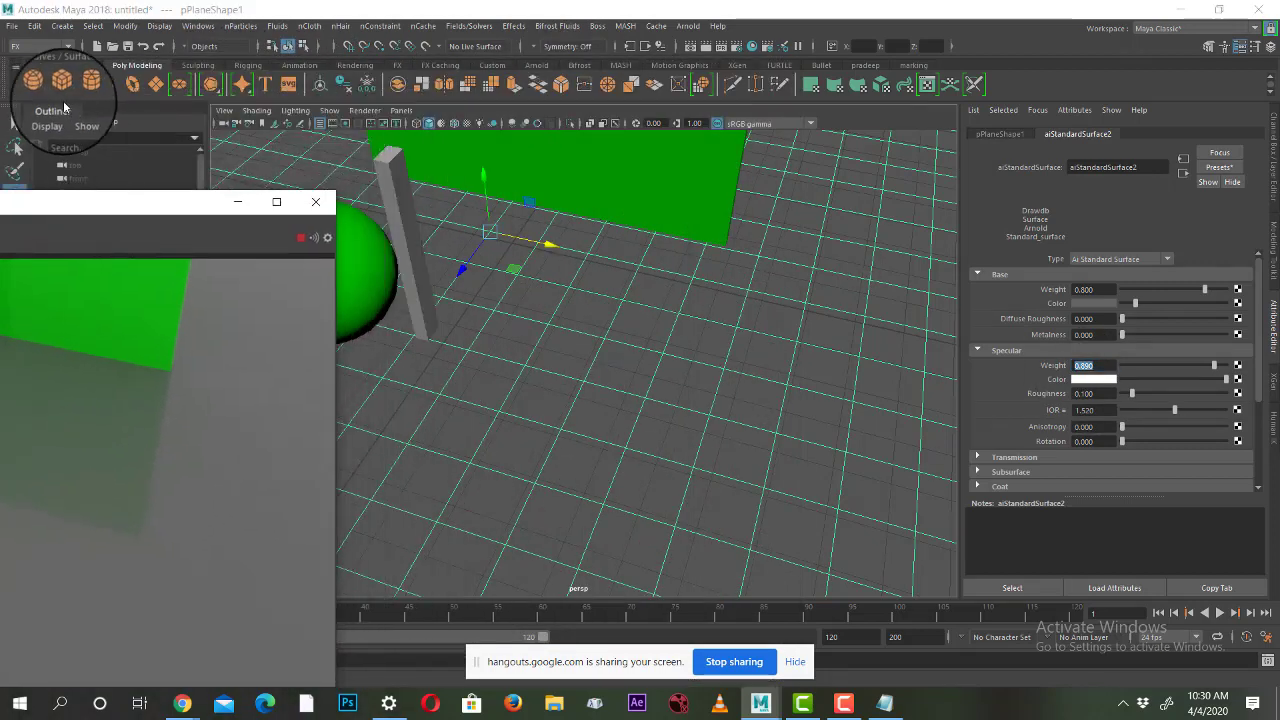
pyautogui.moveTo(623, 360); pyautogui.dragTo(632, 431)
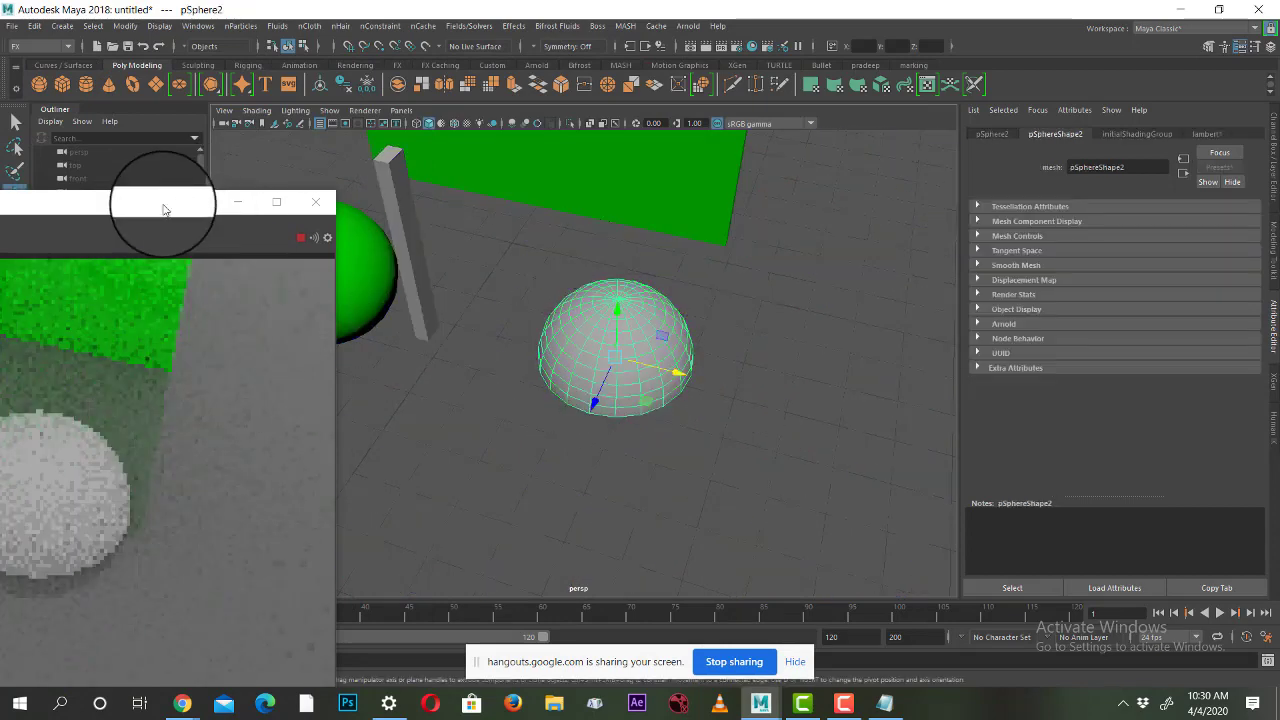
pyautogui.moveTo(157, 201); pyautogui.dragTo(309, 170)
# Step: Zoom in on the sphere and bring up its Assign New Material dialog
pyautogui.moveTo(706, 412)
pyautogui.keyDown('alt'); pyautogui.mouseDown()
pyautogui.moveTo(734, 394)
pyautogui.moveTo(766, 446)
pyautogui.moveTo(694, 409)
pyautogui.moveTo(733, 453)
pyautogui.moveTo(794, 420)
pyautogui.moveTo(771, 429)
pyautogui.mouseUp(); pyautogui.keyUp('alt')
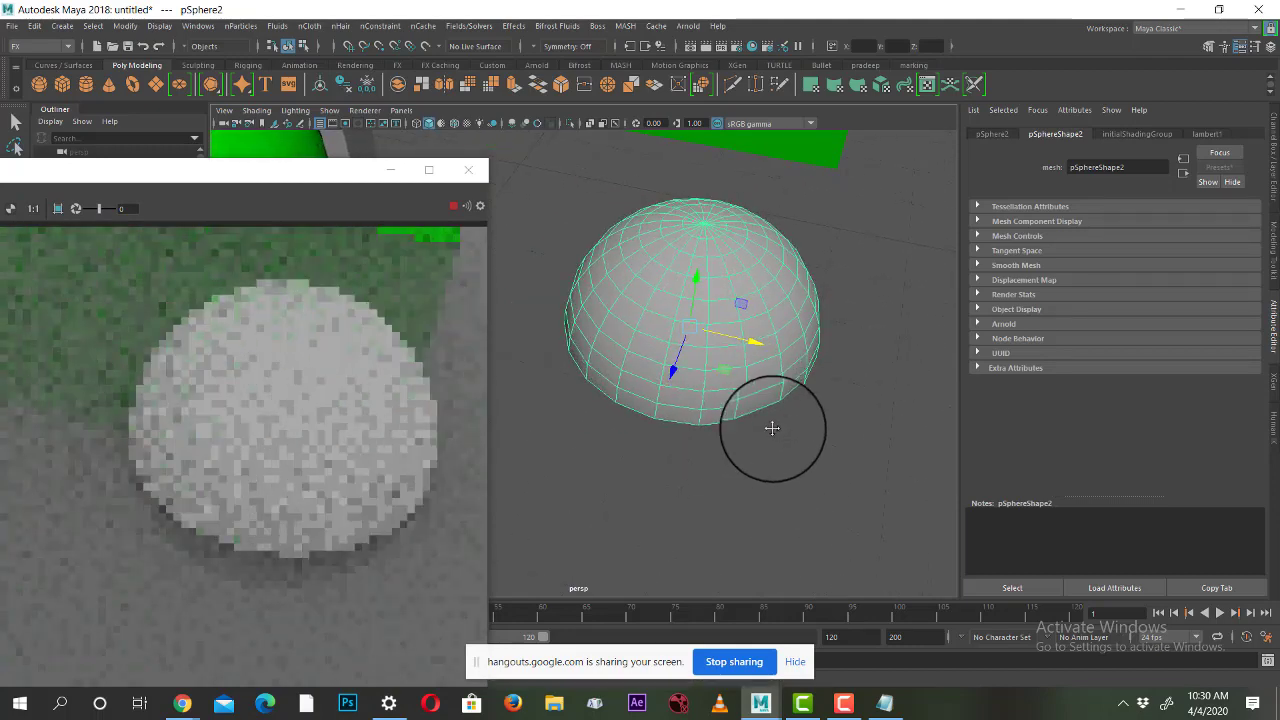
pyautogui.scroll(3, 674, 397)
pyautogui.scroll(2, 691, 392)
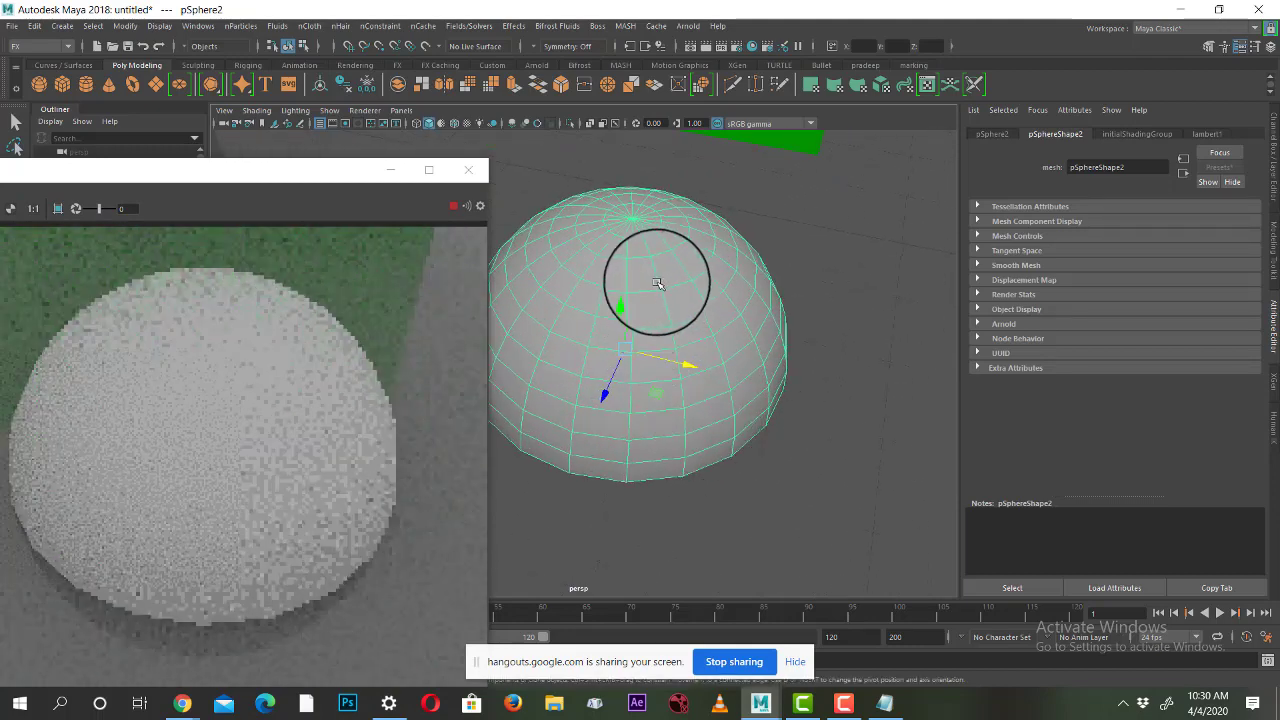
pyautogui.moveTo(654, 279)
pyautogui.mouseDown(button='right')
pyautogui.moveTo(687, 505)
pyautogui.moveTo(648, 620)
pyautogui.mouseUp(button='right')
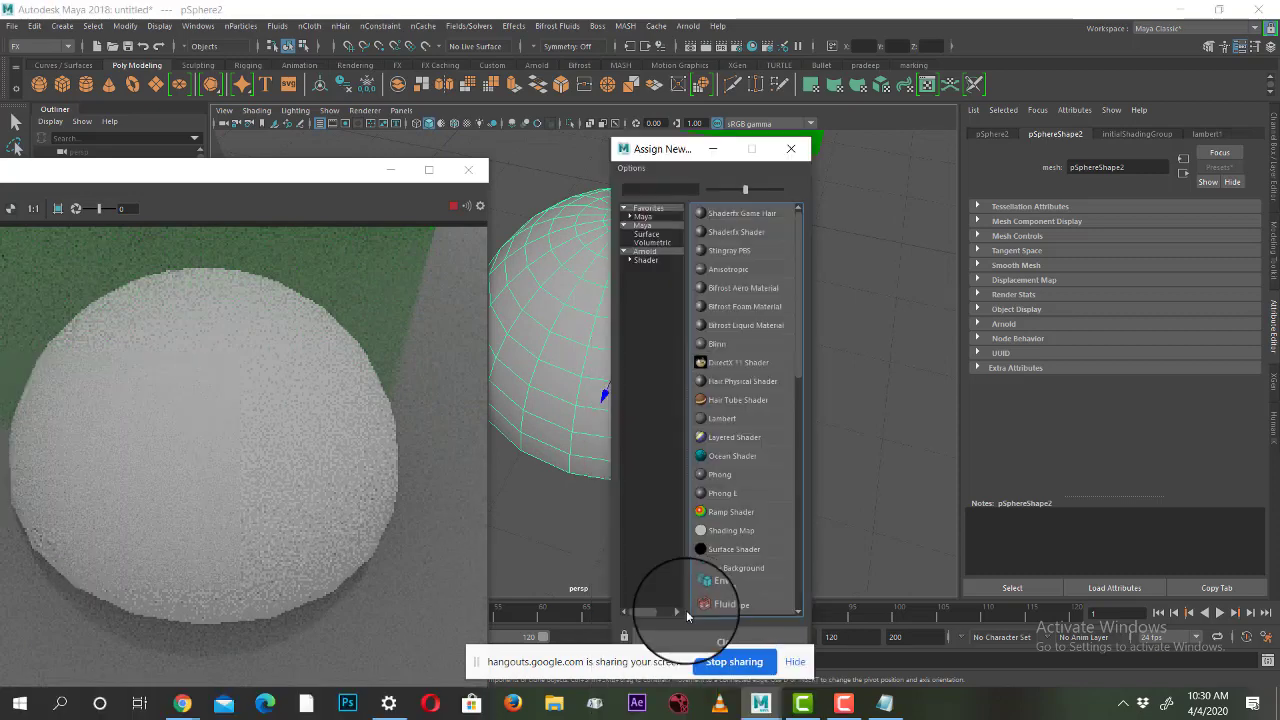
# Step: Give pSphere2 a new aiStandardSurface3 with grey base colour and specular roughness about 0.18
pyautogui.click(645, 252)
pyautogui.click(760, 334)
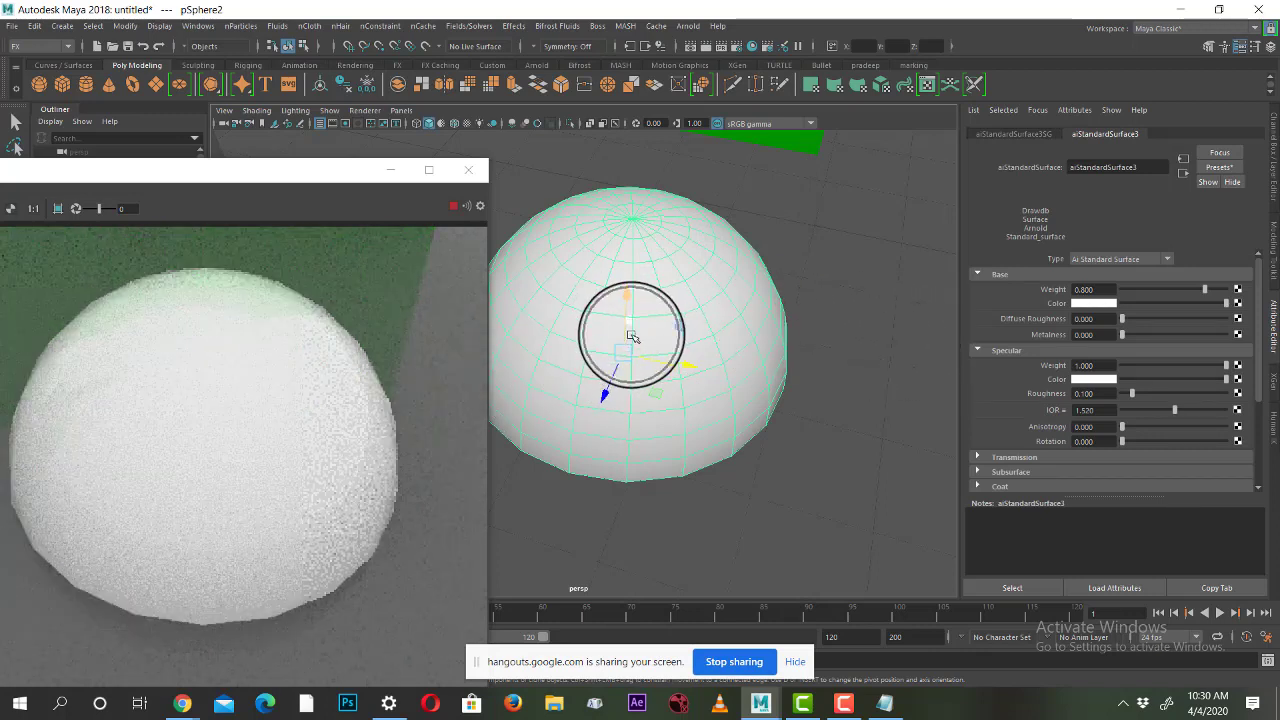
pyautogui.moveTo(1132, 393)
pyautogui.mouseDown()
pyautogui.moveTo(1191, 400)
pyautogui.moveTo(1148, 413)
pyautogui.mouseUp()
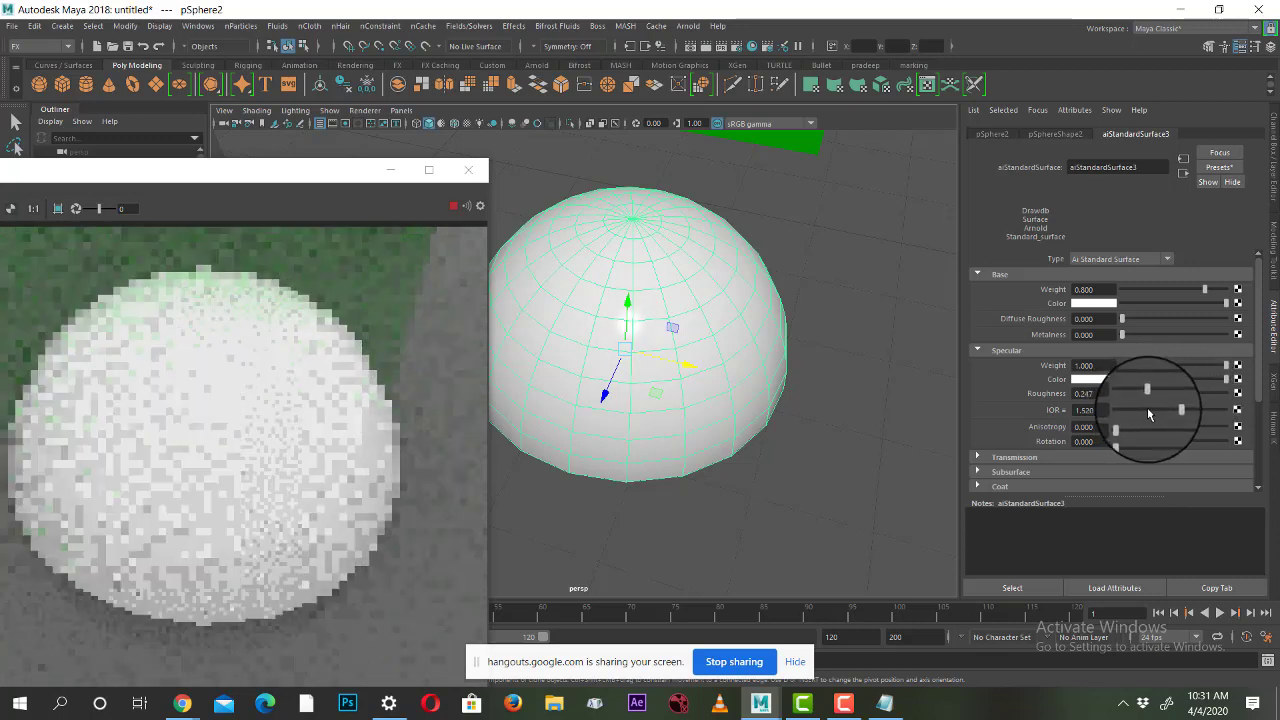
pyautogui.moveTo(1178, 305); pyautogui.dragTo(1157, 309)
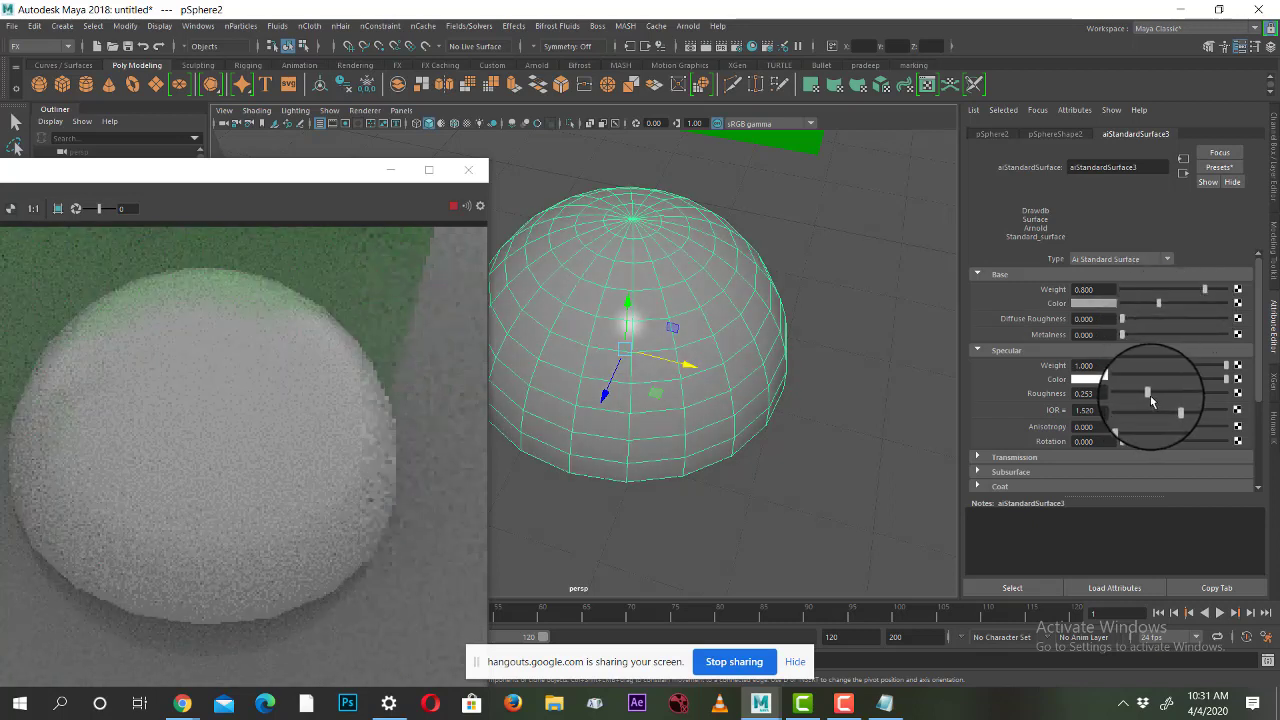
pyautogui.moveTo(1147, 393); pyautogui.dragTo(1141, 393)
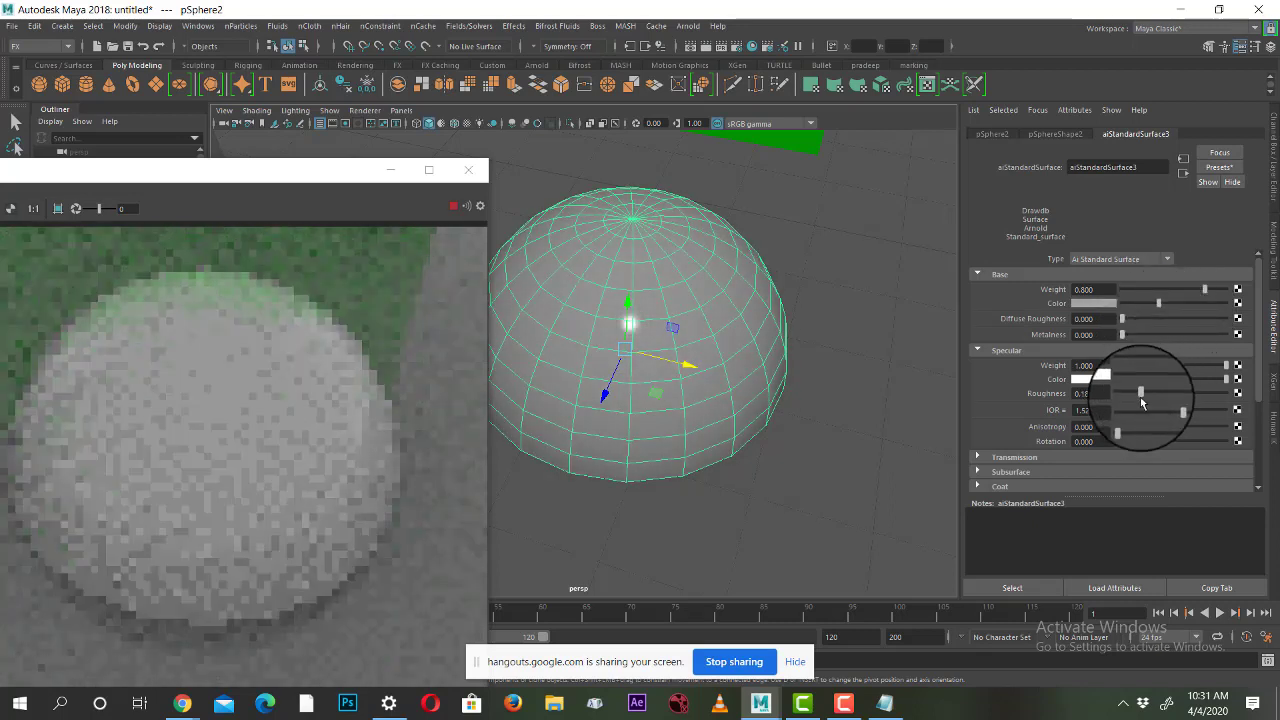
# Step: Draw a tall box slab wall, pCube3, beside the dome
pyautogui.click(47, 90)
pyautogui.moveTo(619, 347)
pyautogui.keyDown('alt'); pyautogui.mouseDown()
pyautogui.moveTo(729, 351)
pyautogui.moveTo(714, 357)
pyautogui.moveTo(711, 306)
pyautogui.mouseUp(); pyautogui.keyUp('alt')
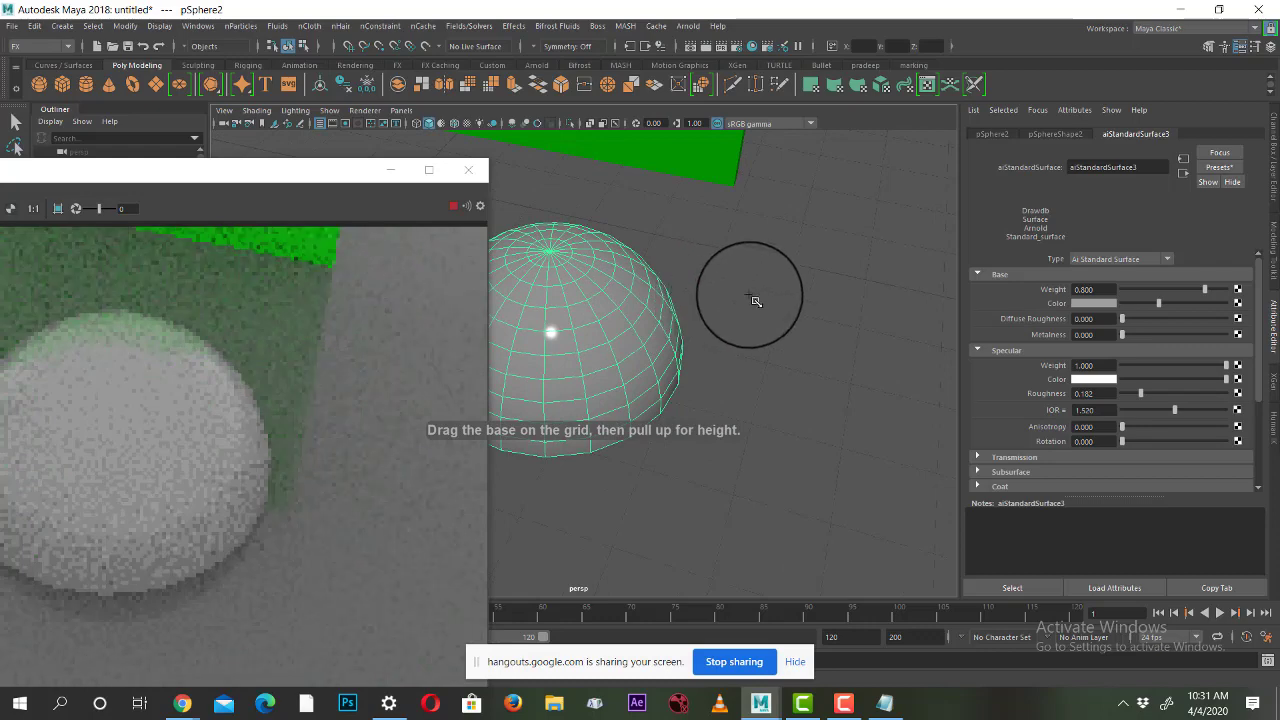
pyautogui.moveTo(696, 262)
pyautogui.mouseDown()
pyautogui.moveTo(918, 276)
pyautogui.moveTo(934, 313)
pyautogui.mouseUp()
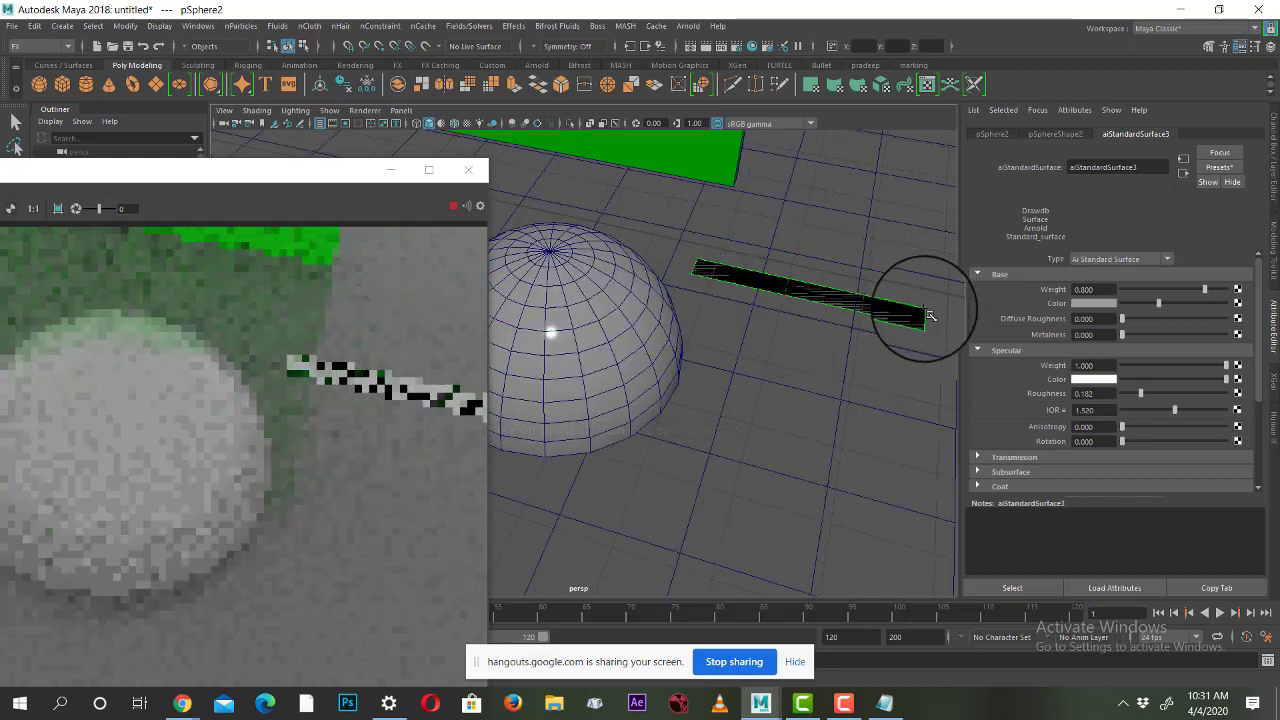
pyautogui.moveTo(851, 243); pyautogui.dragTo(851, 163)
pyautogui.moveTo(752, 379)
pyautogui.keyDown('alt'); pyautogui.mouseDown()
pyautogui.moveTo(777, 431)
pyautogui.moveTo(751, 449)
pyautogui.moveTo(766, 437)
pyautogui.moveTo(768, 469)
pyautogui.moveTo(714, 497)
pyautogui.moveTo(760, 483)
pyautogui.moveTo(737, 486)
pyautogui.moveTo(743, 443)
pyautogui.moveTo(829, 451)
pyautogui.moveTo(809, 457)
pyautogui.mouseUp(); pyautogui.keyUp('alt')
# Step: Assign the dome's aiStandardSurface3 material to the pCube3 slab wall
pyautogui.click(536, 353)
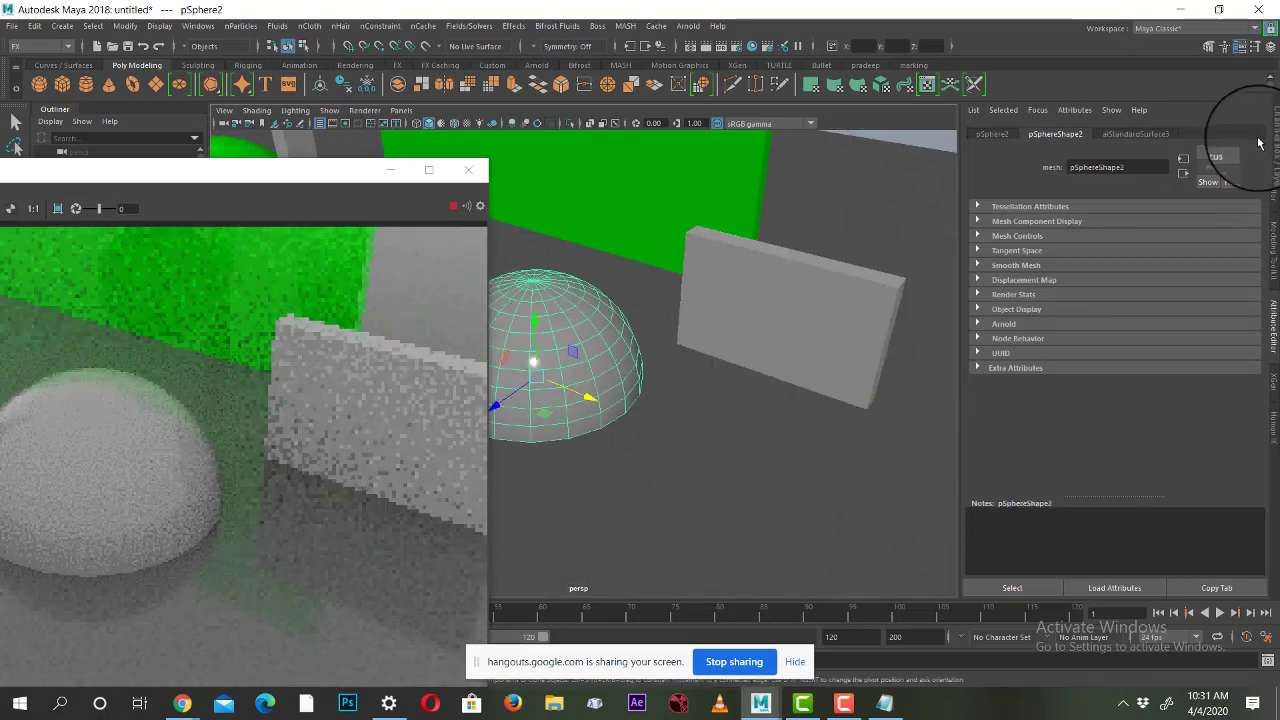
pyautogui.click(1156, 135)
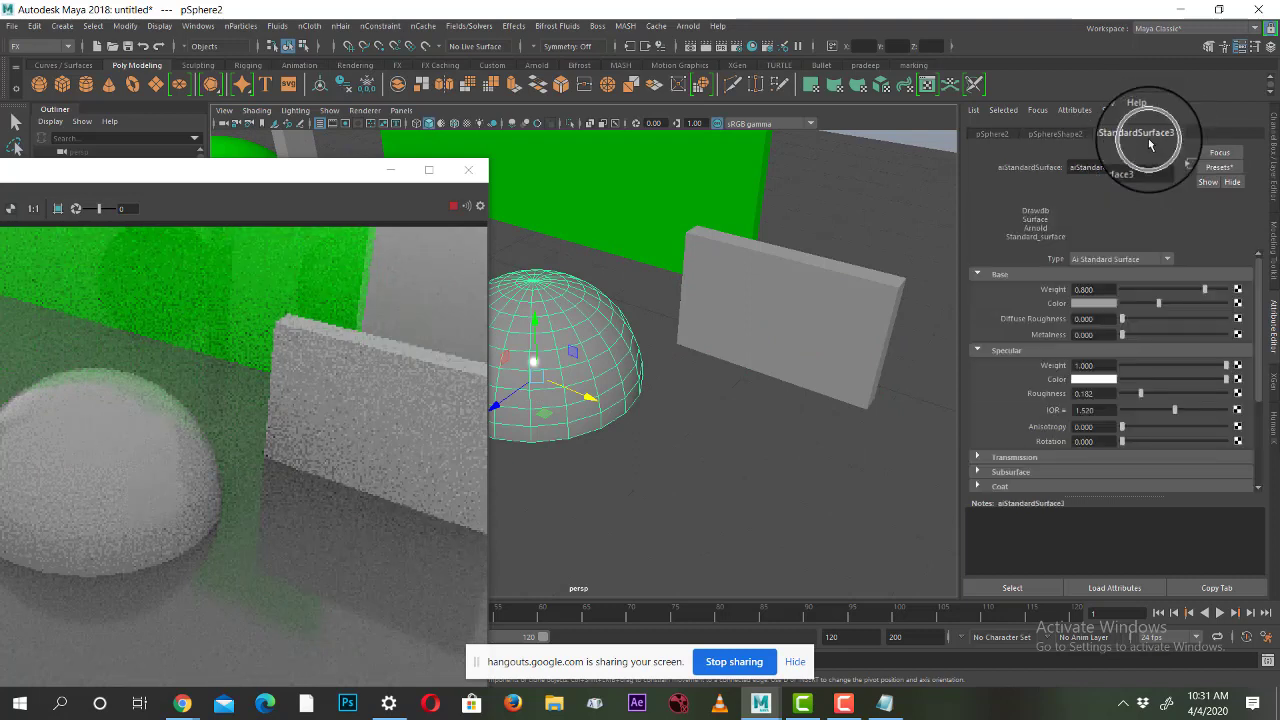
pyautogui.doubleClick(1140, 168)
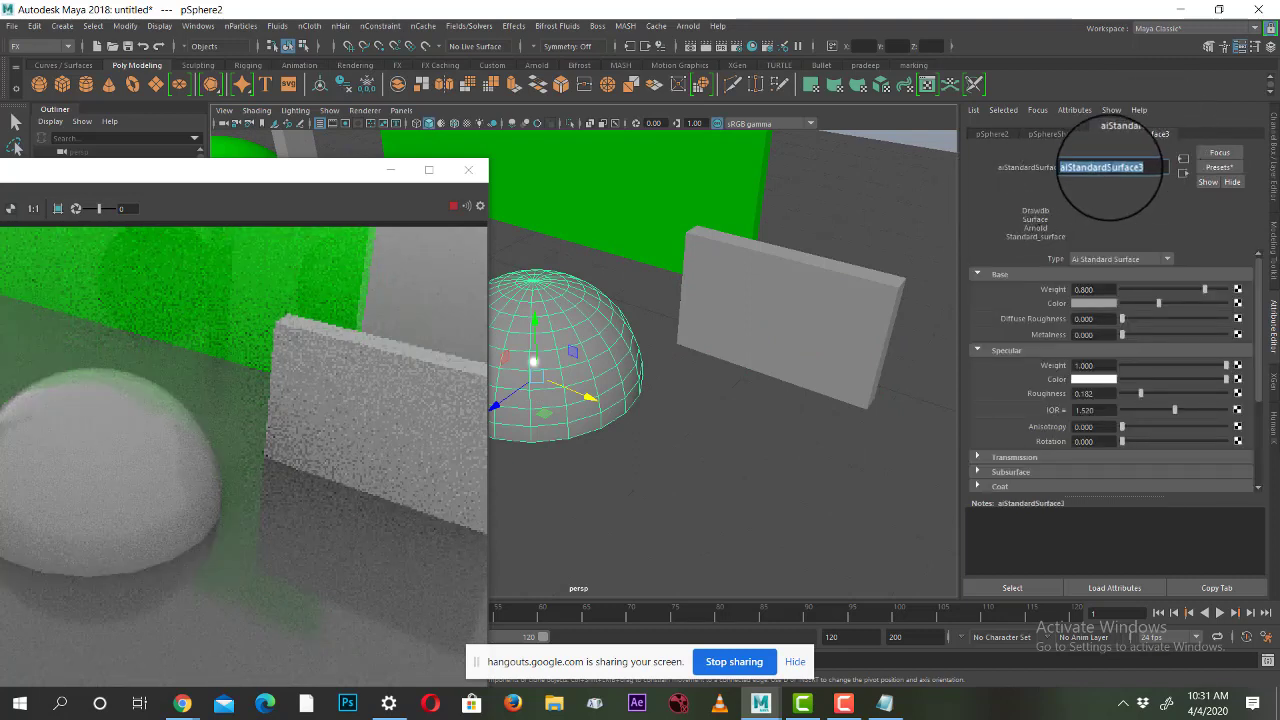
pyautogui.click(809, 308)
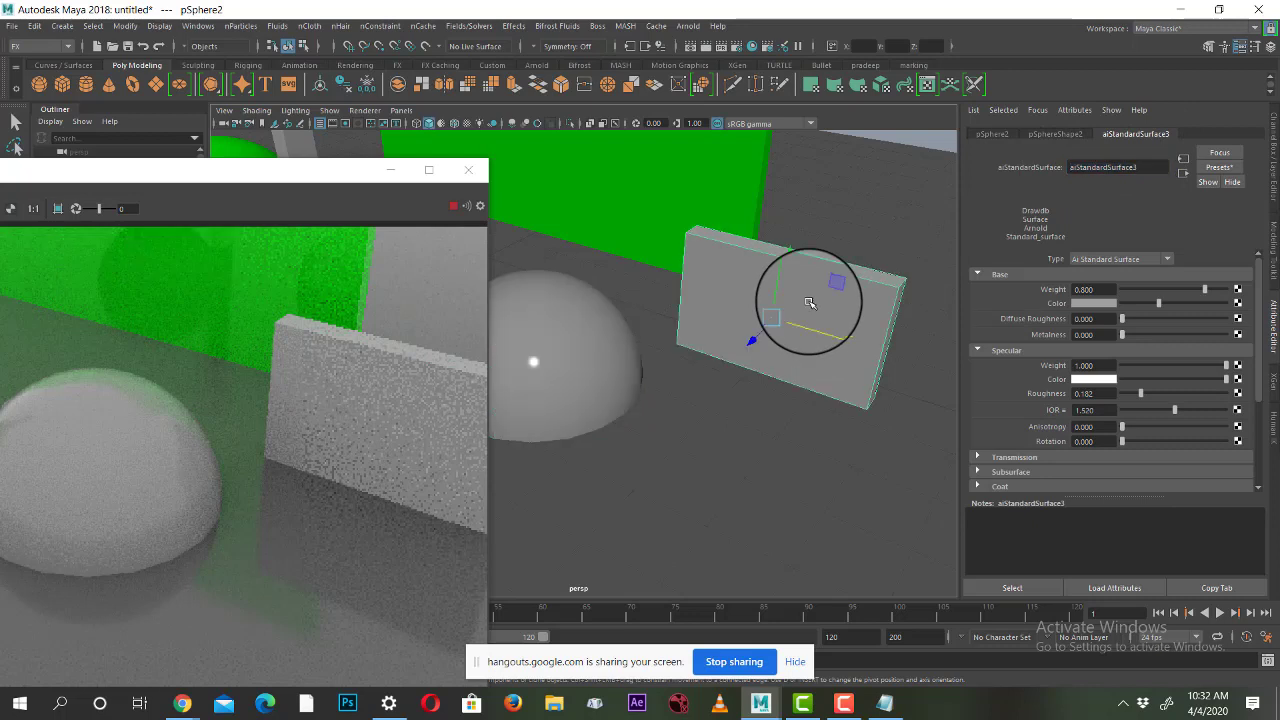
pyautogui.moveTo(809, 303)
pyautogui.mouseDown(button='right')
pyautogui.moveTo(808, 645)
pyautogui.moveTo(955, 661)
pyautogui.moveTo(946, 676)
pyautogui.mouseUp(button='right')
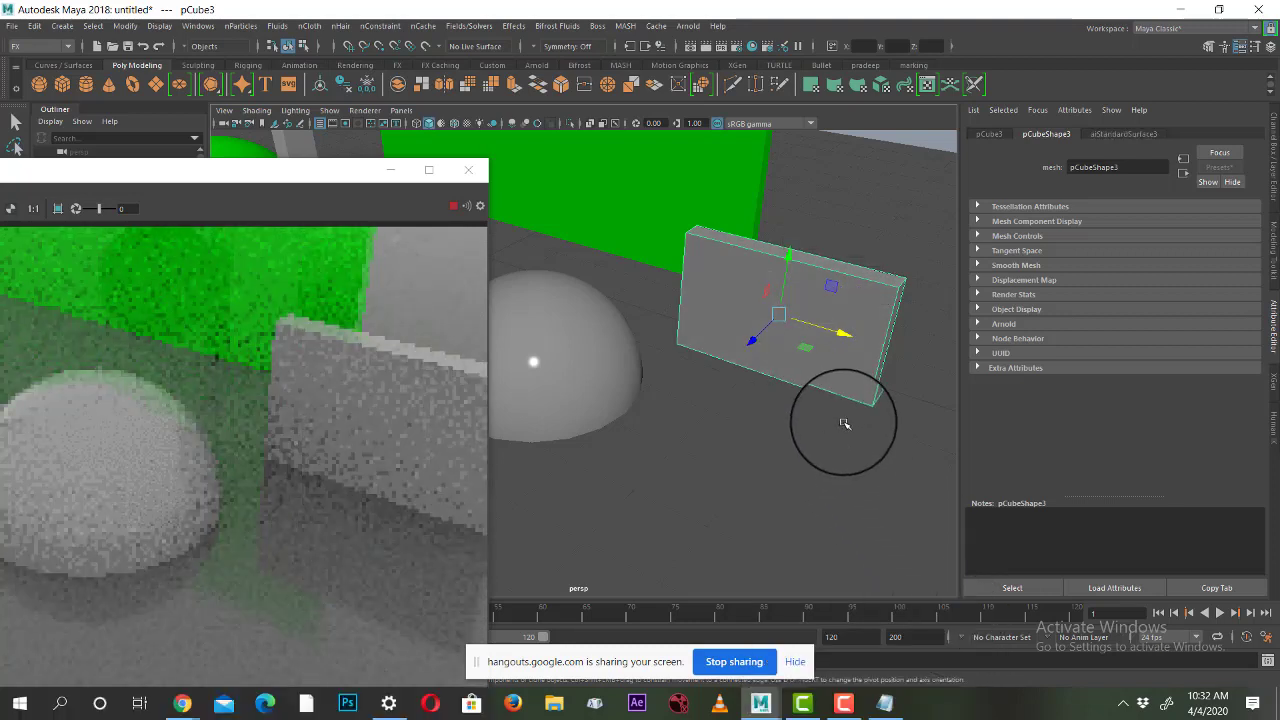
pyautogui.moveTo(845, 424)
pyautogui.keyDown('alt'); pyautogui.mouseDown()
pyautogui.moveTo(717, 400)
pyautogui.moveTo(760, 389)
pyautogui.moveTo(740, 376)
pyautogui.mouseUp(); pyautogui.keyUp('alt')
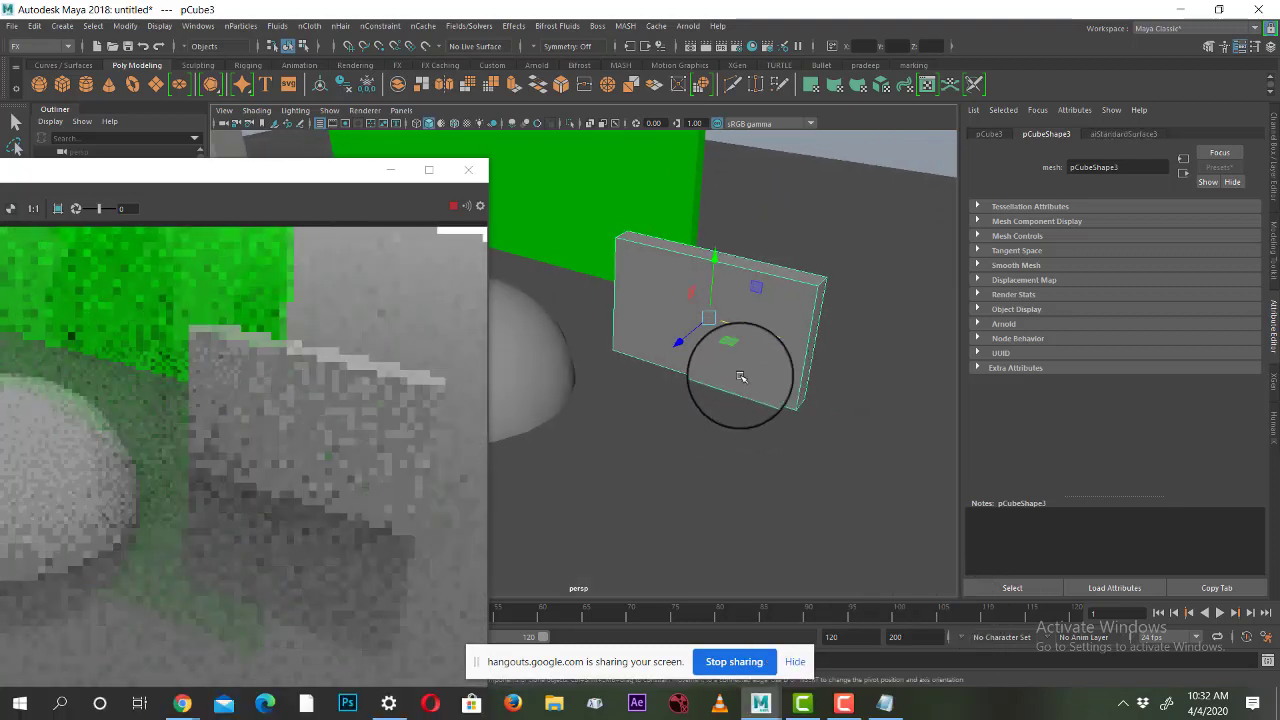
# Step: Hide the render preview, zoom in on the slab wall and switch it to edge selection
pyautogui.click(390, 171)
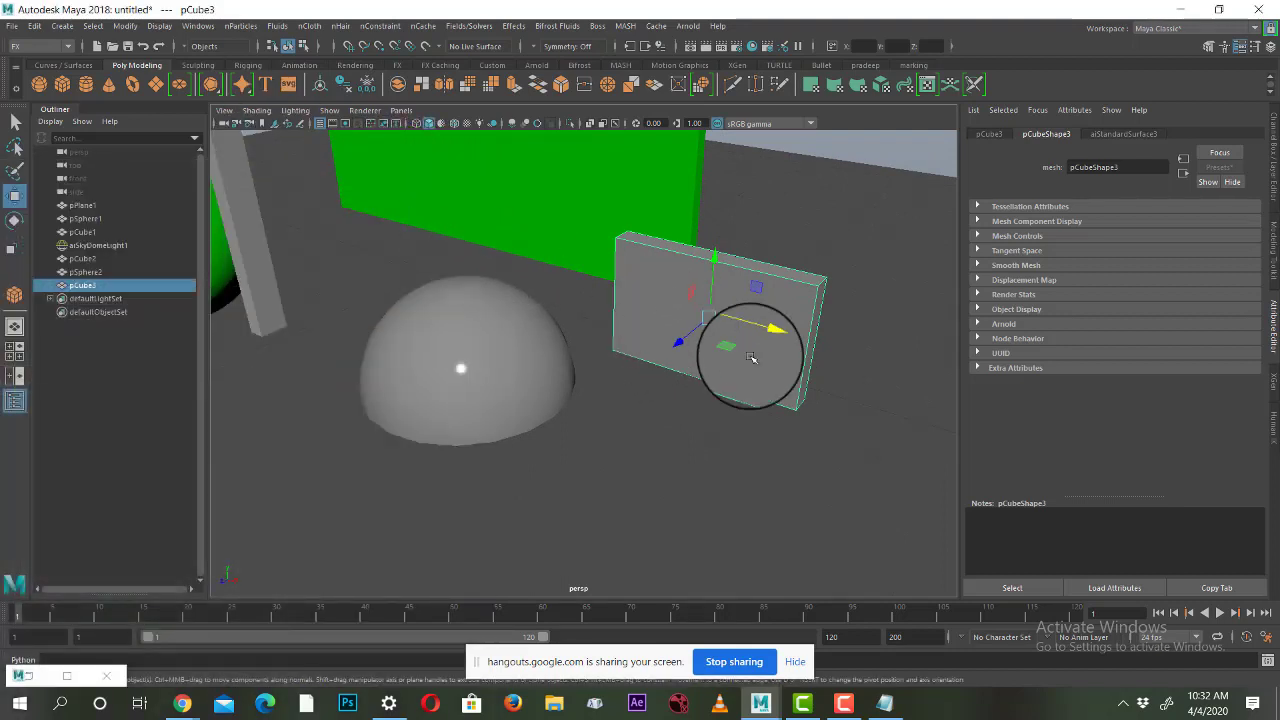
pyautogui.moveTo(751, 358)
pyautogui.keyDown('alt'); pyautogui.mouseDown()
pyautogui.moveTo(849, 423)
pyautogui.moveTo(807, 359)
pyautogui.mouseUp(); pyautogui.keyUp('alt')
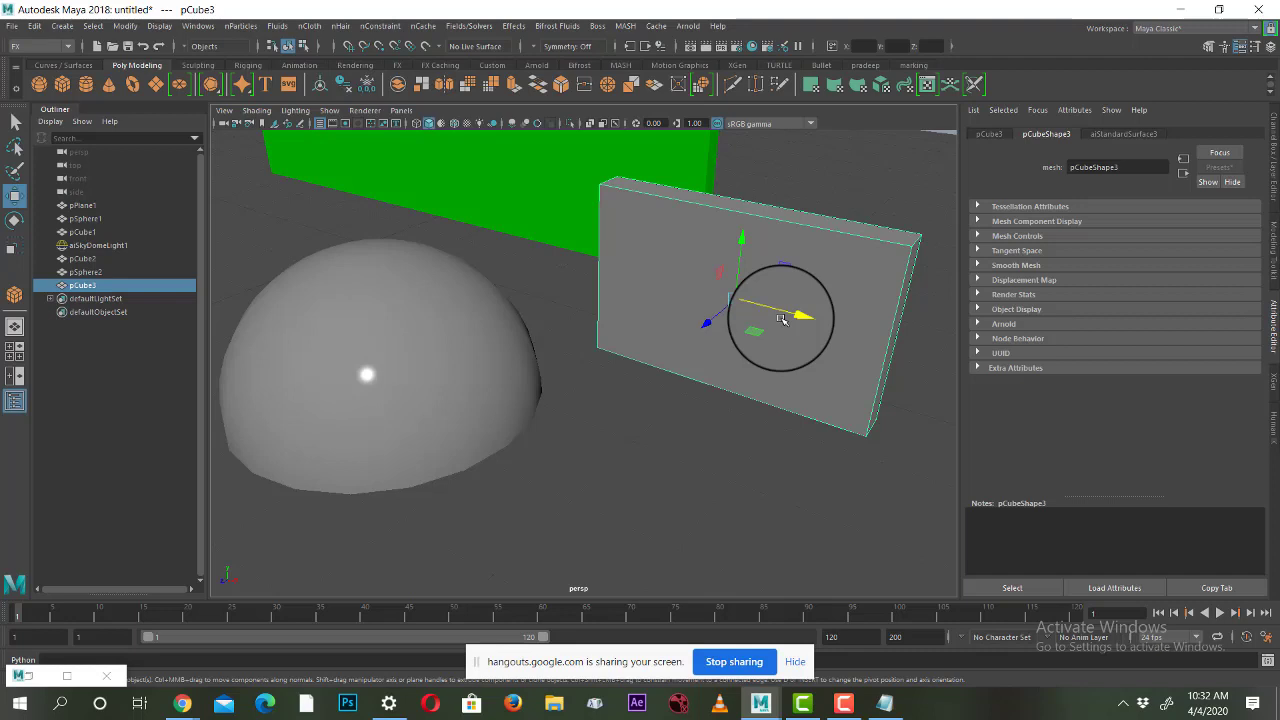
pyautogui.click(366, 343)
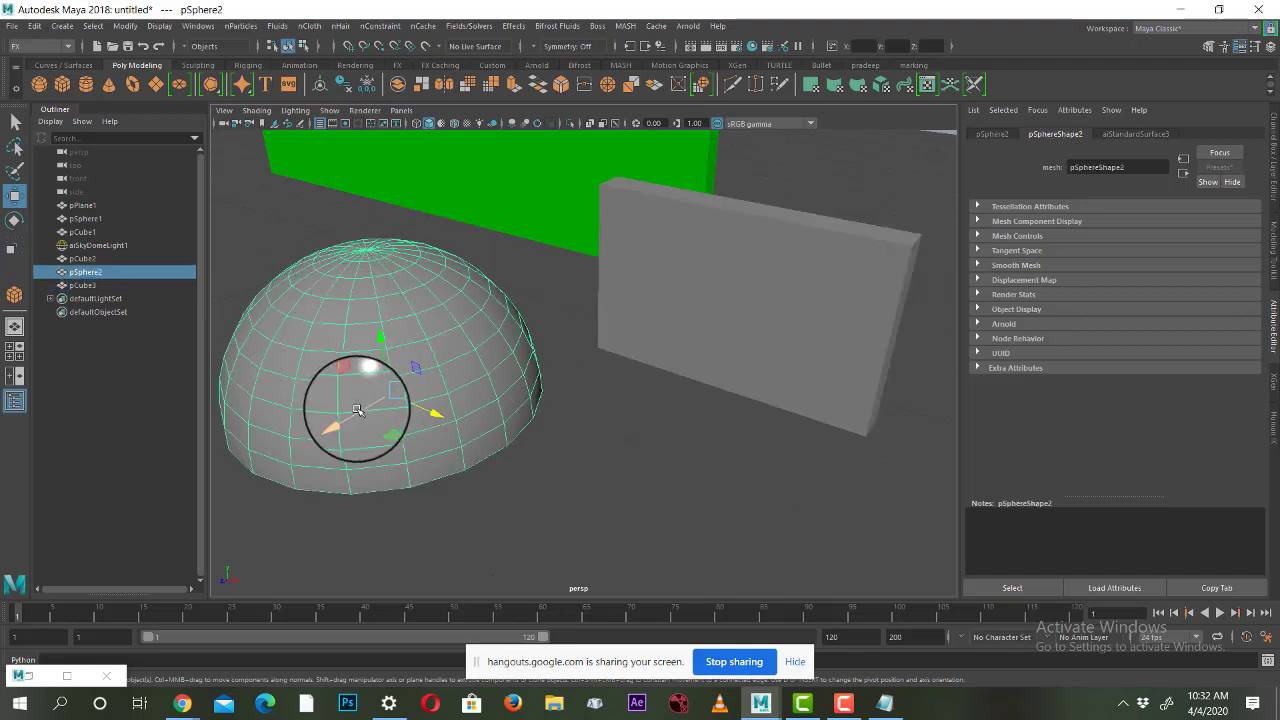
pyautogui.click(752, 327)
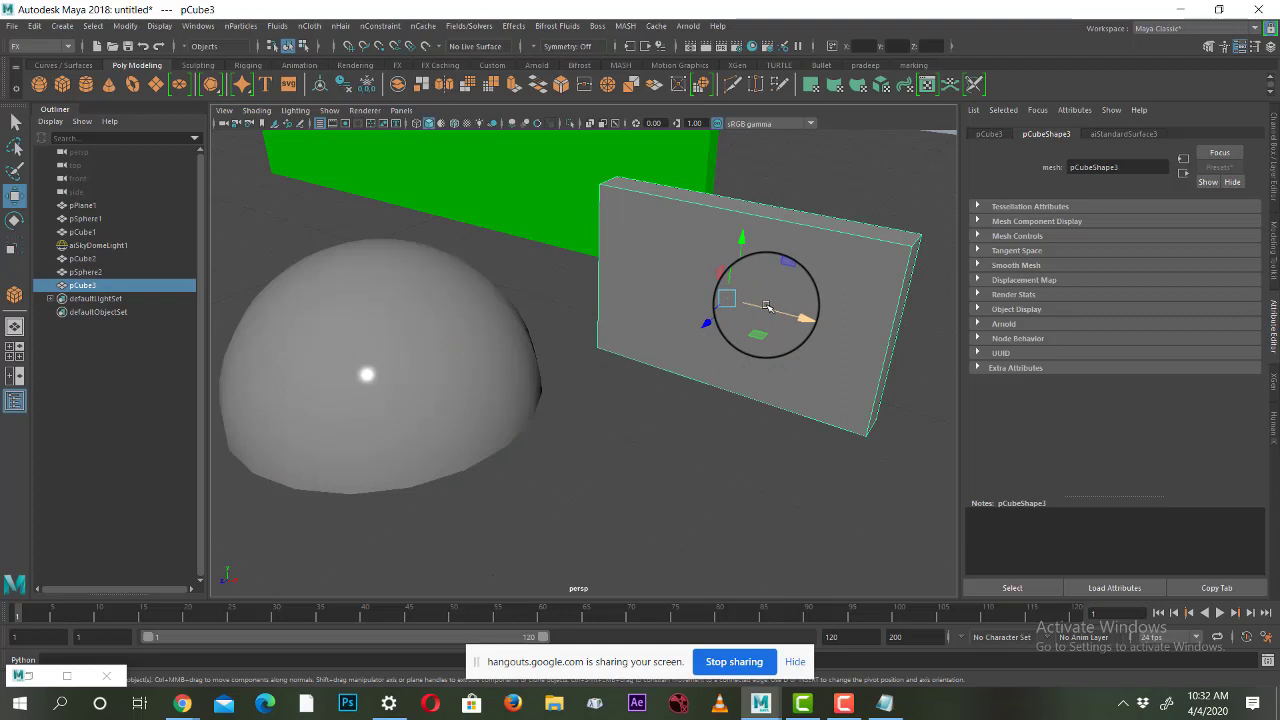
pyautogui.scroll(2, 709, 363)
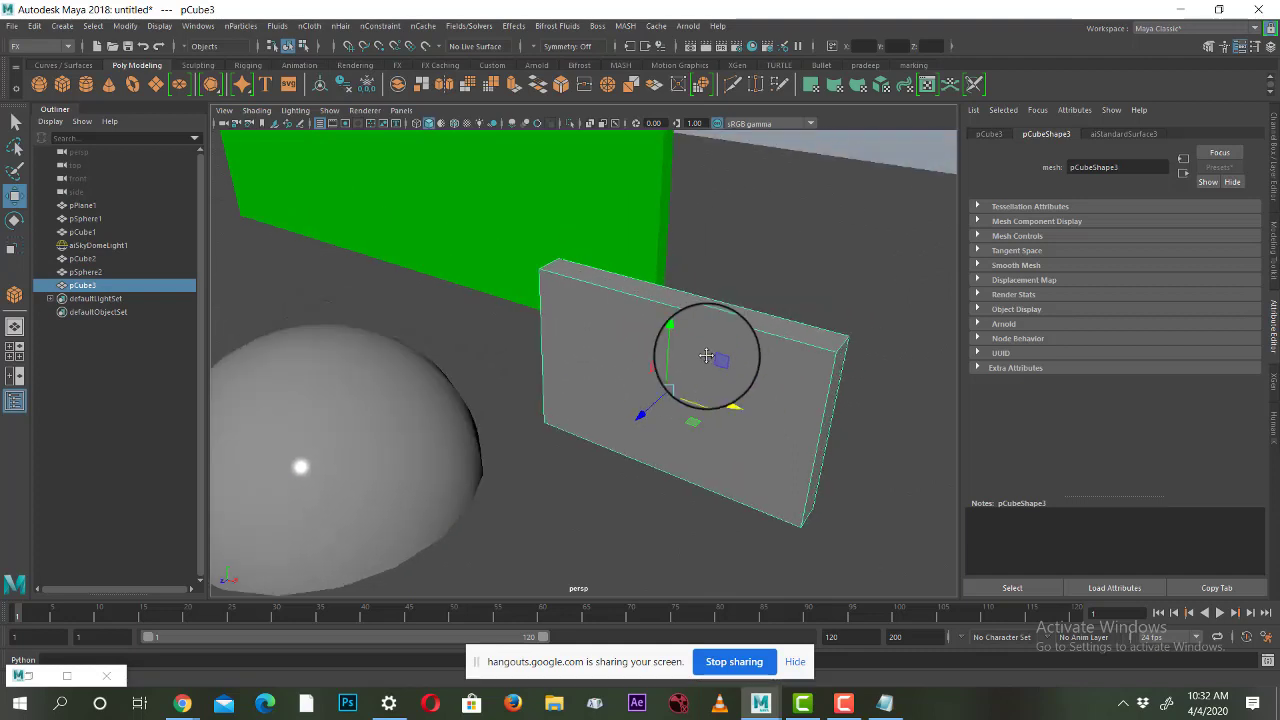
pyautogui.scroll(2, 734, 407)
pyautogui.moveTo(720, 330); pyautogui.dragTo(714, 250, button='right')
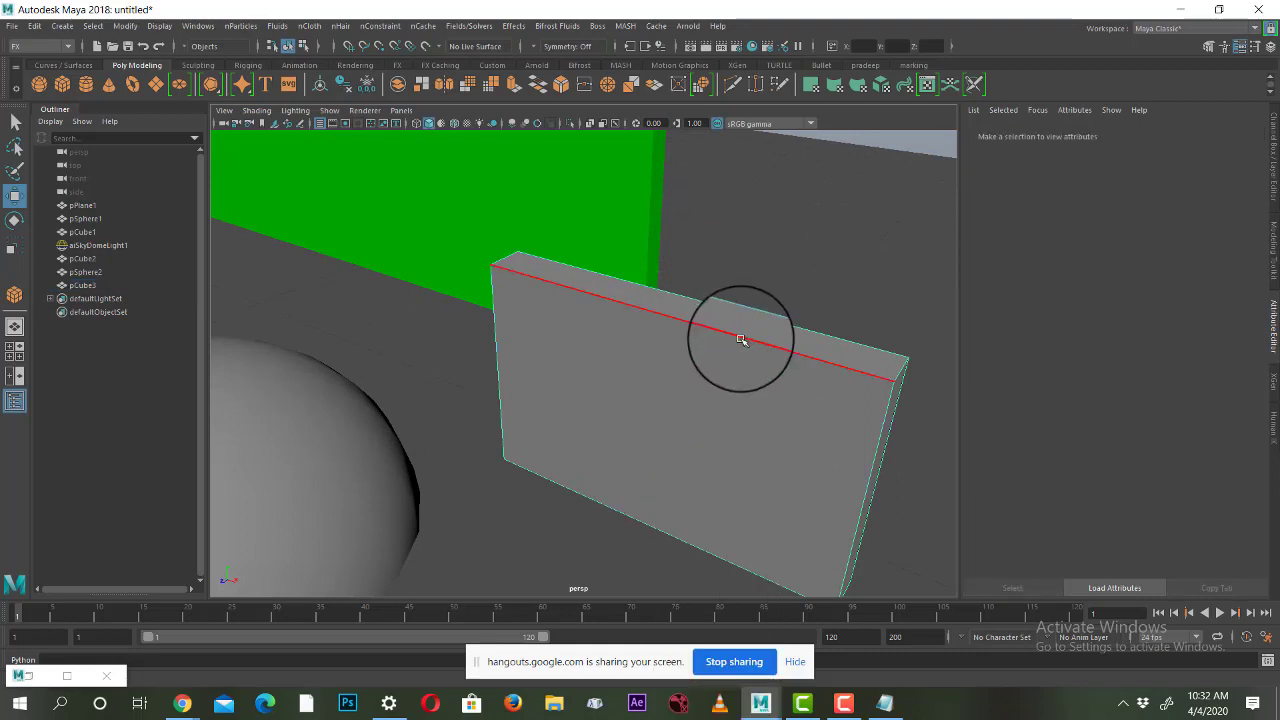
# Step: Bevel pCube3's top edge with width 0.911 and 7 segments
pyautogui.click(743, 335)
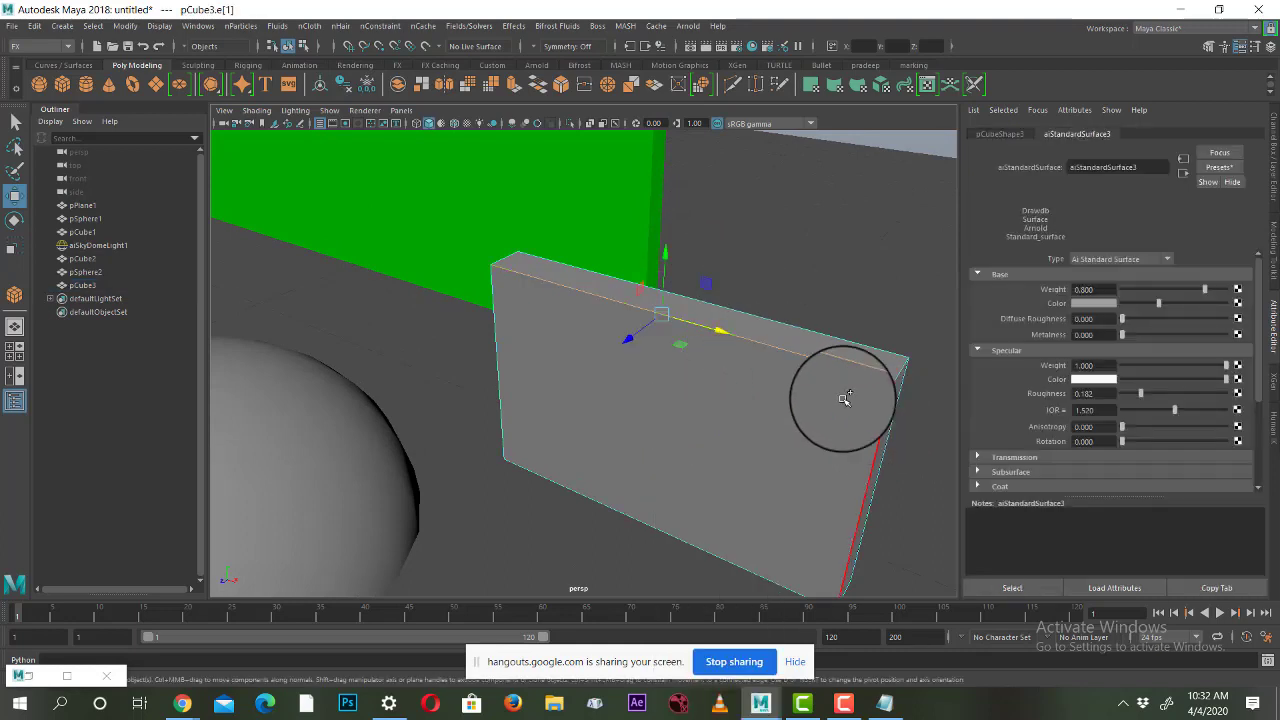
pyautogui.moveTo(731, 330)
pyautogui.keyDown('shift'); pyautogui.mouseDown(button='right')
pyautogui.moveTo(862, 332)
pyautogui.moveTo(835, 331)
pyautogui.mouseUp(button='right'); pyautogui.keyUp('shift')
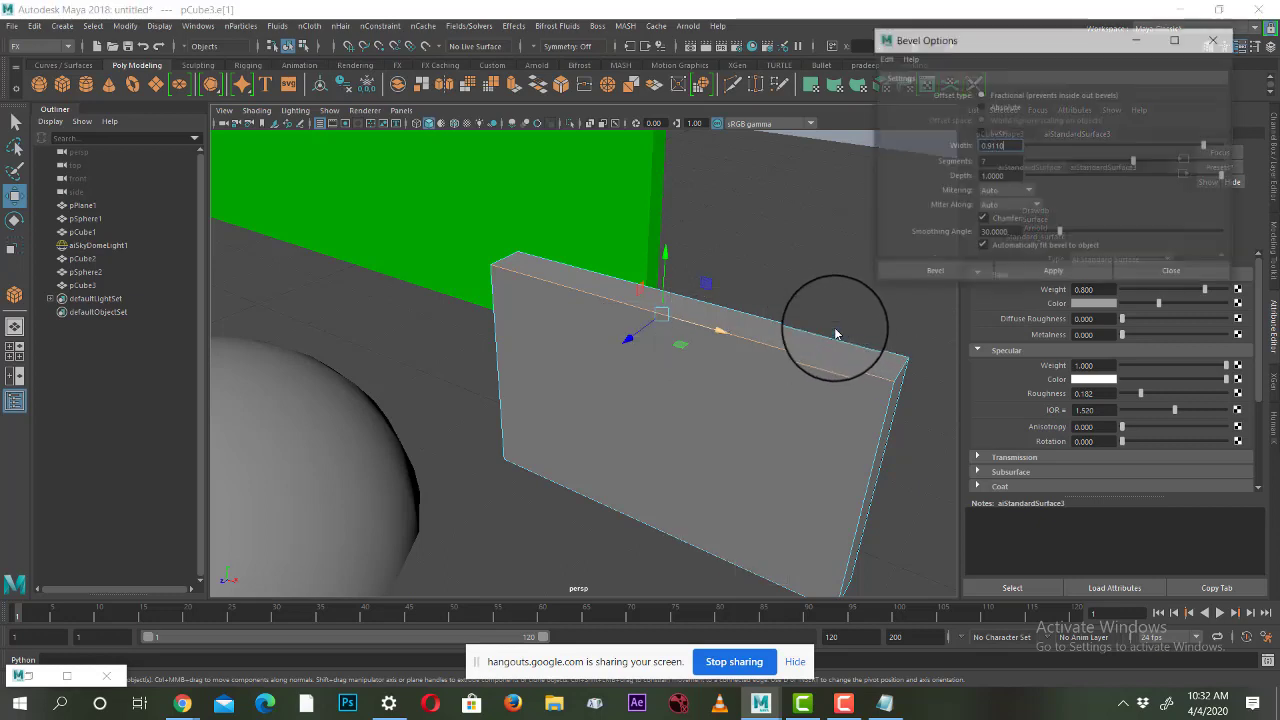
pyautogui.click(1054, 273)
pyautogui.click(1124, 276)
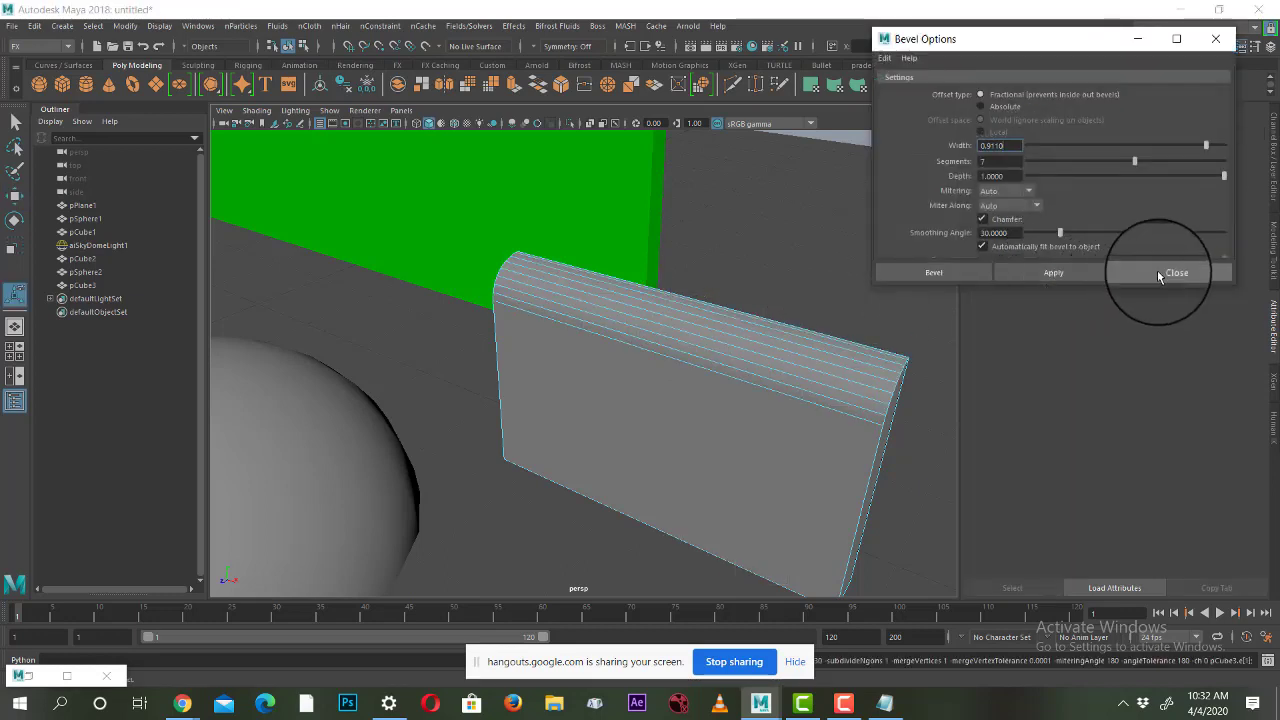
pyautogui.click(905, 140)
pyautogui.keyDown('alt'); pyautogui.moveTo(811, 442); pyautogui.dragTo(740, 461); pyautogui.keyUp('alt')
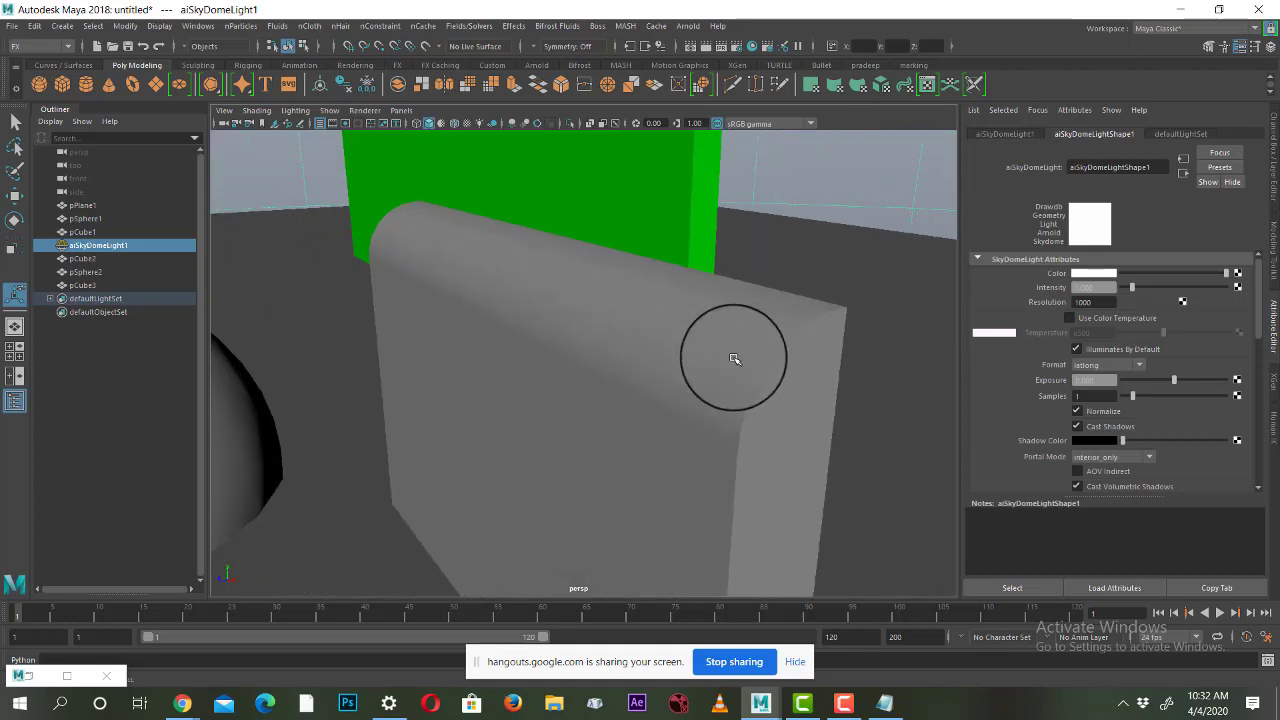
# Step: Frame a close-up near the hemisphere and re-render it in the Arnold RenderView
pyautogui.keyDown('alt'); pyautogui.moveTo(740, 365); pyautogui.dragTo(853, 385); pyautogui.keyUp('alt')
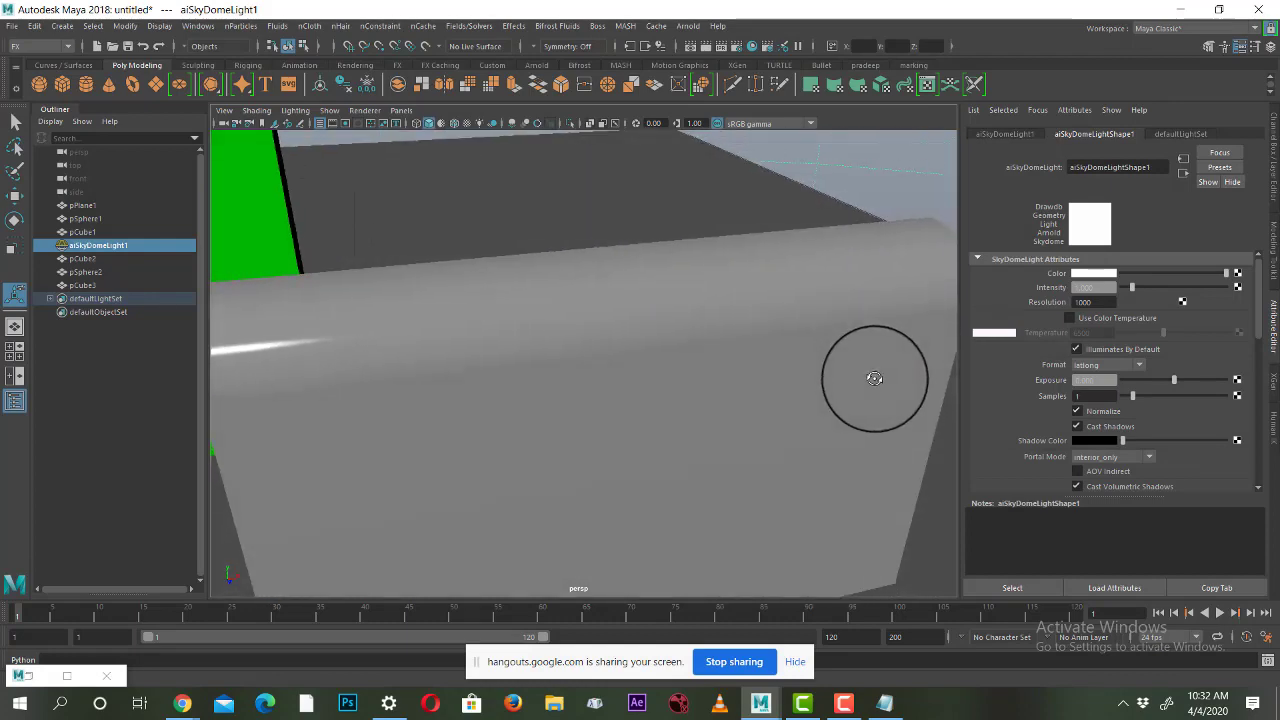
pyautogui.keyDown('alt'); pyautogui.moveTo(853, 385); pyautogui.dragTo(849, 380); pyautogui.keyUp('alt')
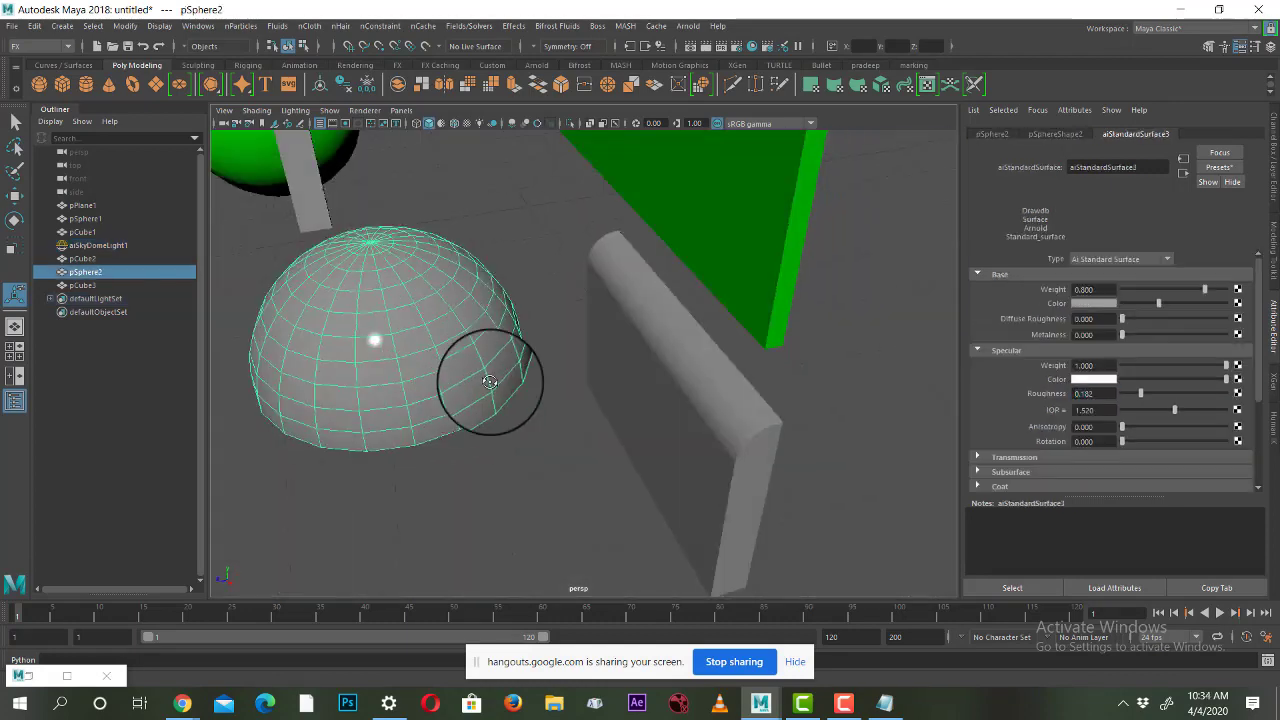
pyautogui.moveTo(490, 381)
pyautogui.keyDown('alt'); pyautogui.mouseDown()
pyautogui.moveTo(703, 166)
pyautogui.moveTo(666, 289)
pyautogui.moveTo(728, 330)
pyautogui.moveTo(594, 291)
pyautogui.moveTo(700, 443)
pyautogui.moveTo(657, 363)
pyautogui.moveTo(703, 362)
pyautogui.moveTo(720, 414)
pyautogui.mouseUp(); pyautogui.keyUp('alt')
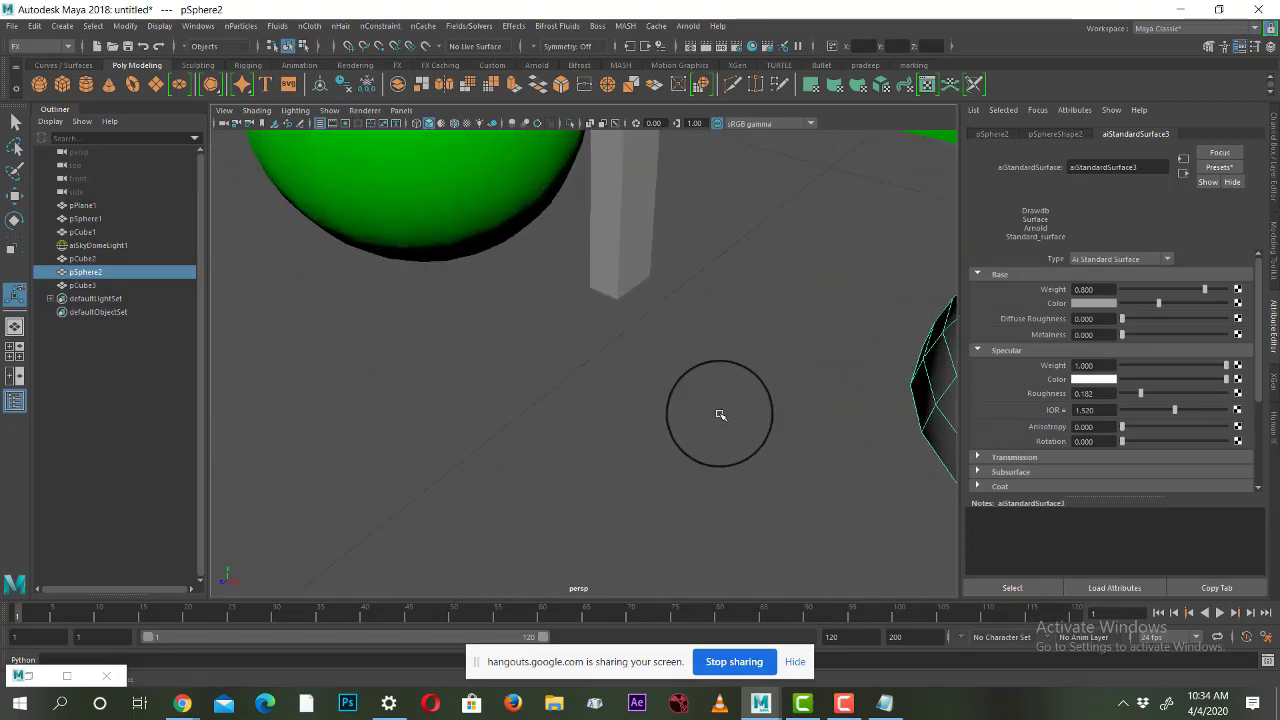
pyautogui.click(43, 674)
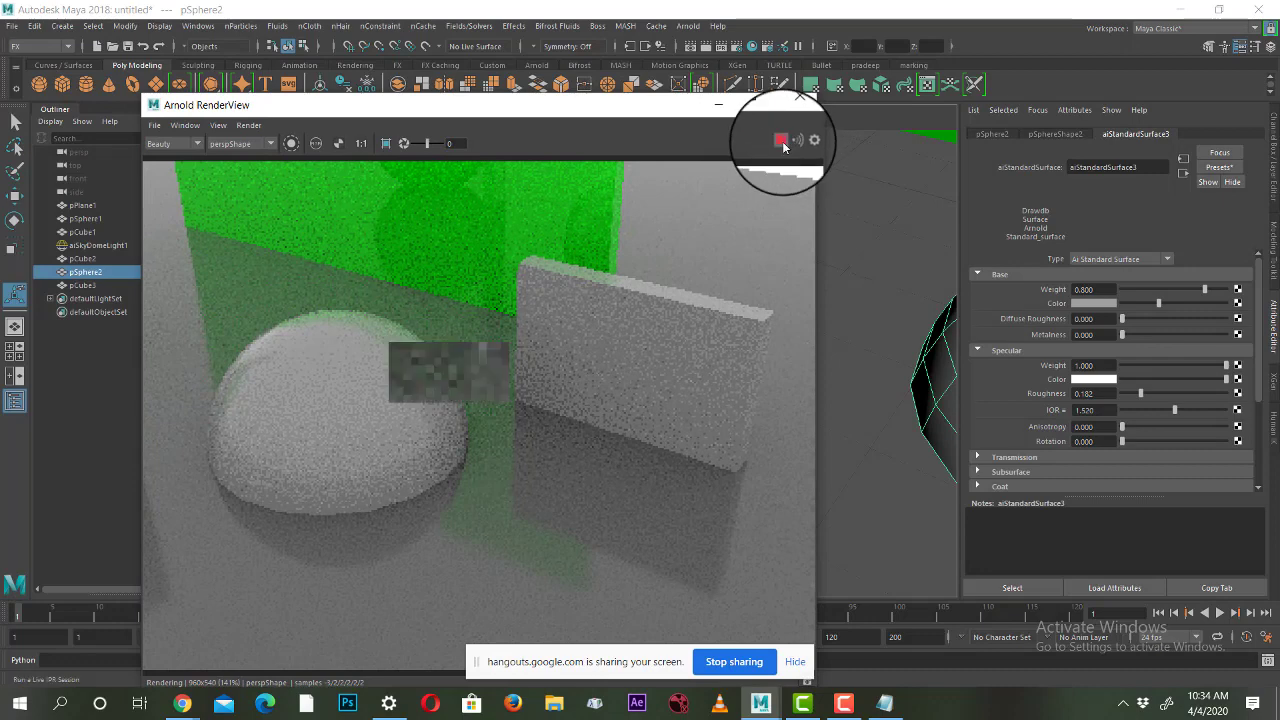
pyautogui.click(782, 141)
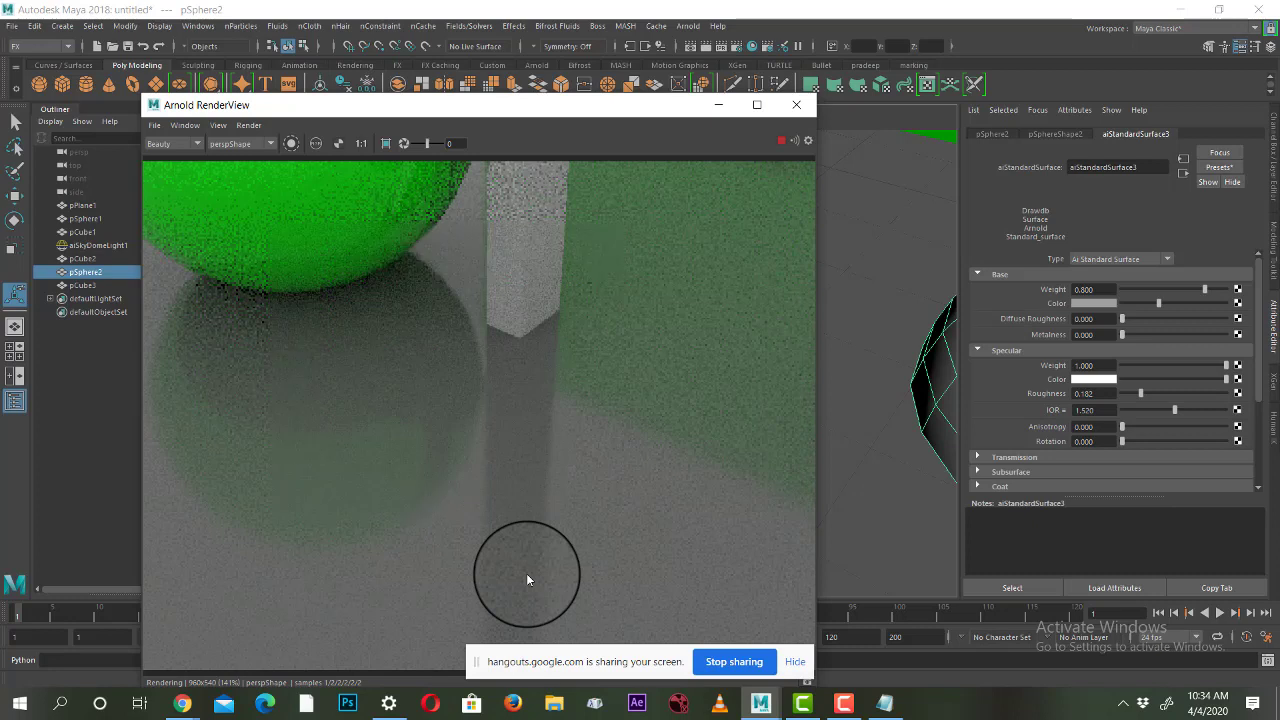
# Step: Set aiStandardSurface3 Specular Roughness to 0 and select the floor plane
pyautogui.click(1142, 393)
pyautogui.moveTo(1134, 396); pyautogui.dragTo(1105, 398)
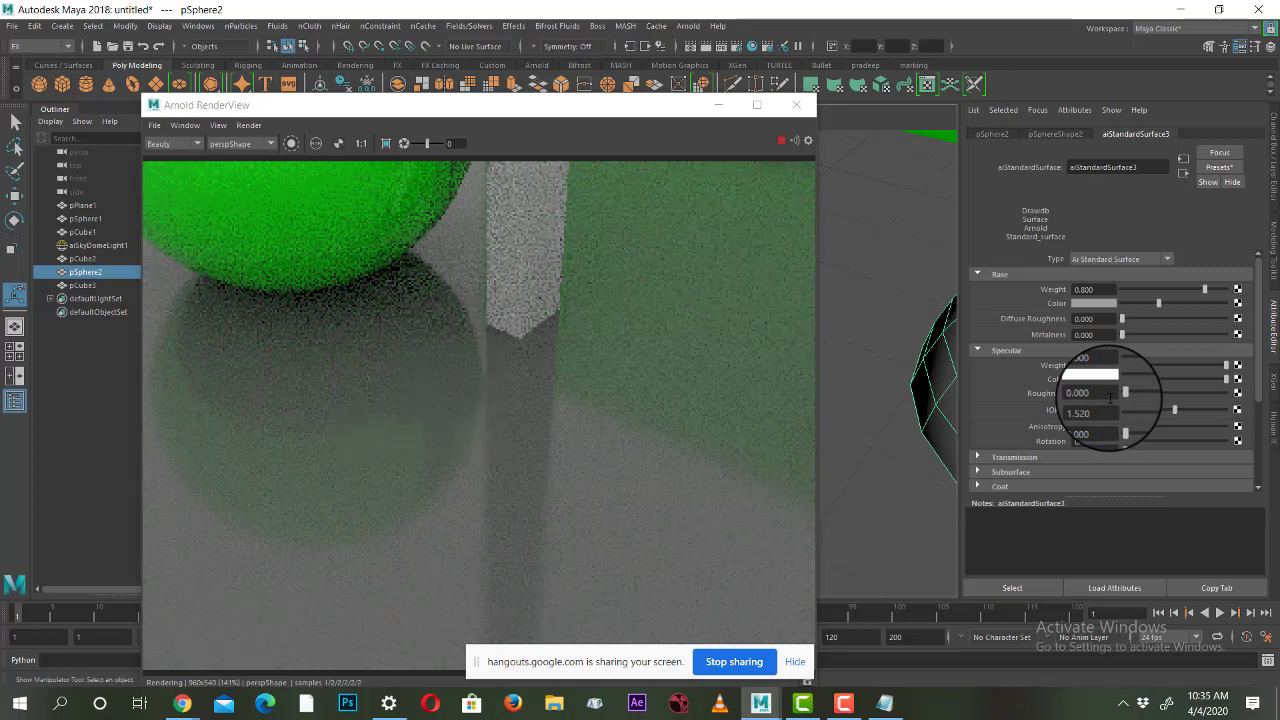
pyautogui.click(837, 300)
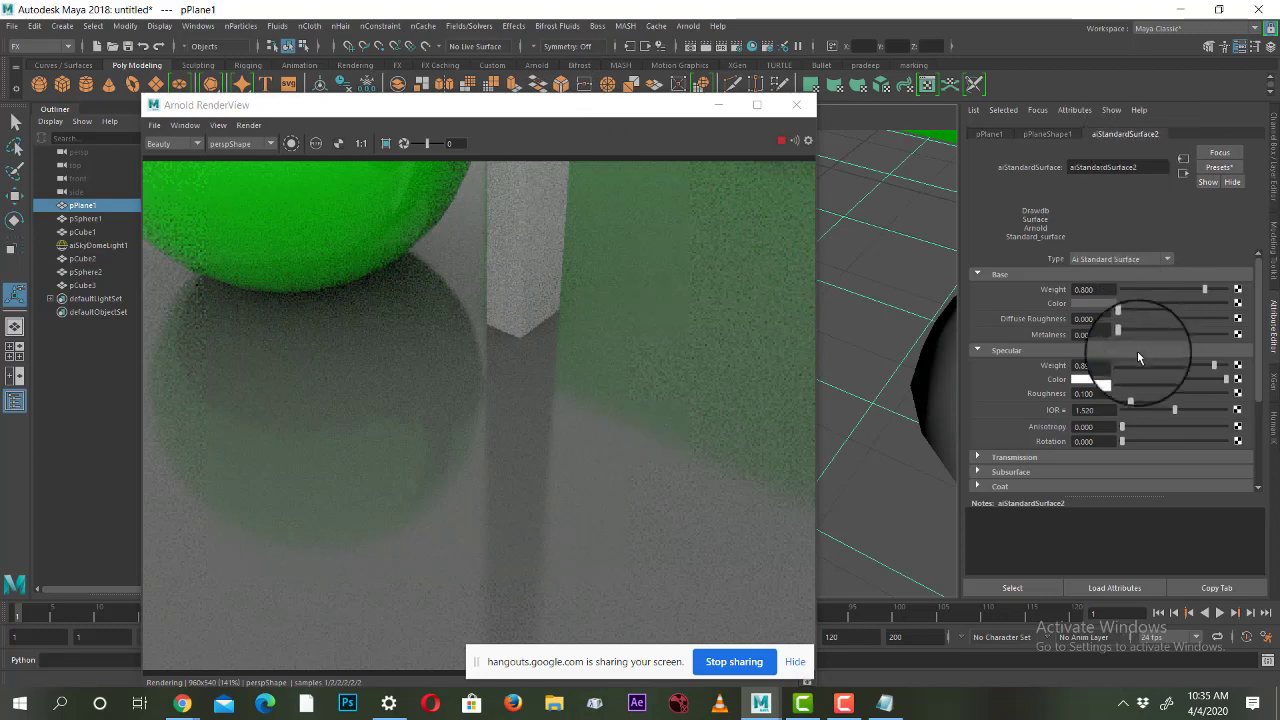
# Step: Give the floor's aiStandardSurface2 specular roughness 0.286 and specular weight 1
pyautogui.moveTo(1150, 396); pyautogui.dragTo(1078, 405)
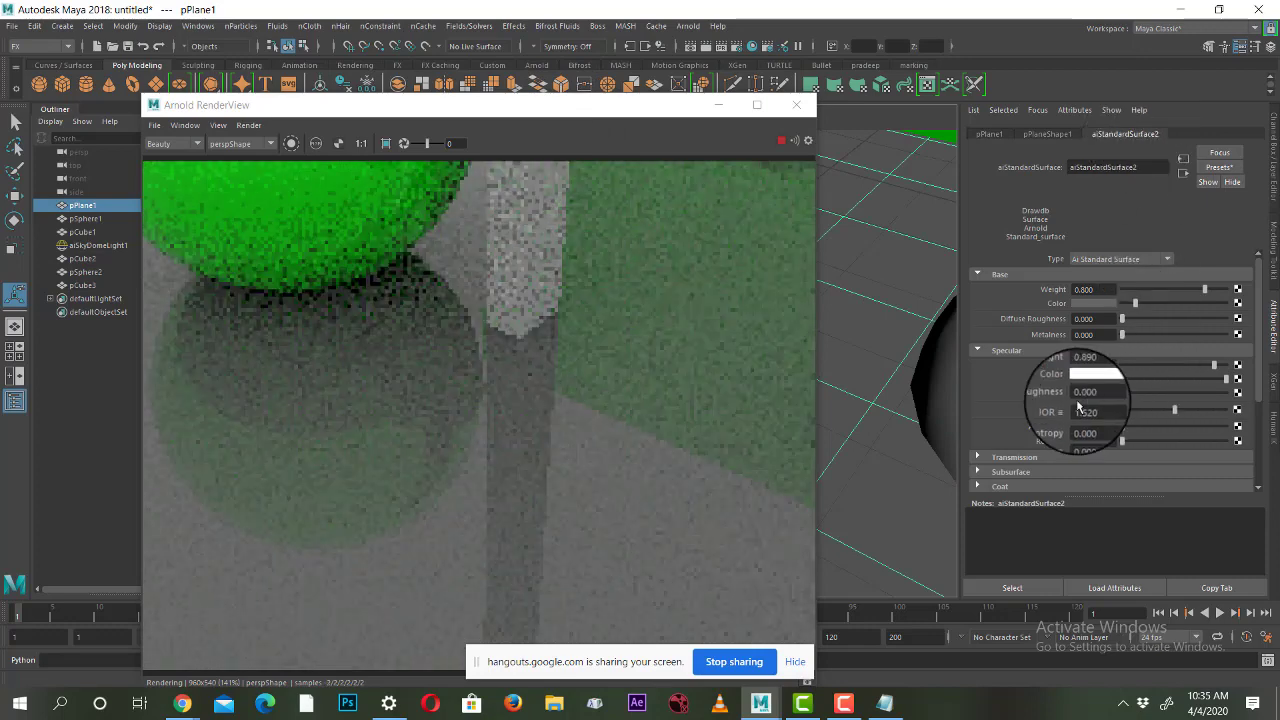
pyautogui.hotkey('ctrl', 'z')
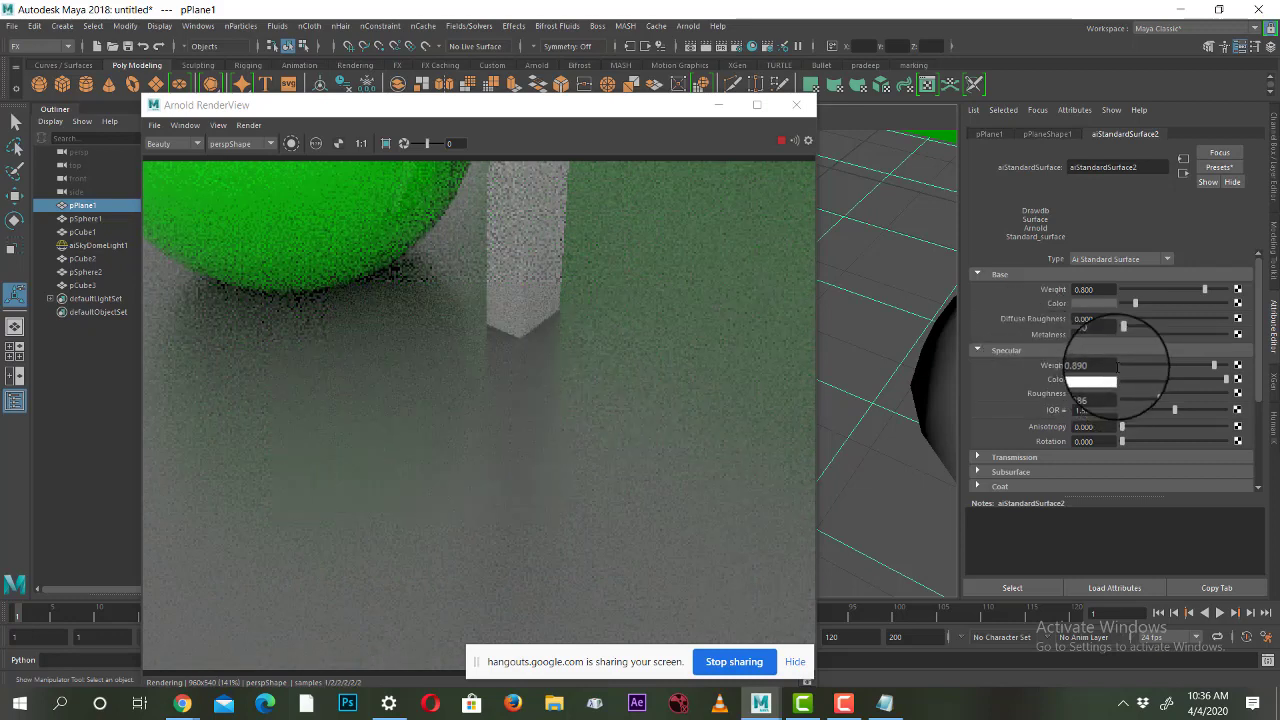
pyautogui.click(1112, 365)
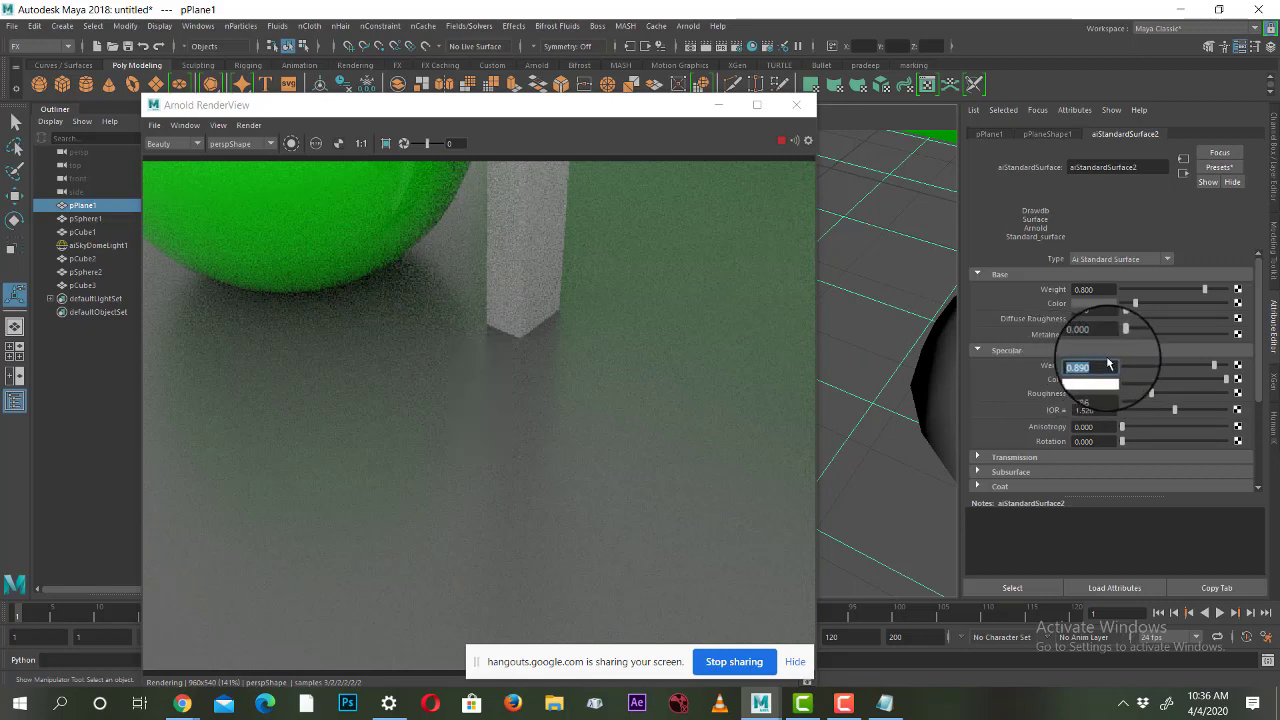
pyautogui.write('1')
pyautogui.press('Return')
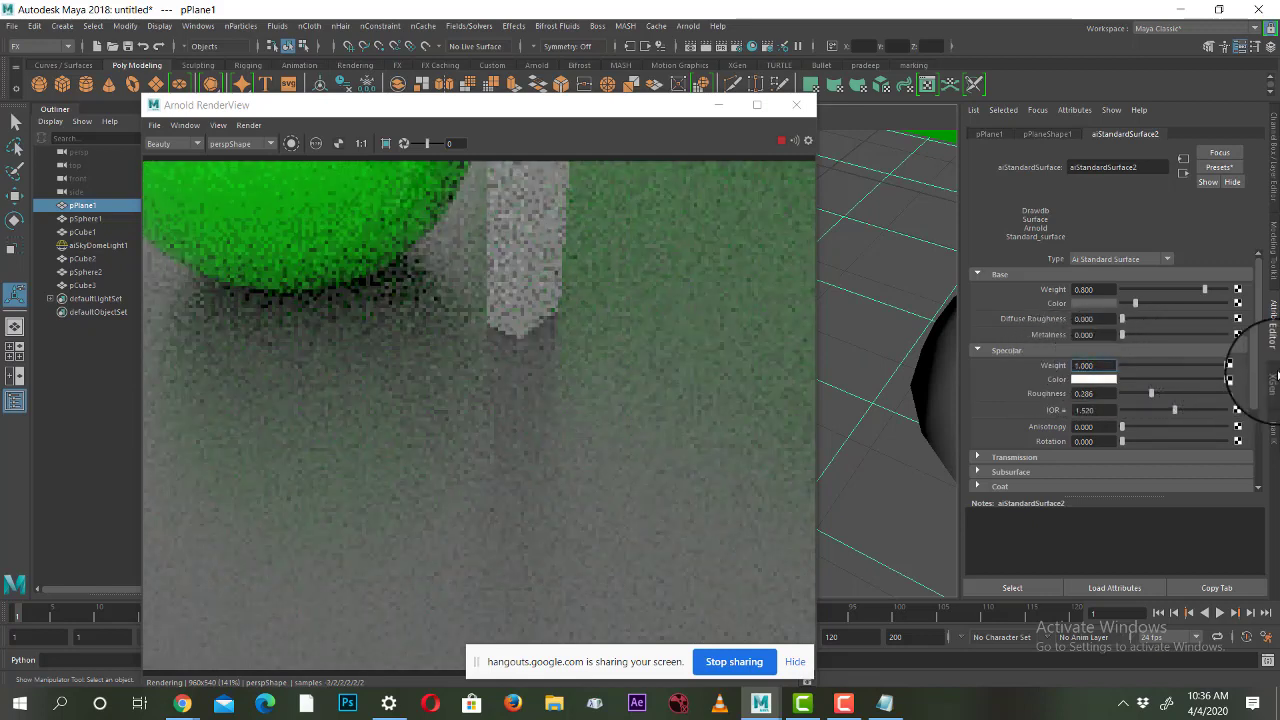
# Step: Trial yellow then magenta floor specular tints, finally setting saturation 0 for white
pyautogui.click(1088, 379)
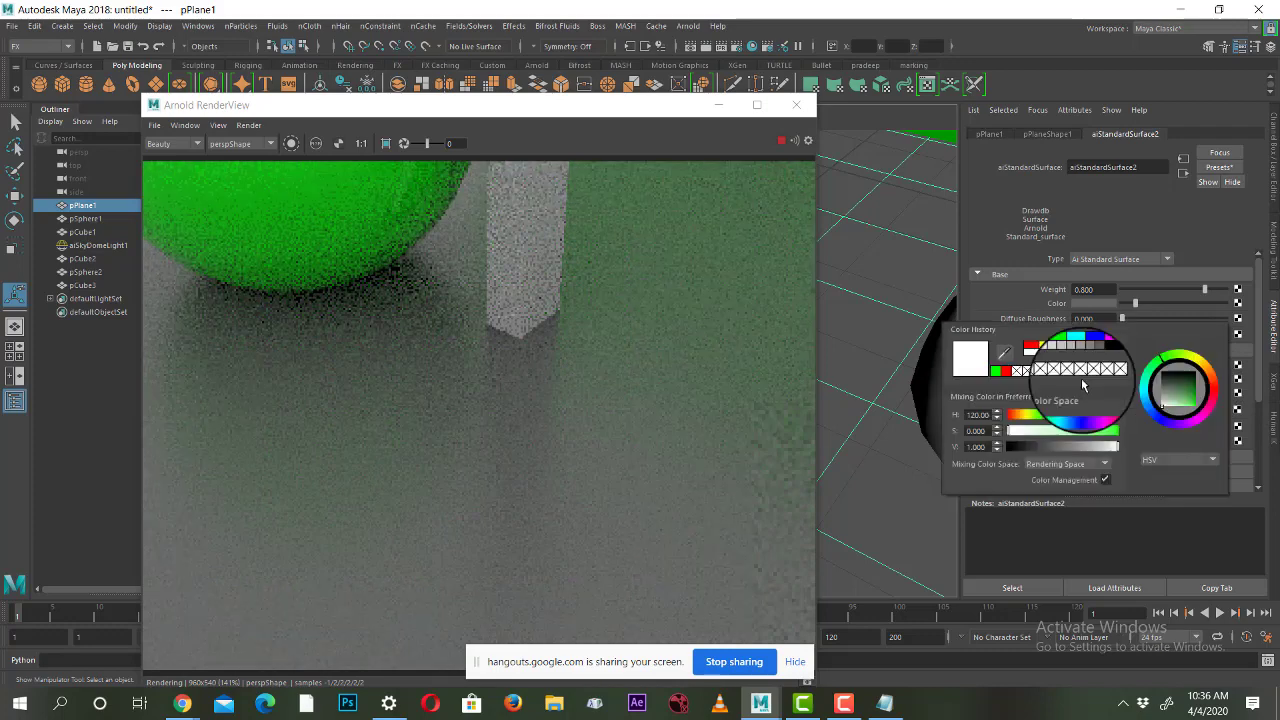
pyautogui.click(1048, 346)
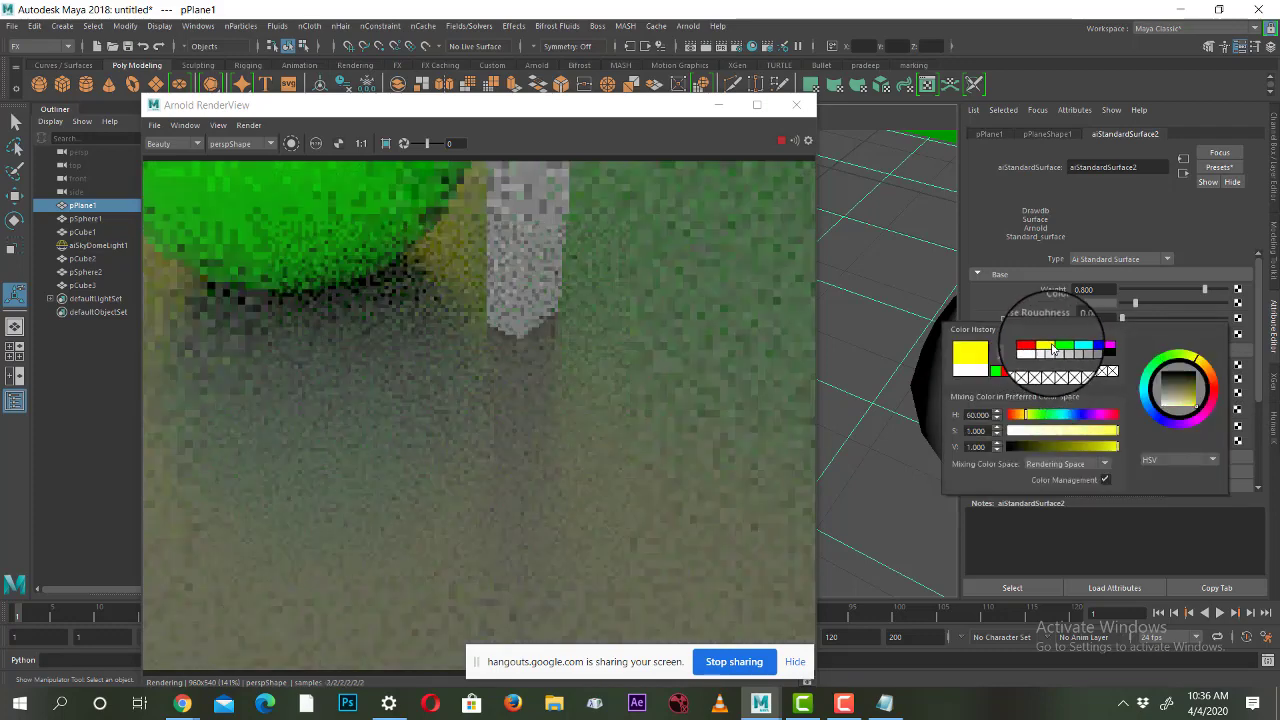
pyautogui.click(1109, 346)
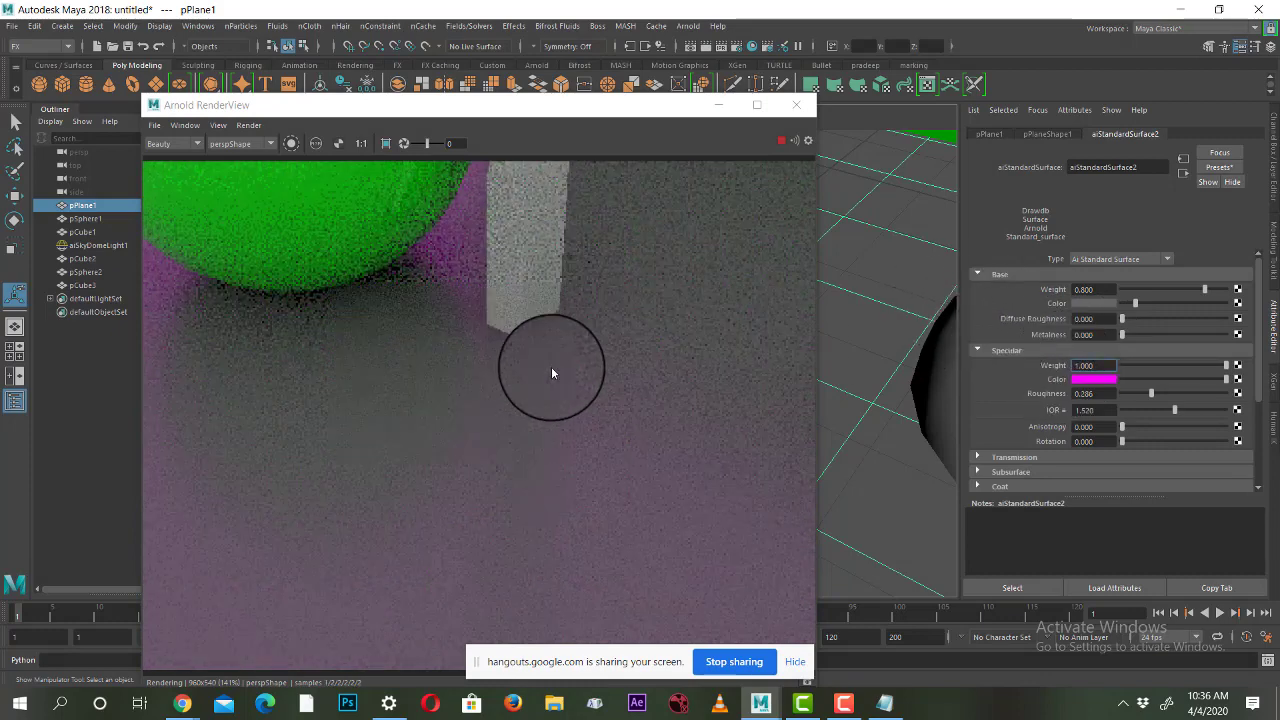
pyautogui.click(1090, 378)
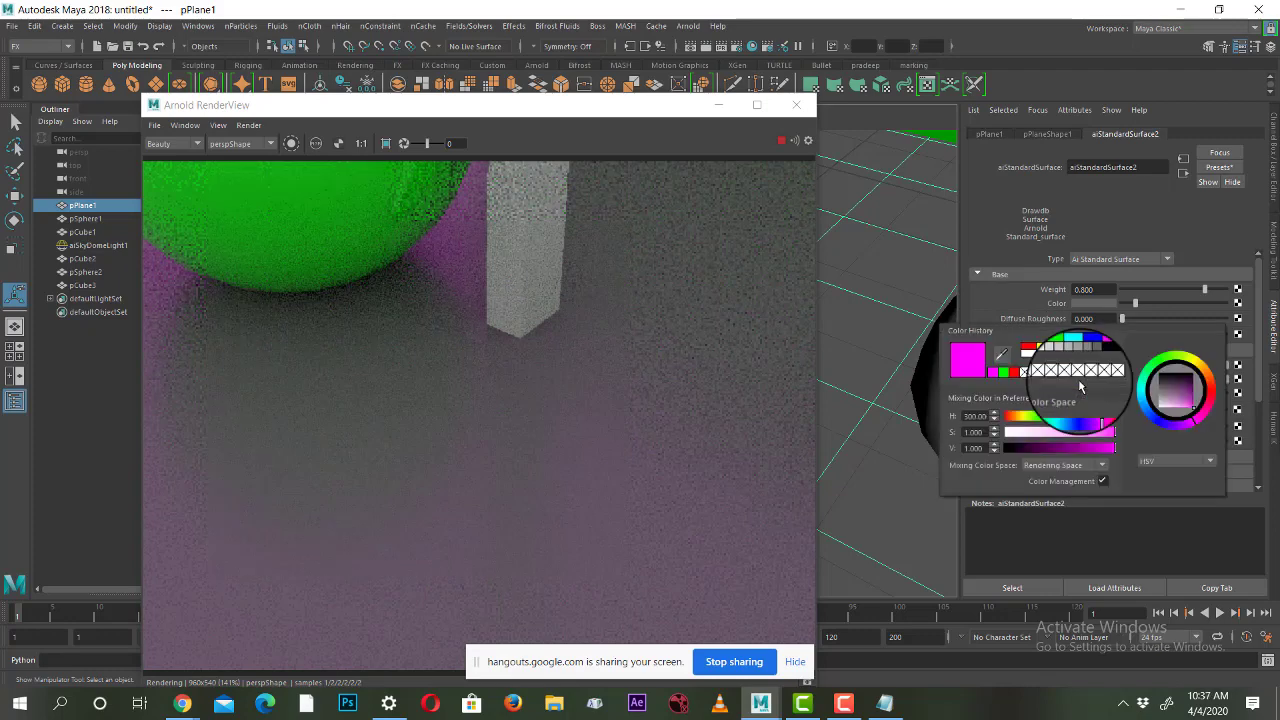
pyautogui.click(1153, 418)
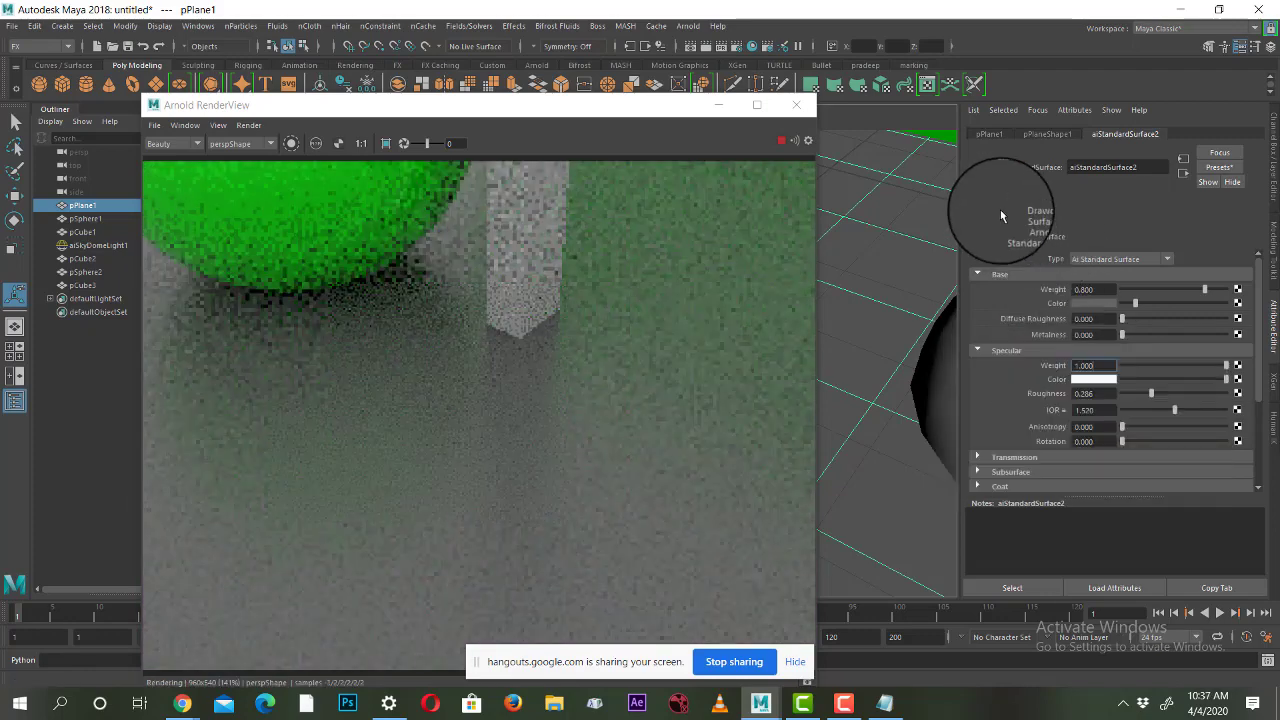